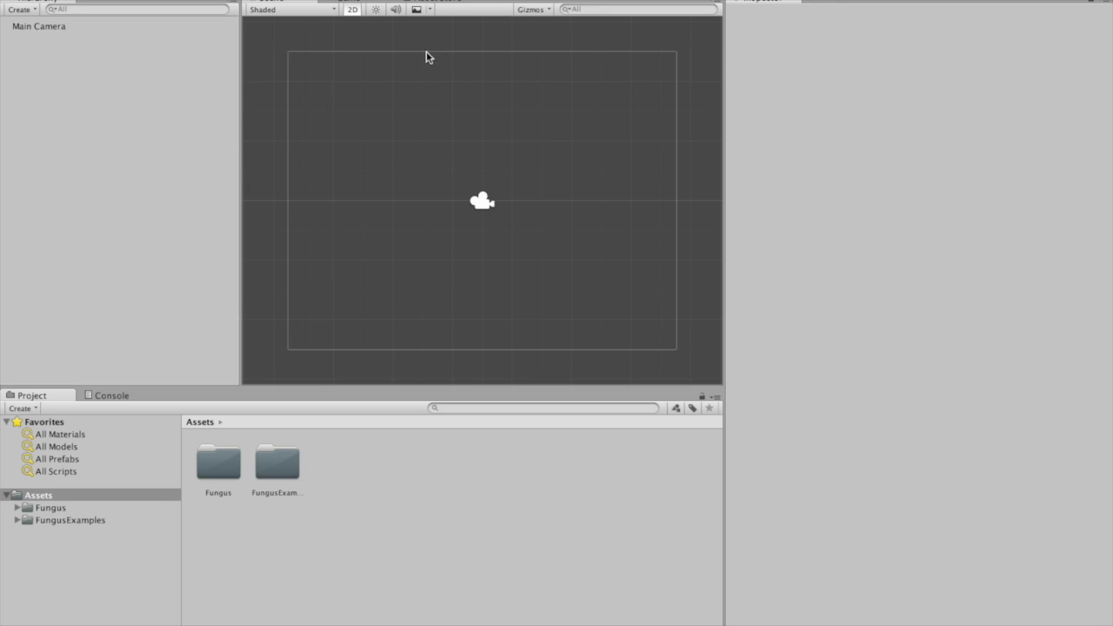
Swap the empty Scene view for the Asset Store's free Fungus package page
{"action": "left_click", "coordinate": [446, 2]}
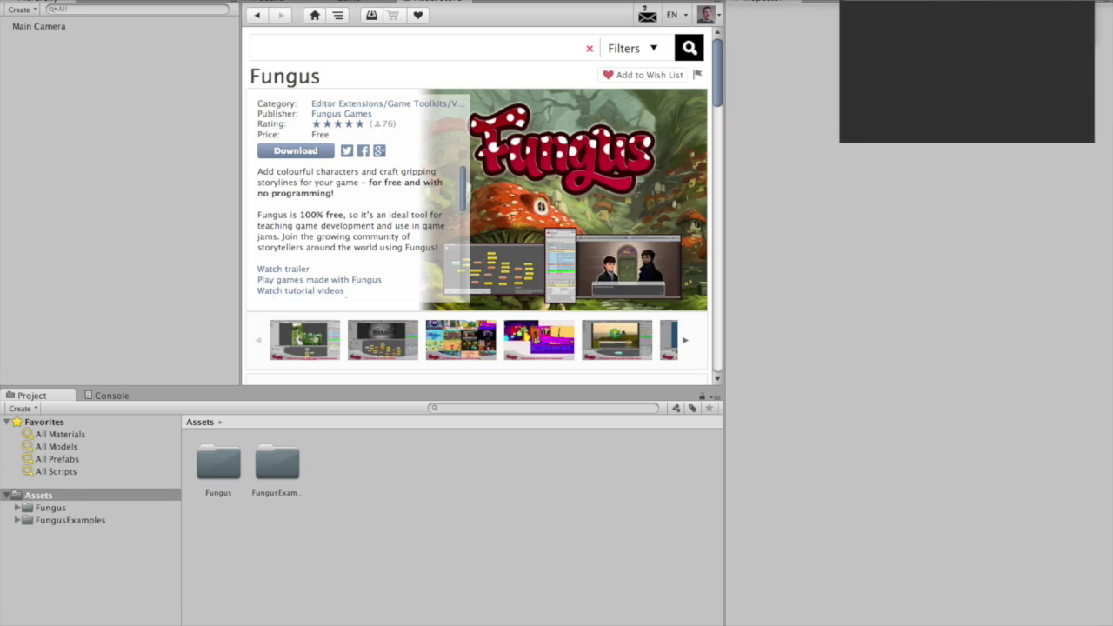
{"action": "left_click", "coordinate": [53, 1]}
{"action": "mouse_move", "coordinate": [91, 1]}
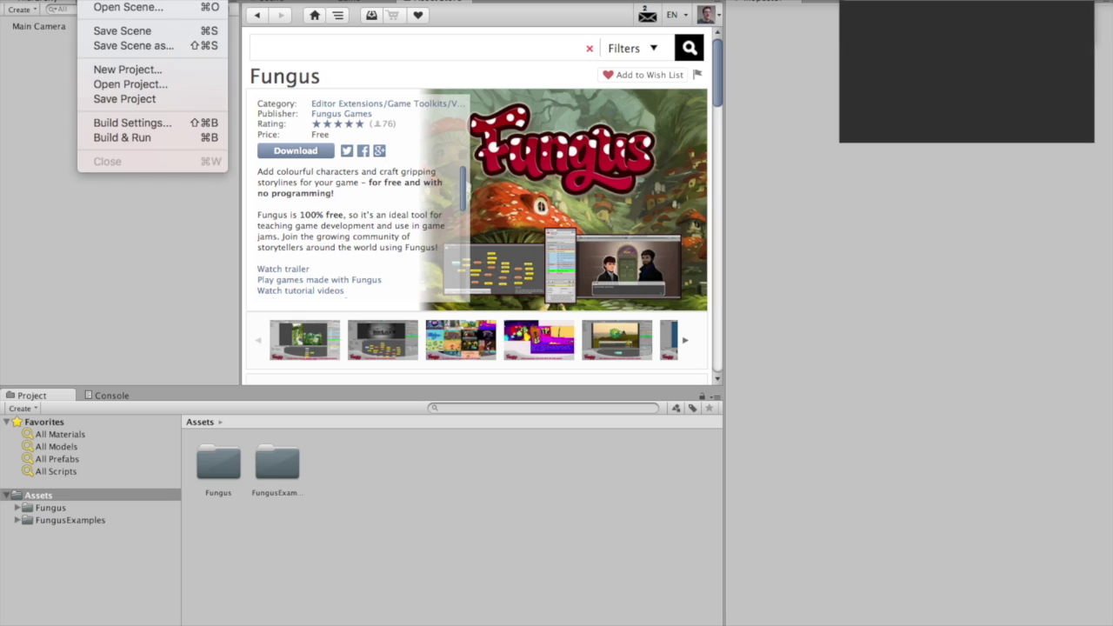
{"action": "mouse_move", "coordinate": [457, 1]}
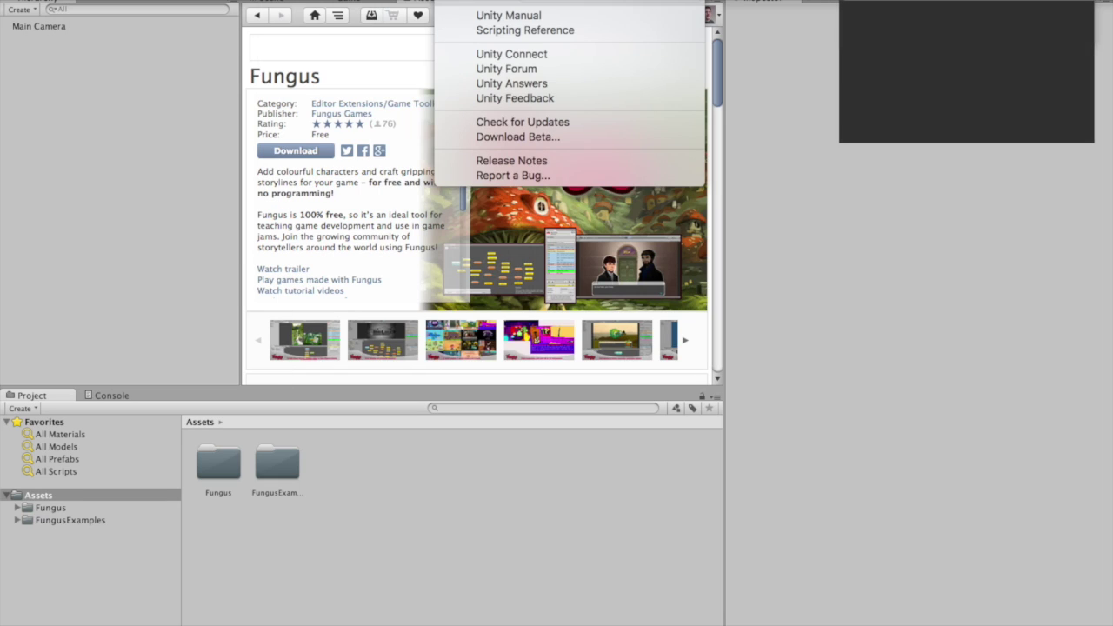
{"action": "type", "text": "asset"}
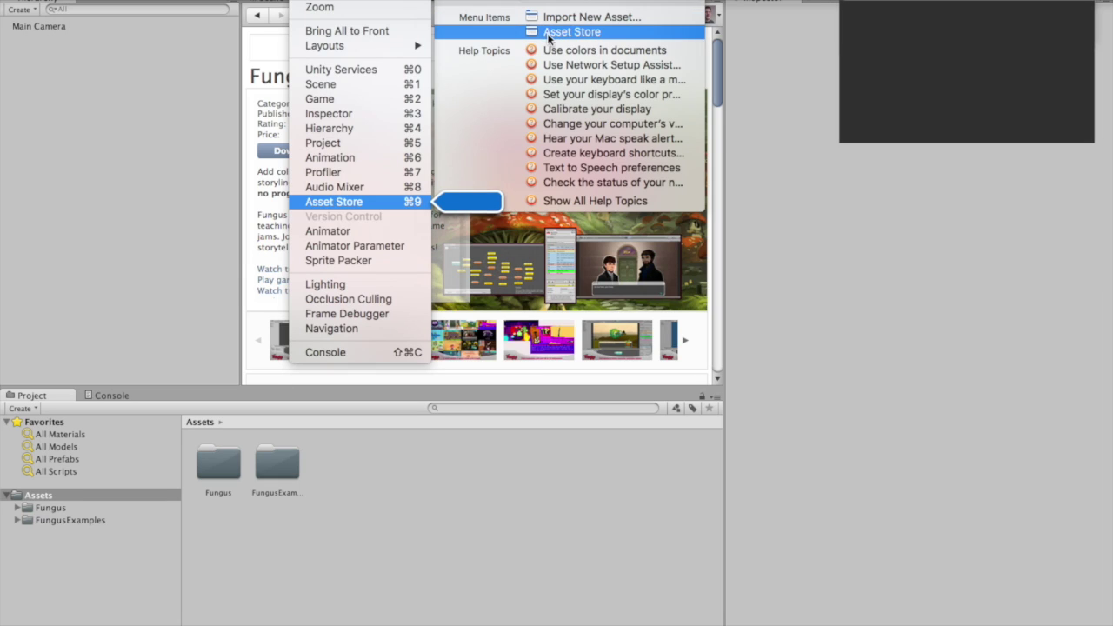
{"action": "left_click", "coordinate": [547, 32]}
{"action": "left_click", "coordinate": [409, 1]}
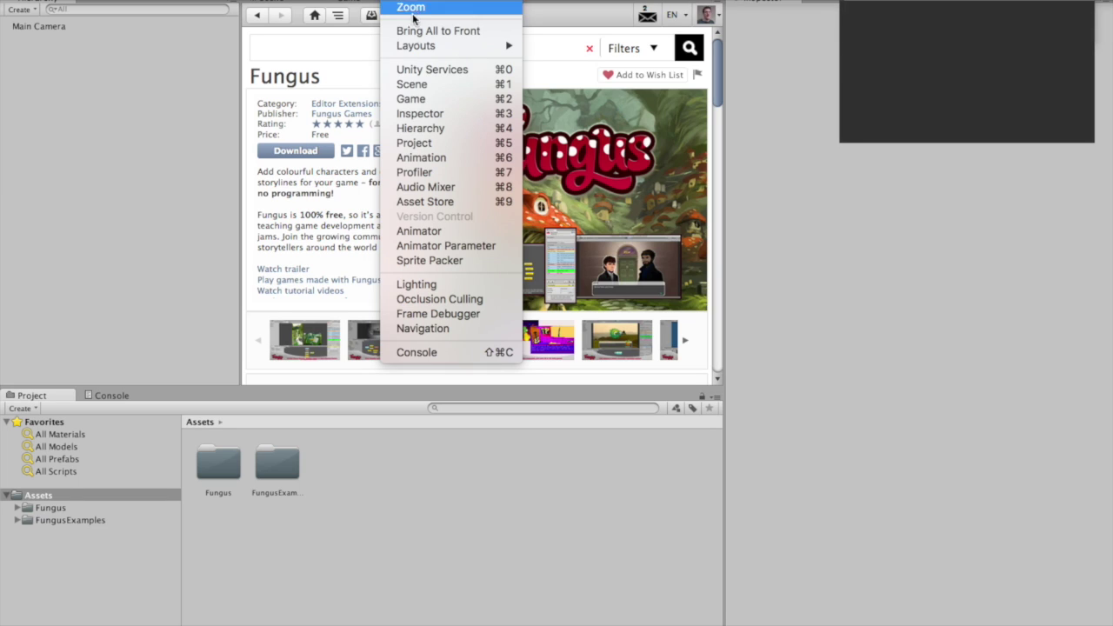
{"action": "left_click", "coordinate": [417, 203]}
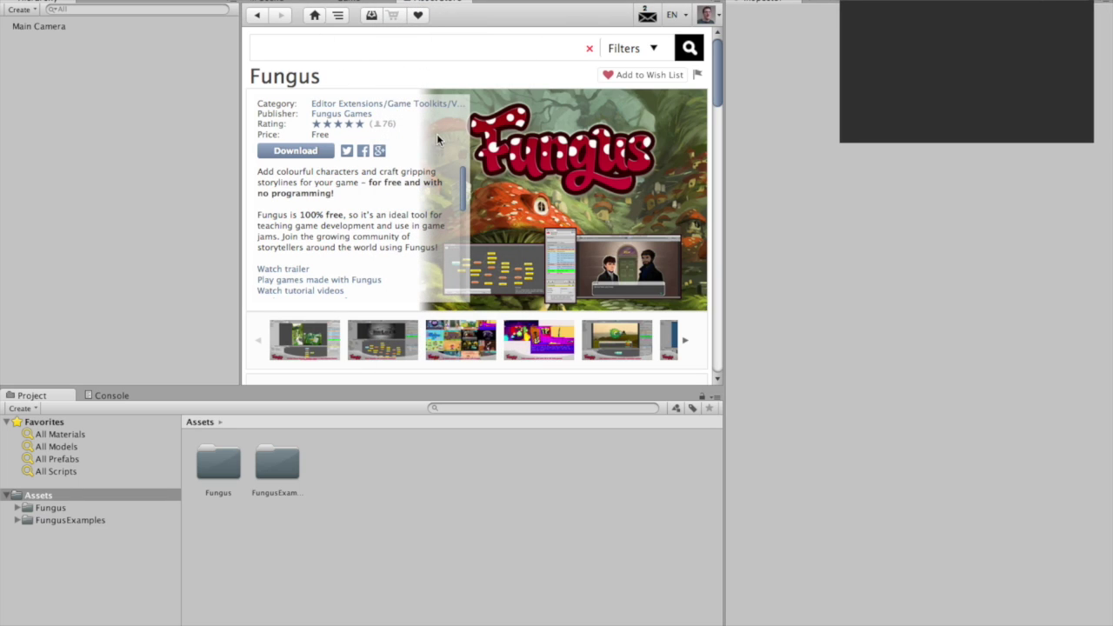
{"action": "left_click", "coordinate": [326, 51]}
{"action": "type", "text": "fungus games"}
{"action": "key", "text": "Return"}
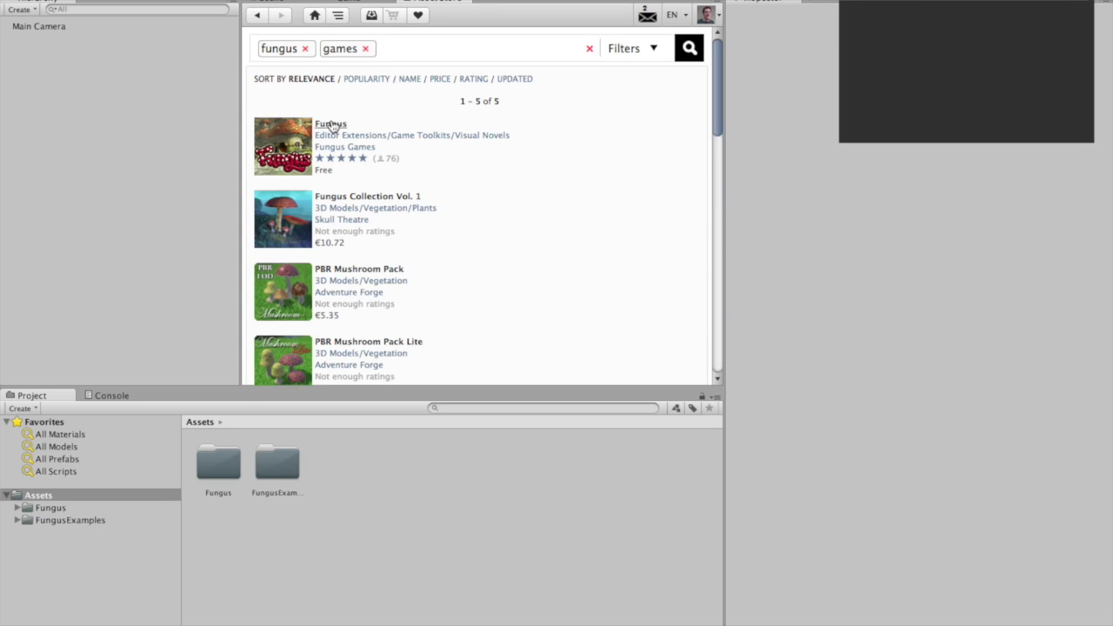
{"action": "left_click", "coordinate": [330, 125]}
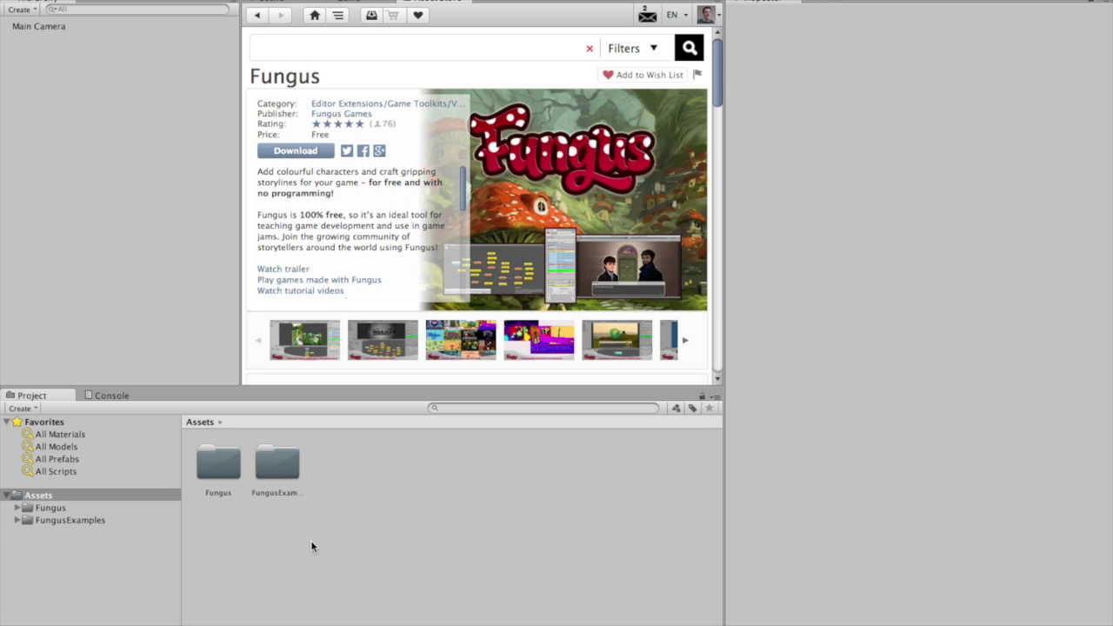
{"action": "left_click", "coordinate": [281, 464]}
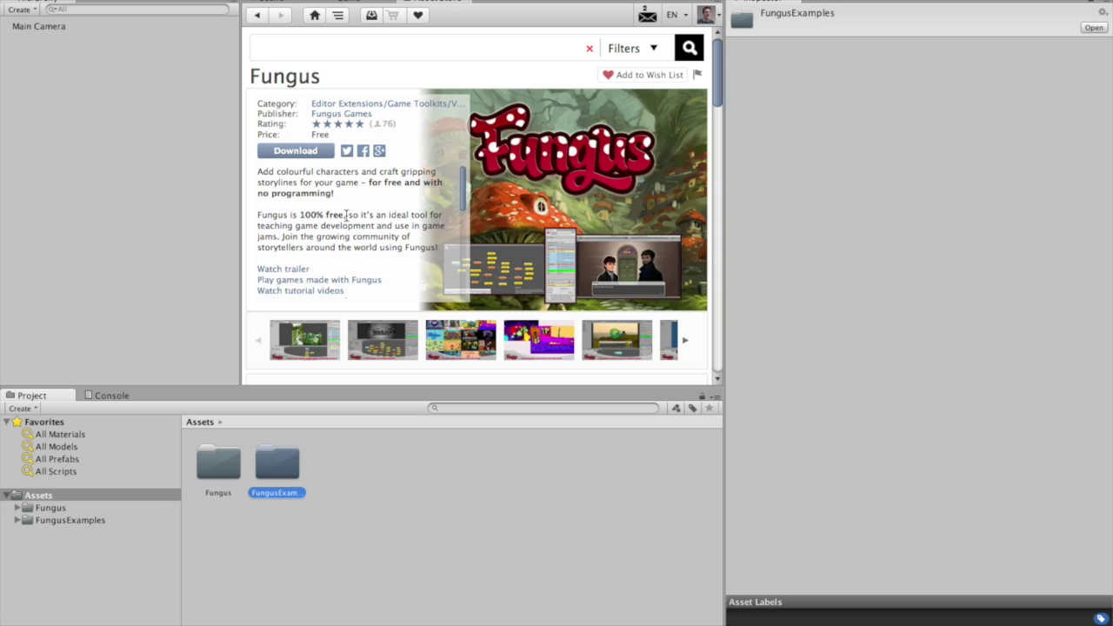
{"action": "scroll", "coordinate": [368, 280], "scroll_direction": "down", "scroll_amount": 5}
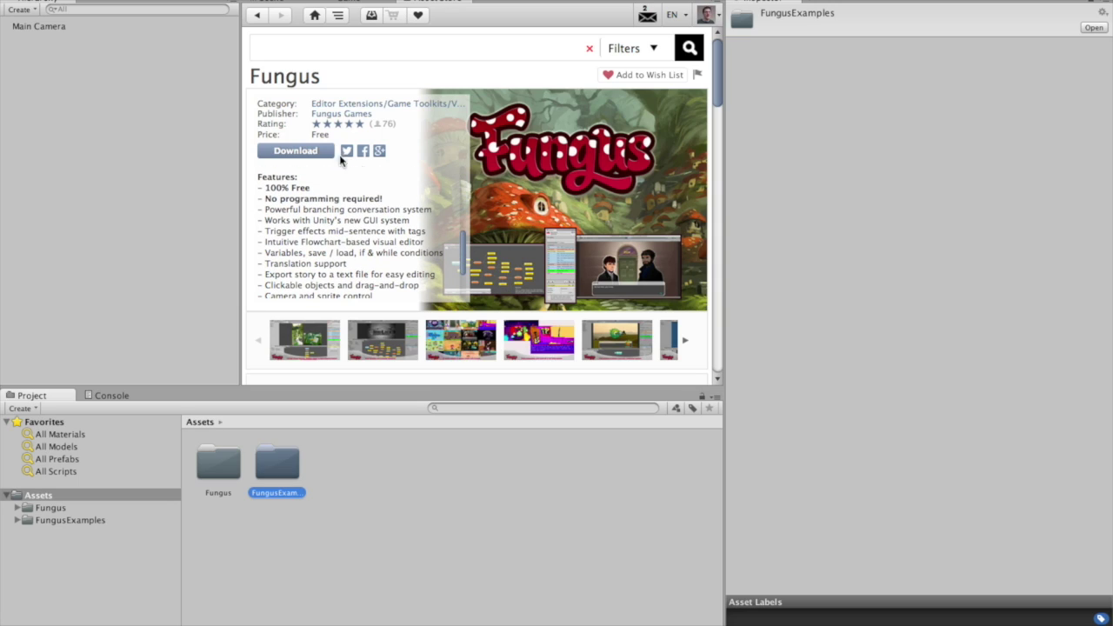
{"action": "scroll", "coordinate": [368, 174], "scroll_direction": "up", "scroll_amount": 5}
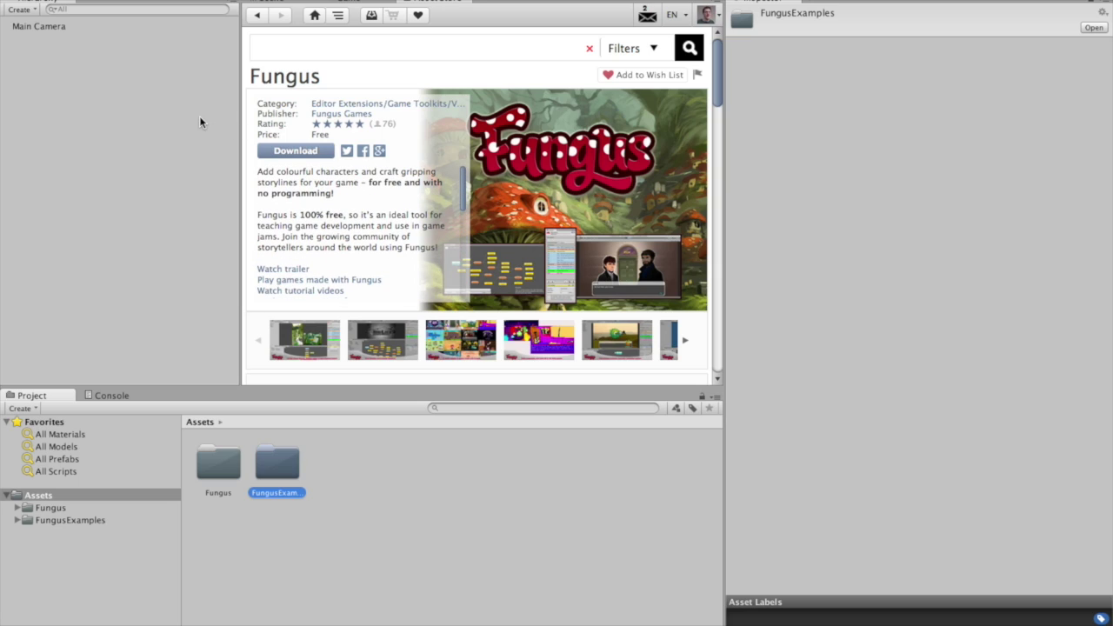
Create a new folder named 'Resources' directly under Assets and open it
{"action": "left_click", "coordinate": [398, 519]}
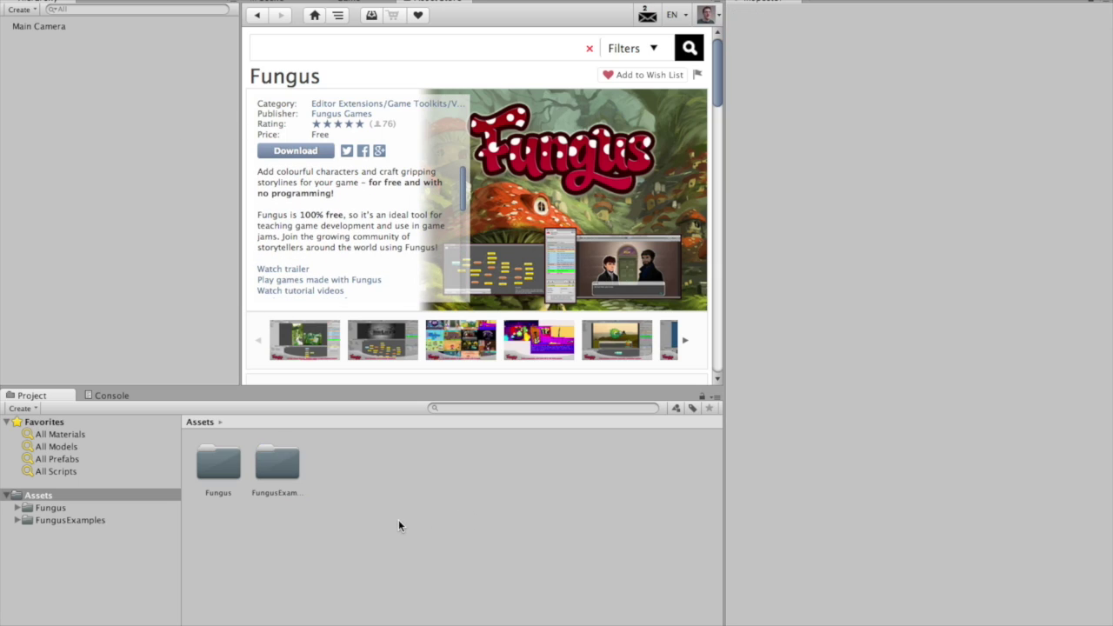
{"action": "right_click", "coordinate": [367, 468]}
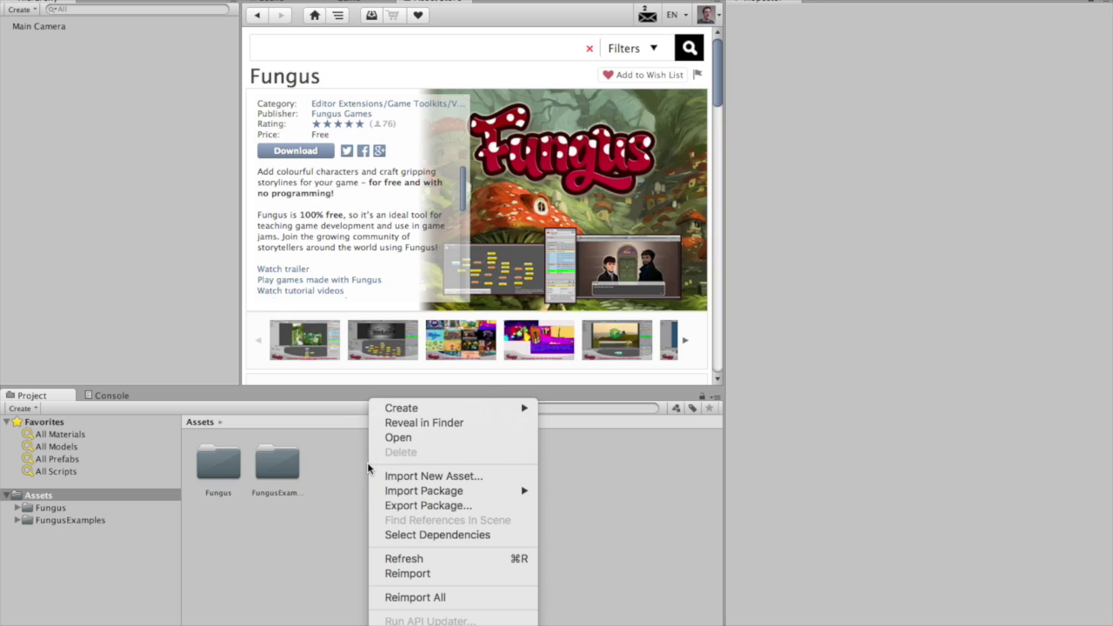
{"action": "mouse_move", "coordinate": [461, 409]}
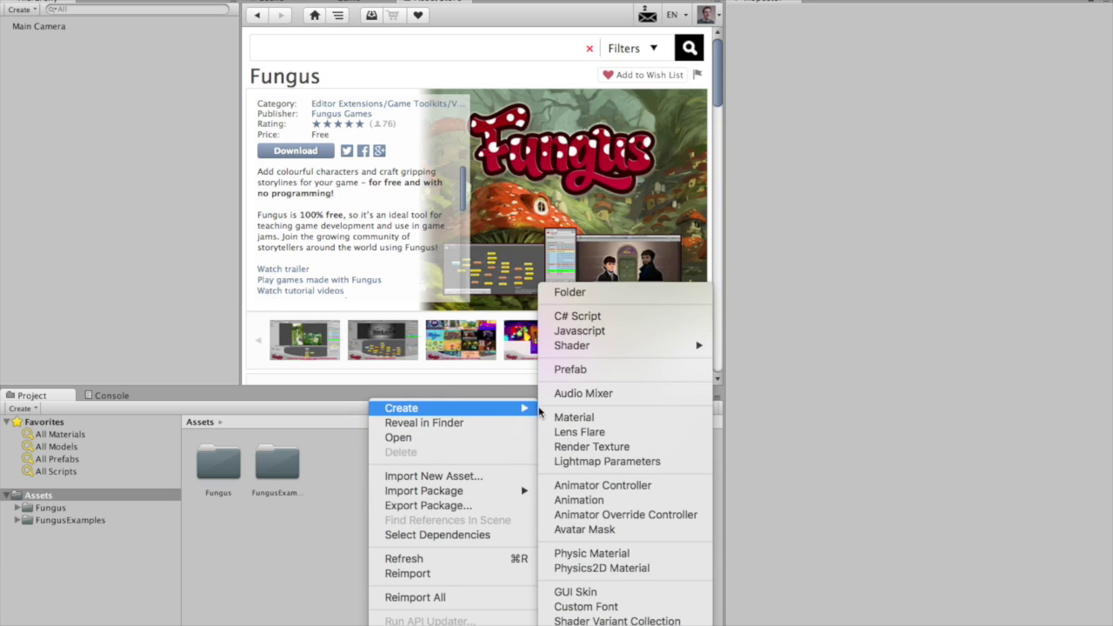
{"action": "left_click", "coordinate": [616, 294]}
{"action": "type", "text": "Resources"}
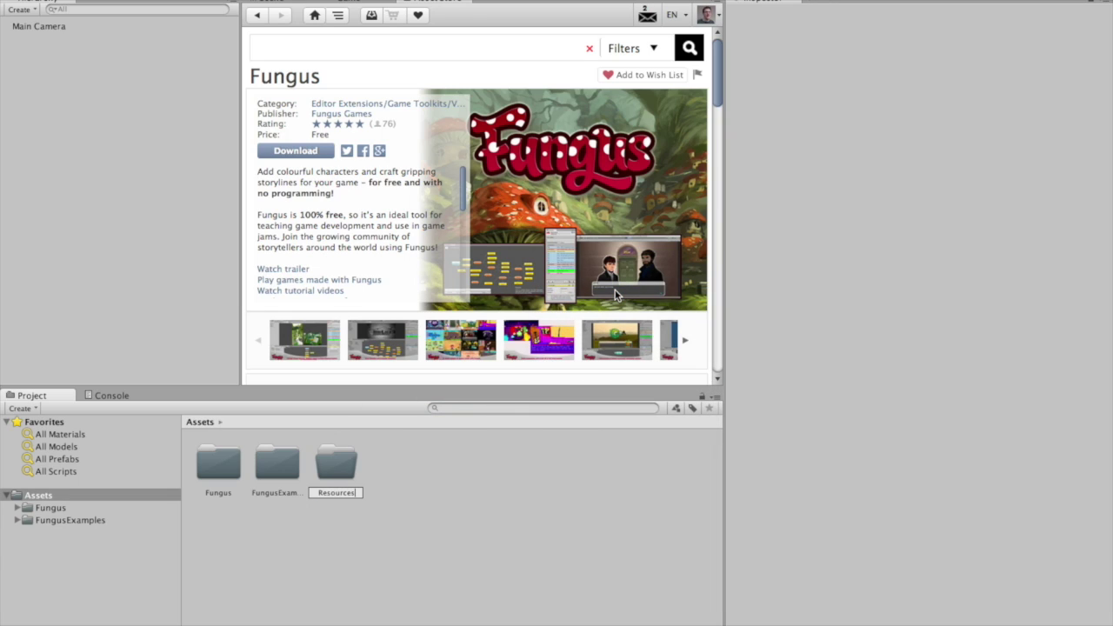
{"action": "key", "text": "Return"}
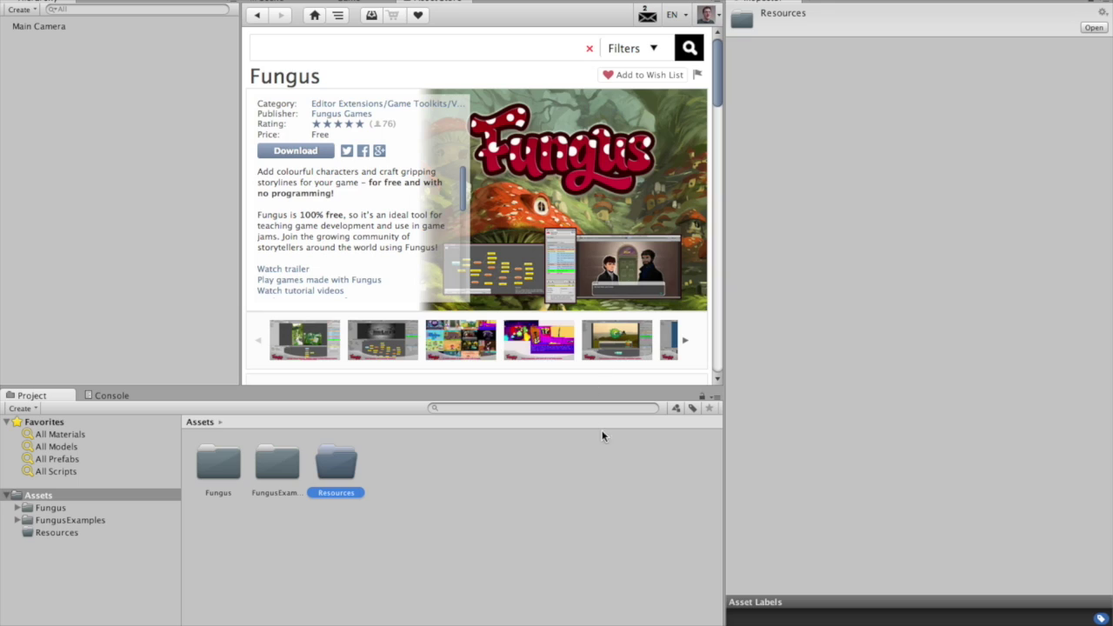
{"action": "double_click", "coordinate": [338, 461]}
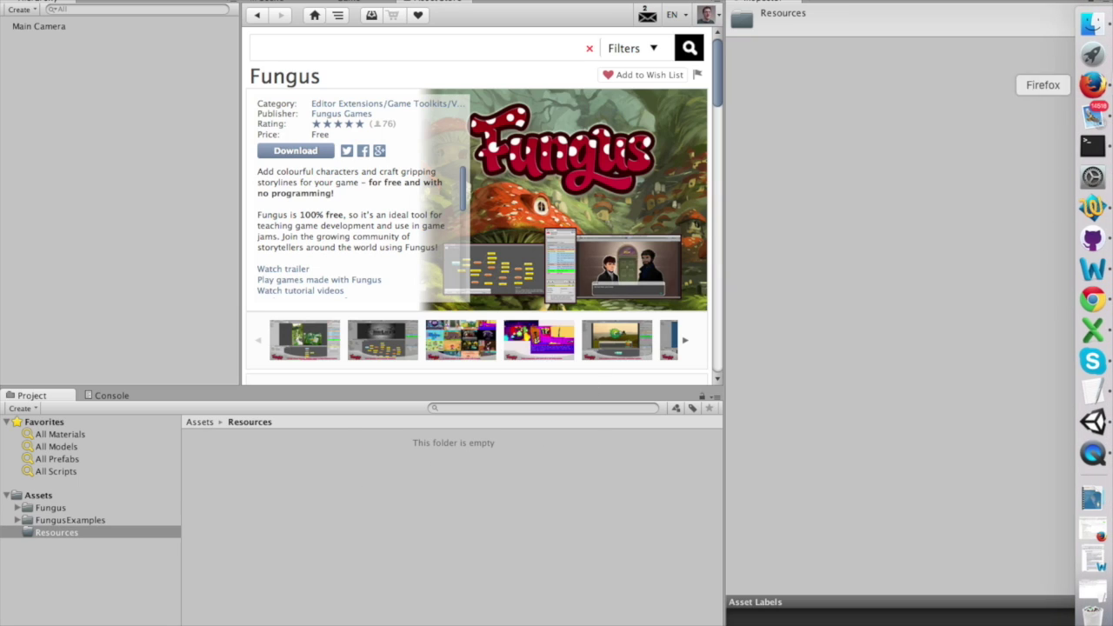
{"action": "left_click", "coordinate": [1104, 21]}
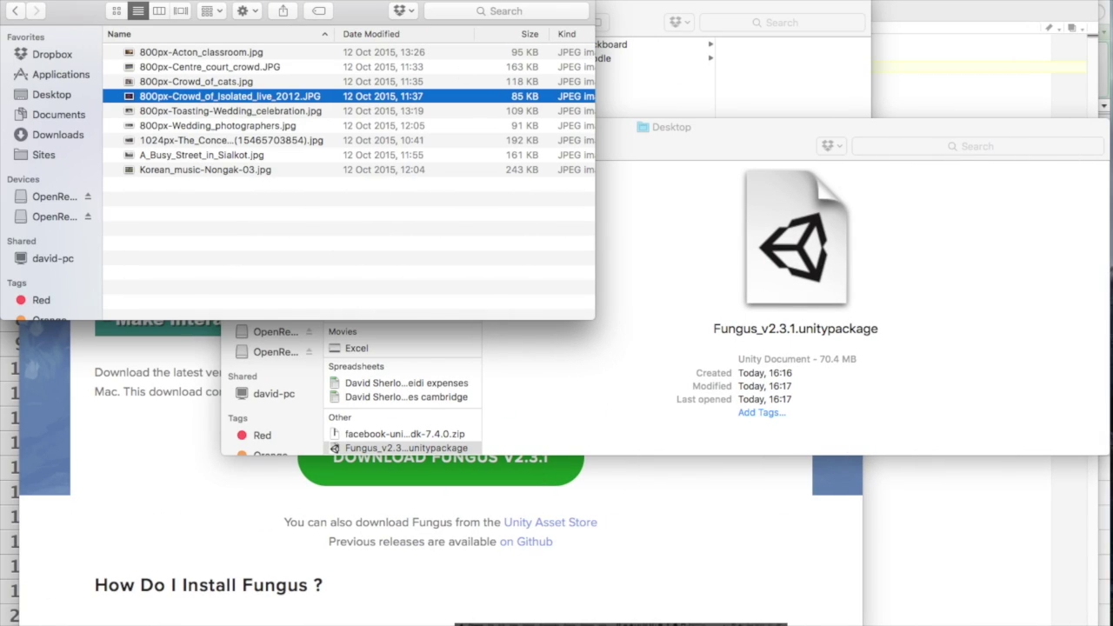
{"action": "left_click", "coordinate": [17, 11]}
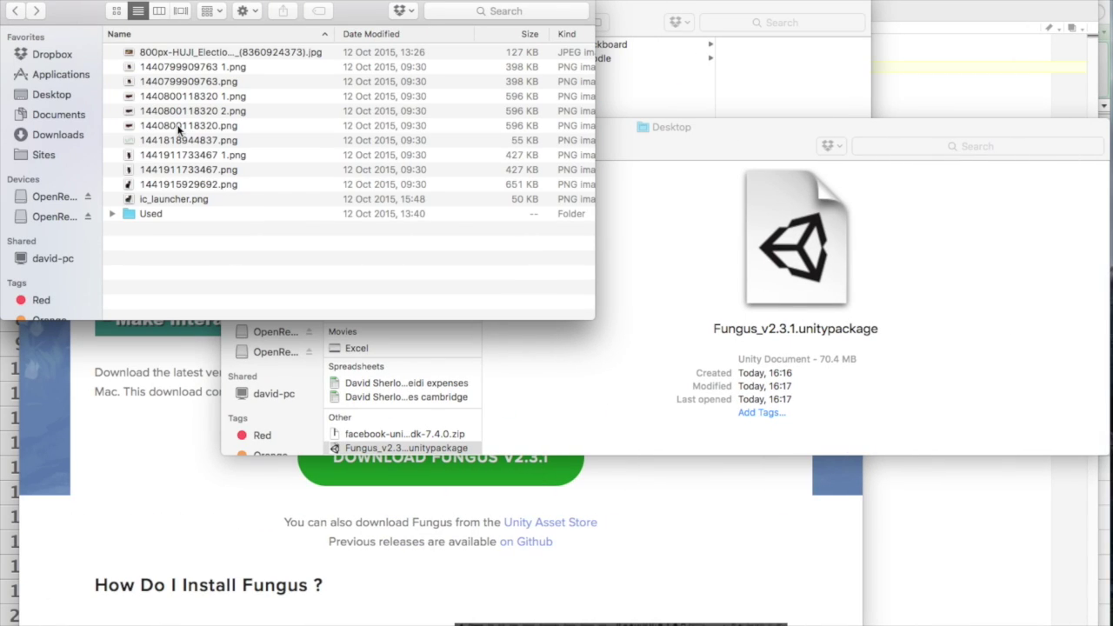
{"action": "double_click", "coordinate": [234, 97]}
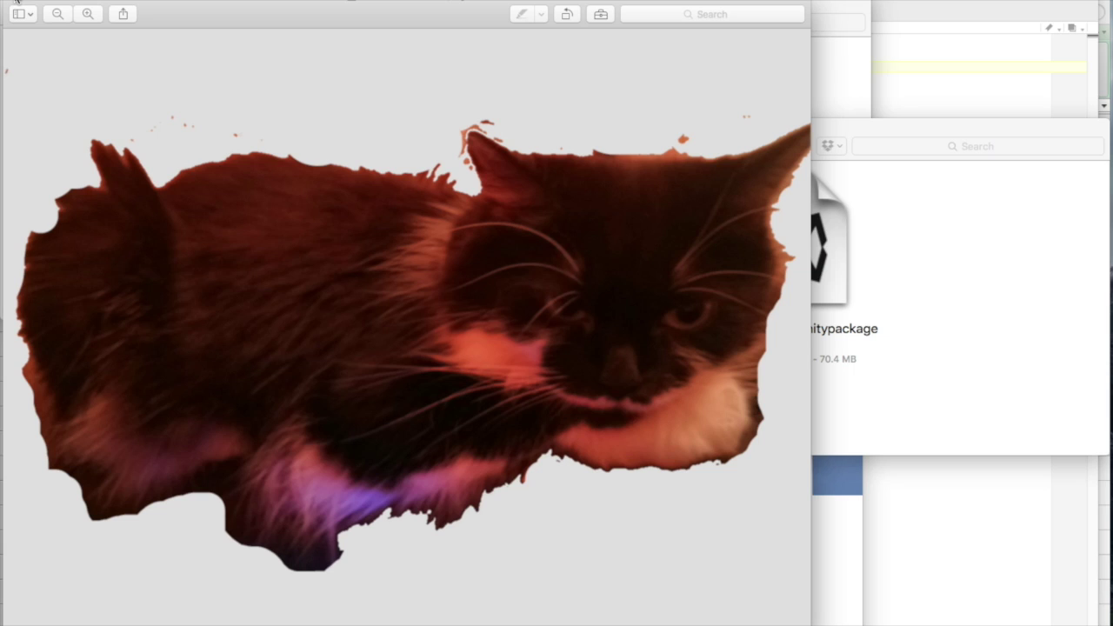
{"action": "key", "text": "super+w"}
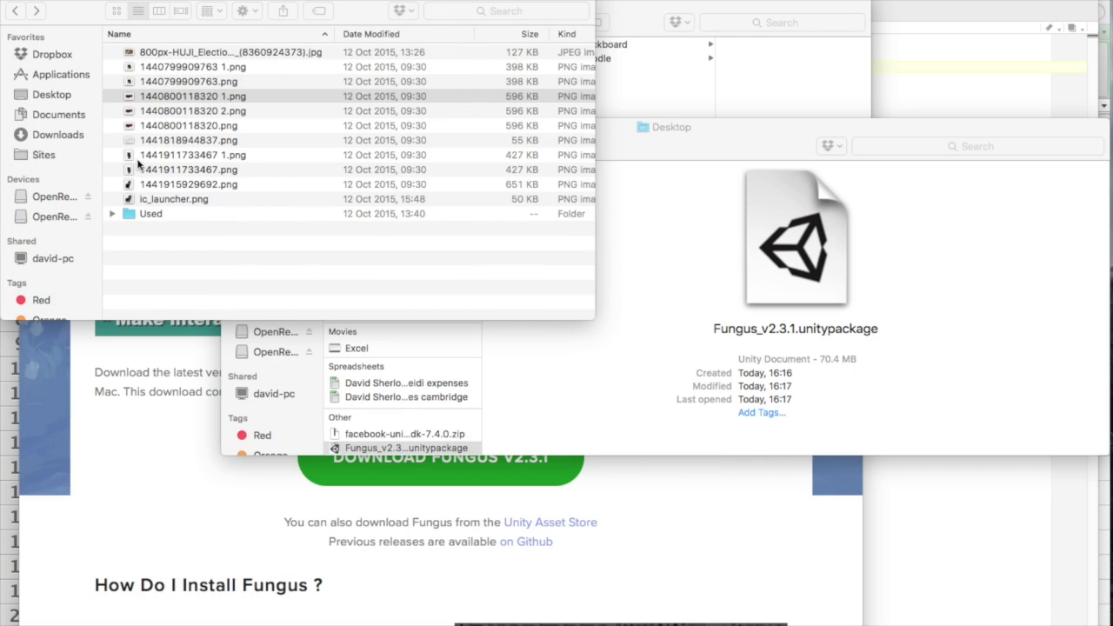
{"action": "left_click_drag", "start_coordinate": [174, 110], "coordinate": [188, 191]}
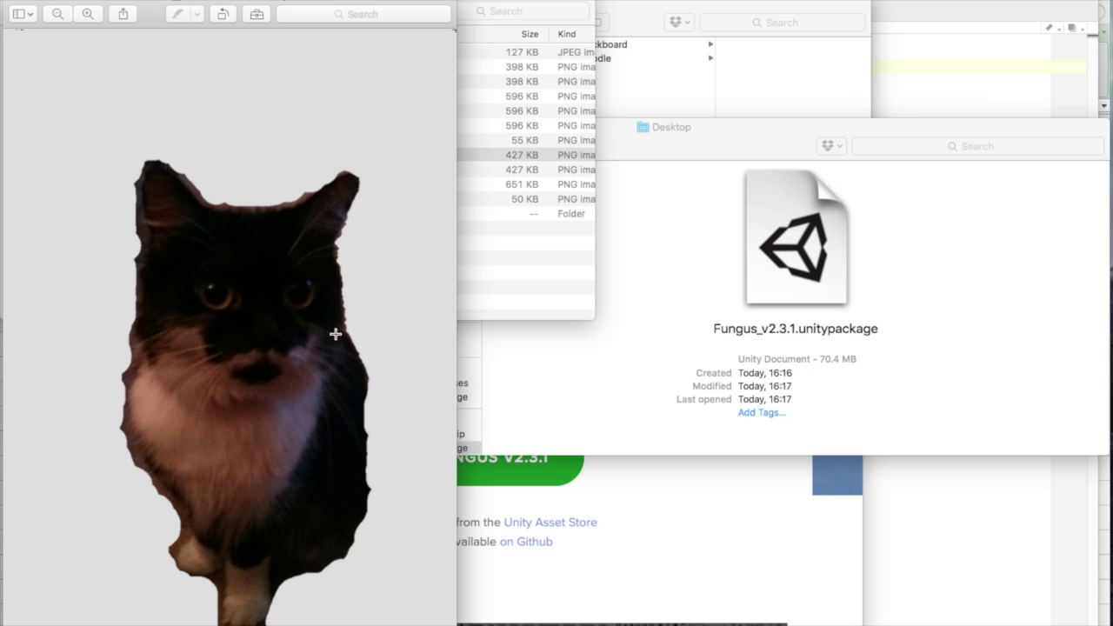
{"action": "left_click", "coordinate": [11, 5]}
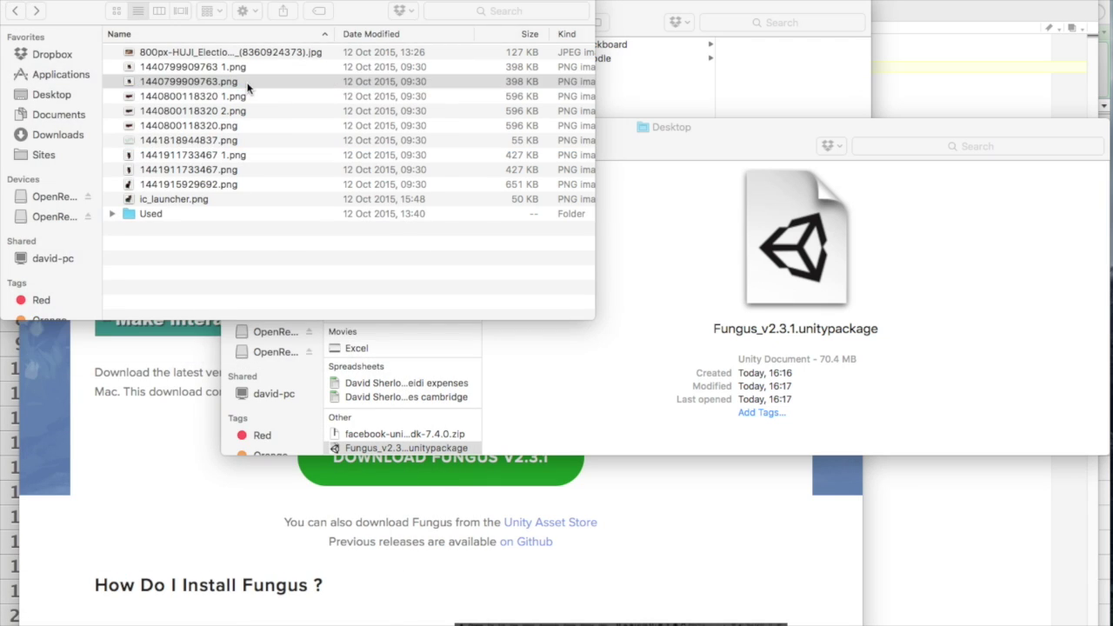
{"action": "double_click", "coordinate": [235, 82]}
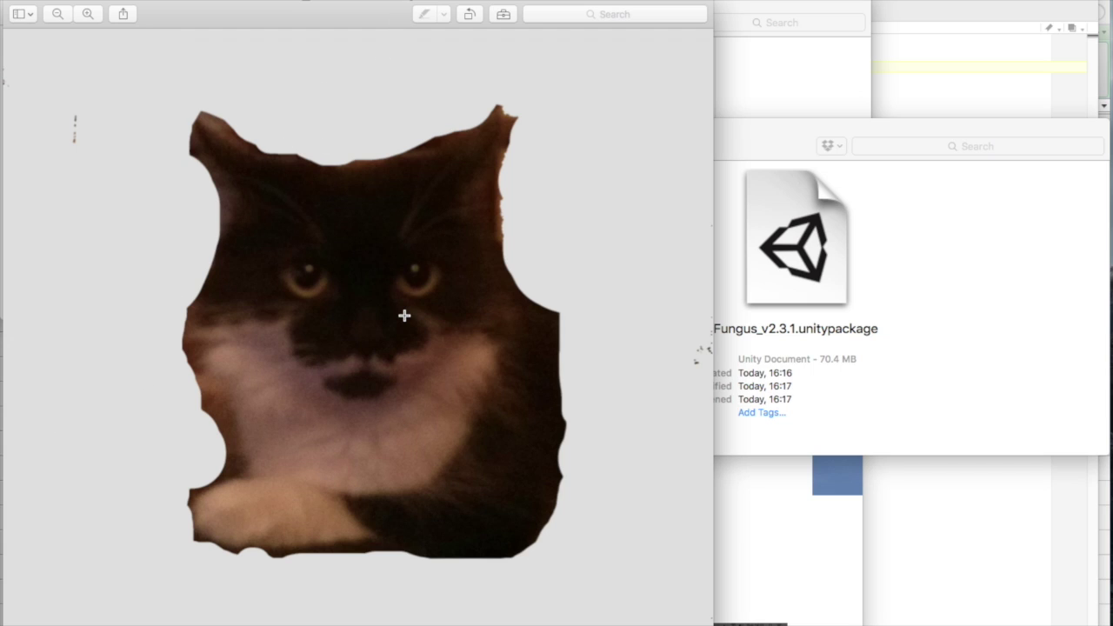
{"action": "double_click", "coordinate": [12, 3]}
Open the Used folder and preview the 800px-Crowd_of_Isolated_live_2012, Centre_court_crowd and concert crowd photos
{"action": "double_click", "coordinate": [172, 218]}
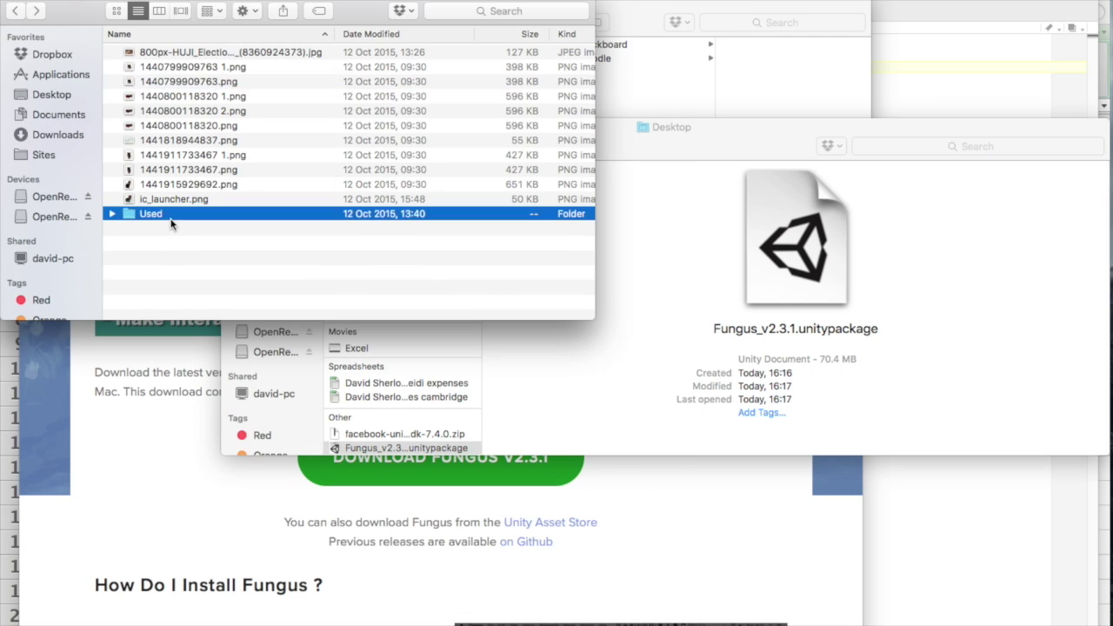
{"action": "double_click", "coordinate": [223, 97]}
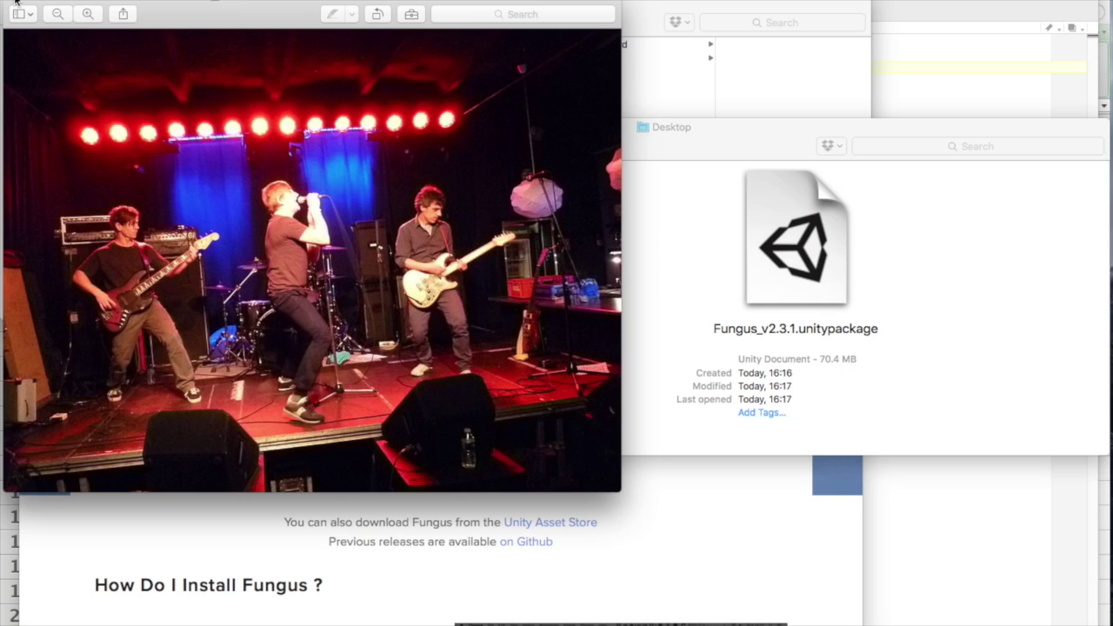
{"action": "key", "text": "super+w"}
{"action": "double_click", "coordinate": [181, 68]}
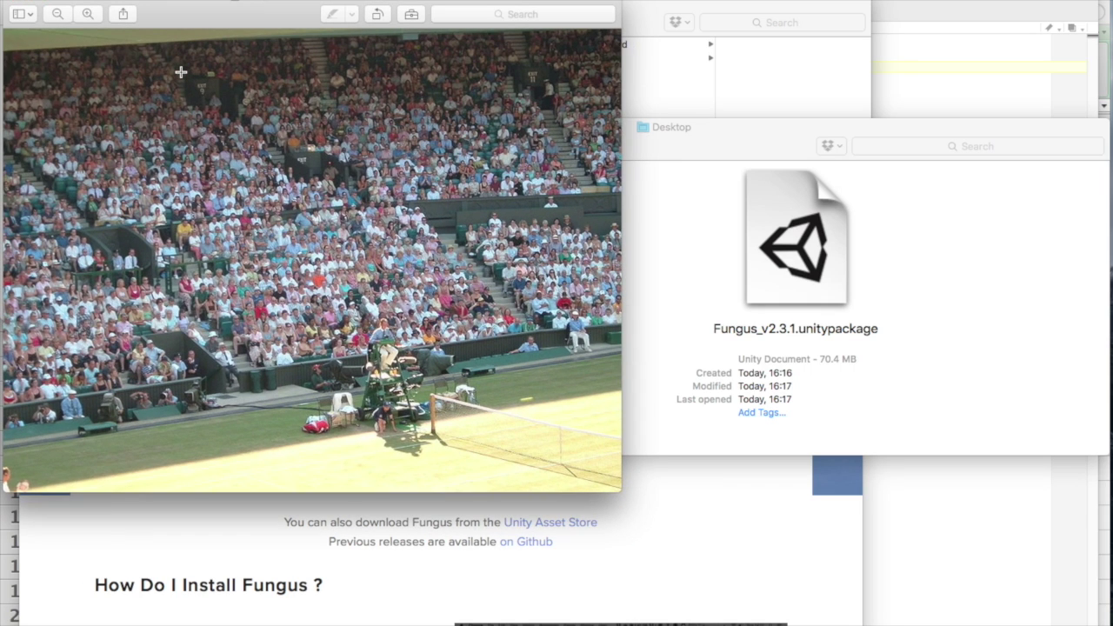
{"action": "left_click", "coordinate": [12, 4]}
{"action": "double_click", "coordinate": [211, 143]}
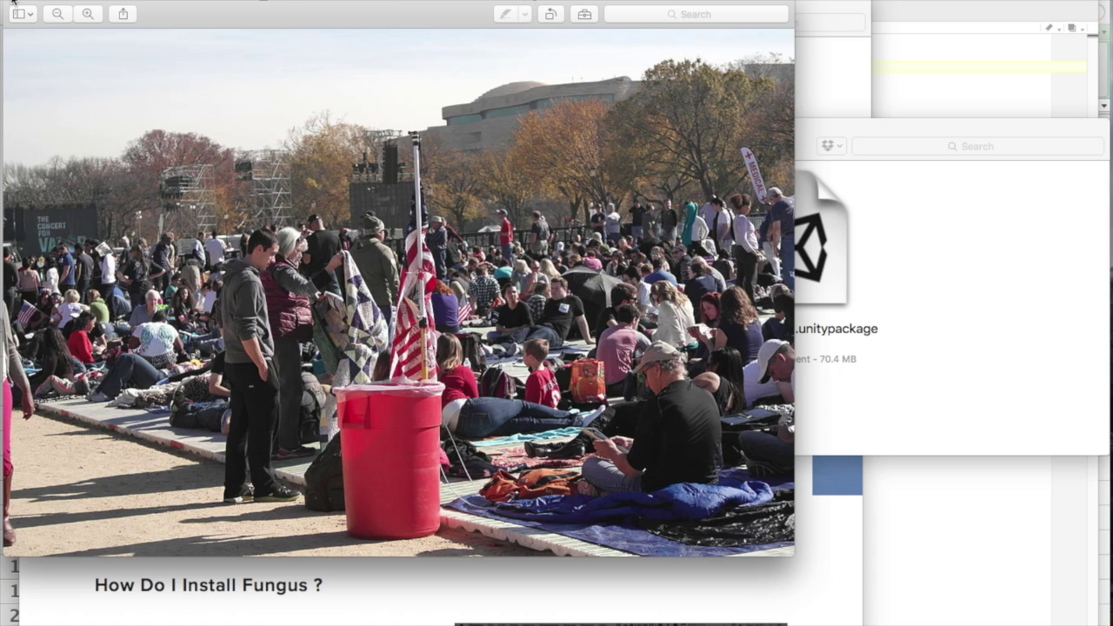
{"action": "left_click", "coordinate": [12, 5]}
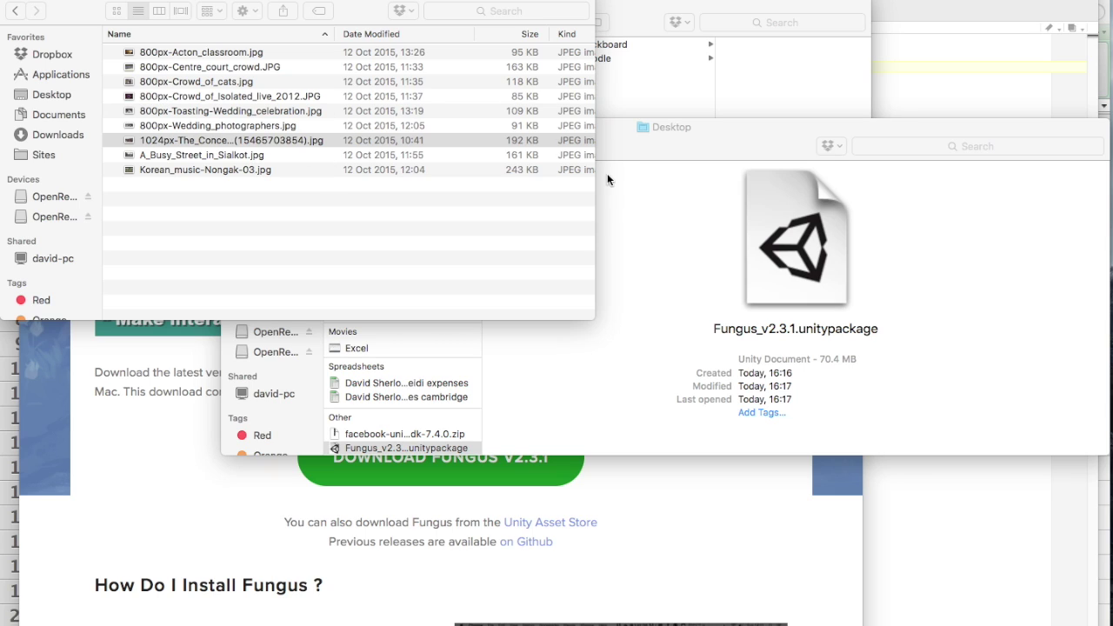
{"action": "mouse_move", "coordinate": [1109, 286]}
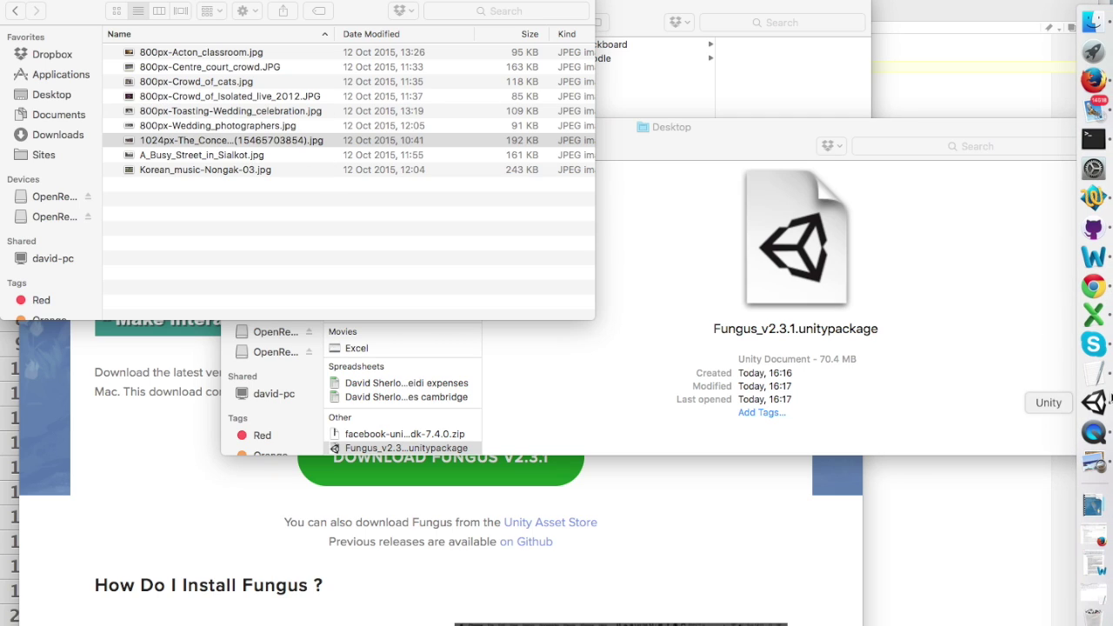
Back in Unity, shrink the editor beside Finder and open the empty Resources folder from Assets
{"action": "left_click", "coordinate": [1095, 403]}
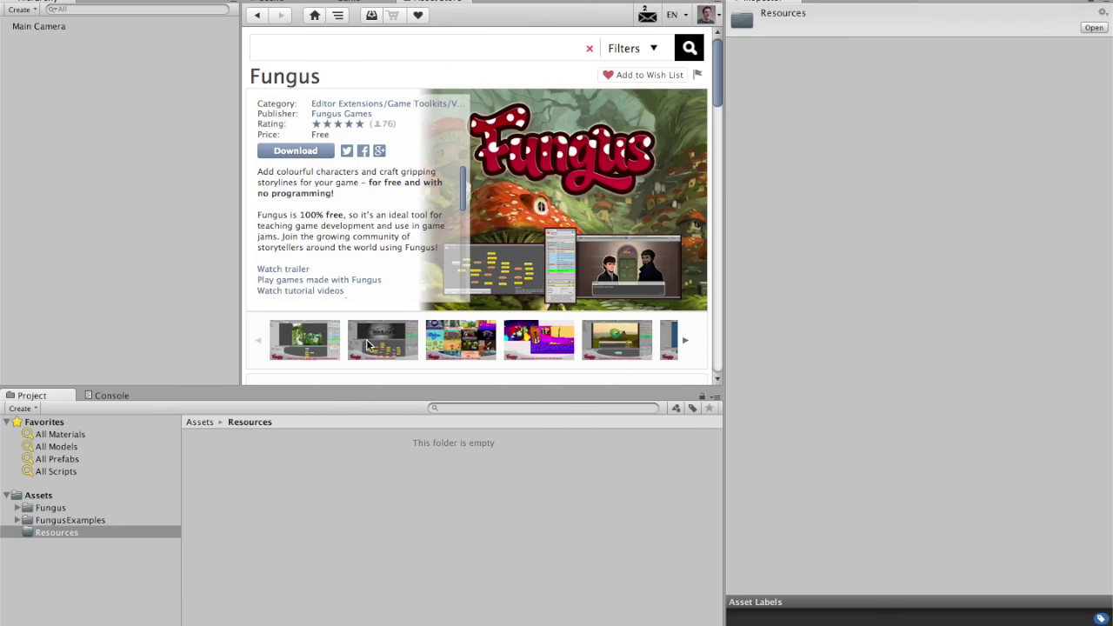
{"action": "left_click", "coordinate": [47, 3]}
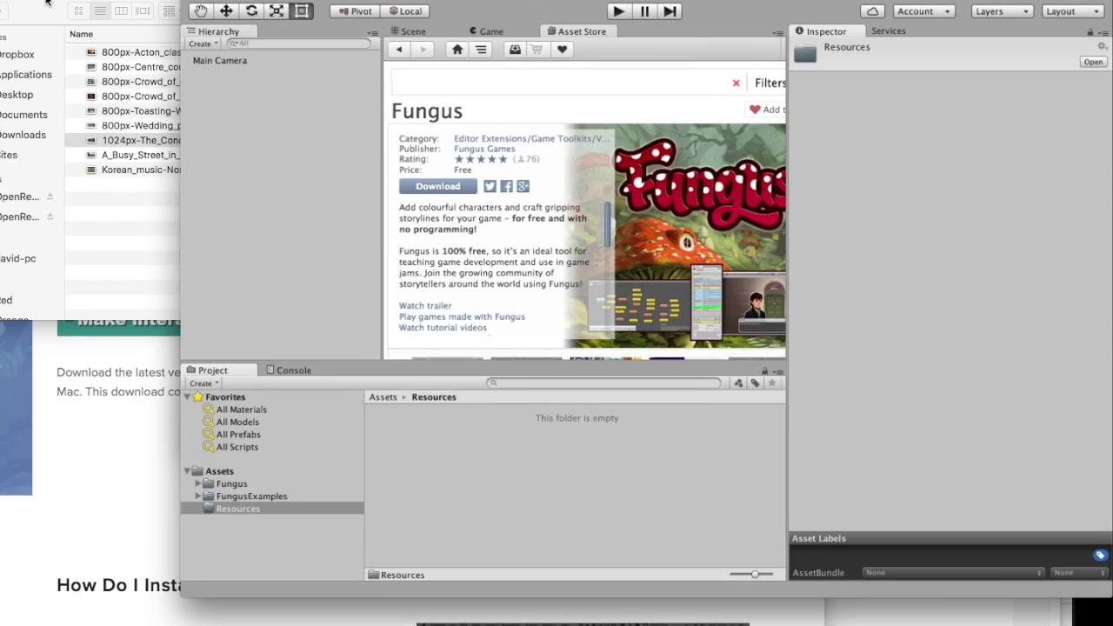
{"action": "left_click", "coordinate": [393, 394]}
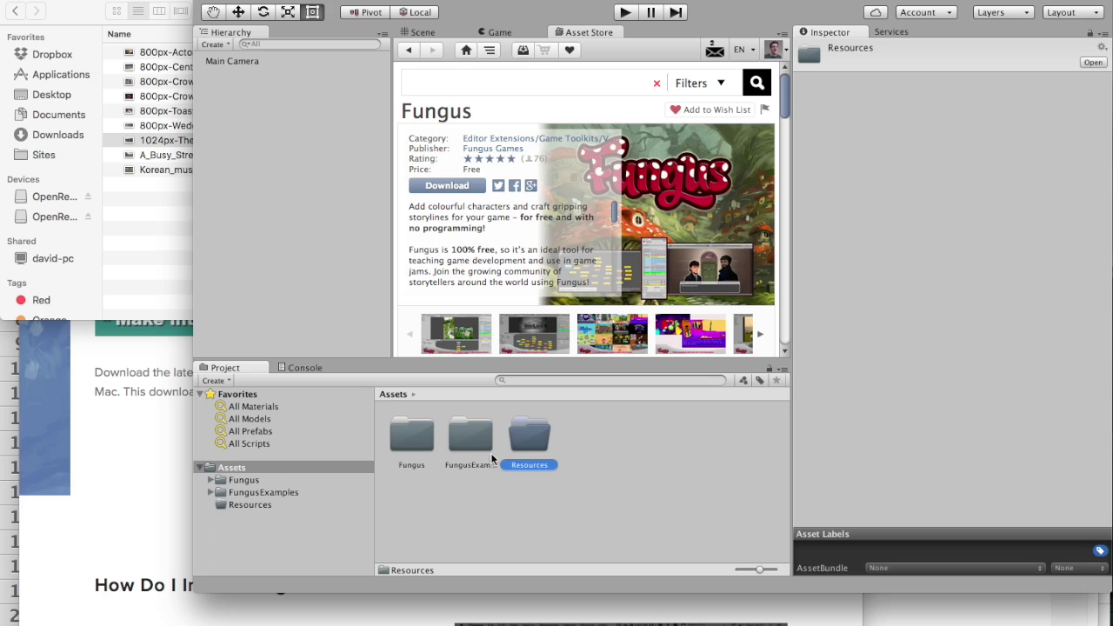
{"action": "left_click", "coordinate": [484, 496]}
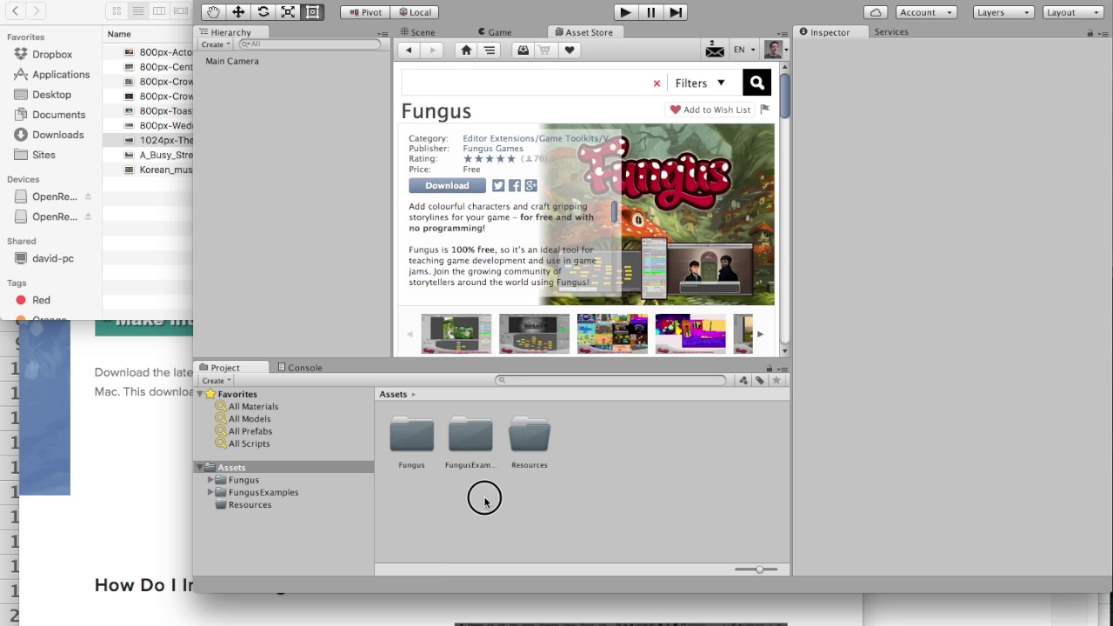
{"action": "left_click", "coordinate": [415, 439]}
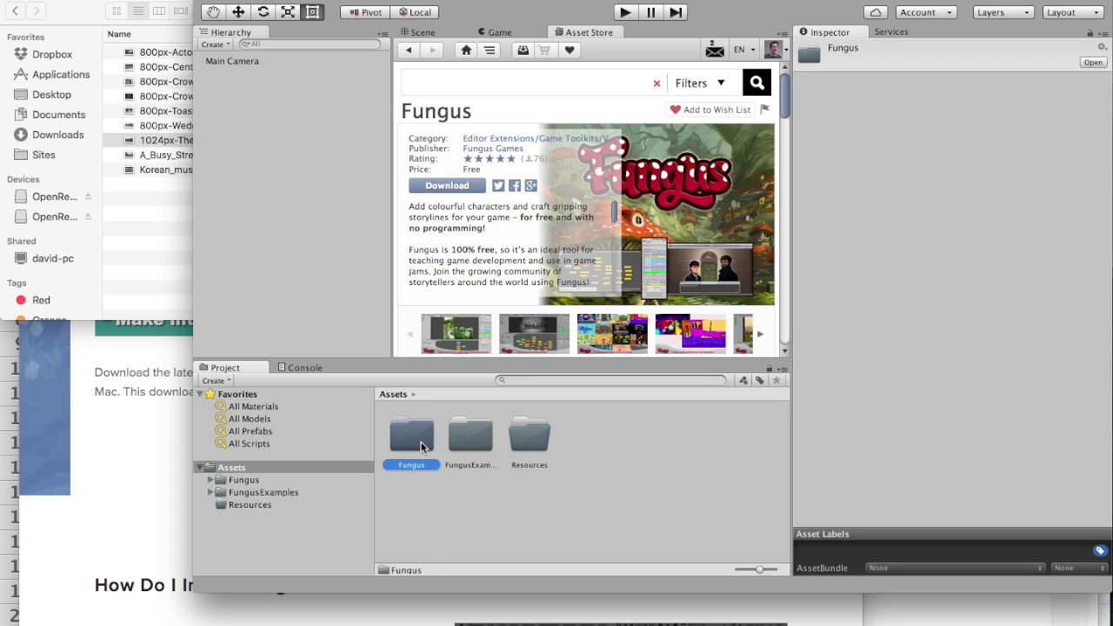
{"action": "left_click", "coordinate": [469, 434]}
{"action": "left_click", "coordinate": [421, 446]}
{"action": "key", "text": "Right"}
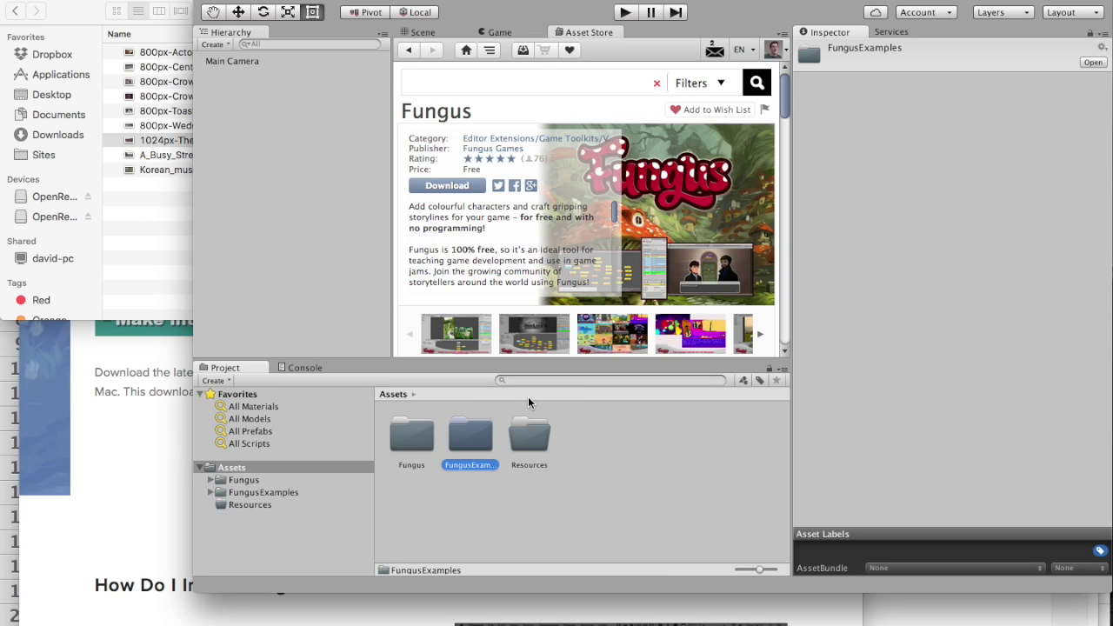
{"action": "left_click", "coordinate": [530, 443]}
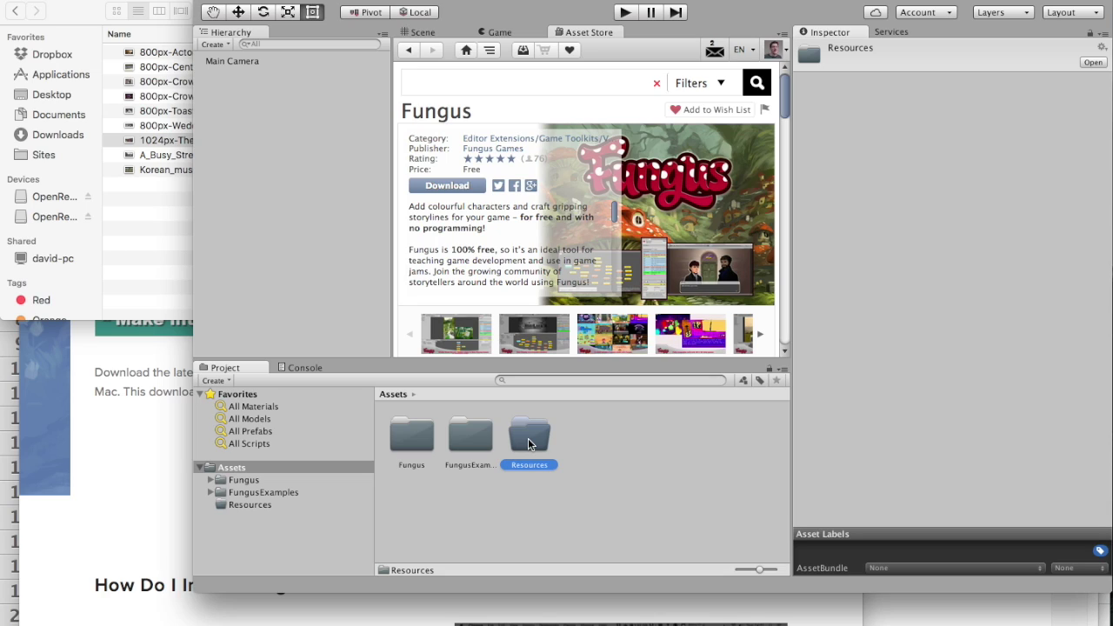
{"action": "double_click", "coordinate": [530, 444]}
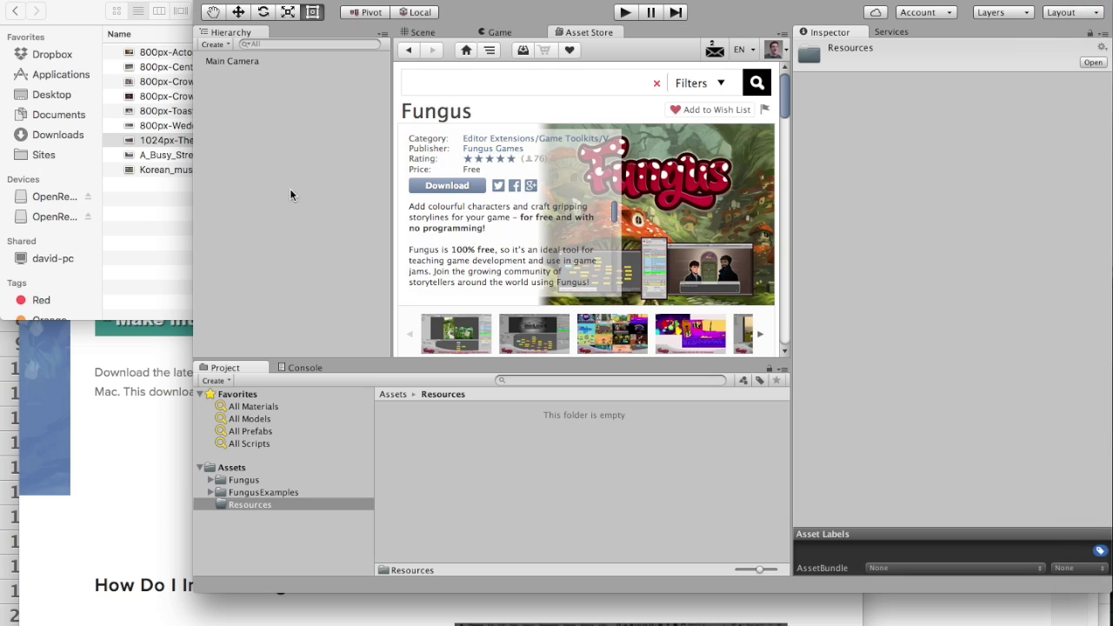
{"action": "left_click", "coordinate": [144, 224]}
Create a subfolder named 'cat' inside Resources
{"action": "left_click", "coordinate": [18, 11]}
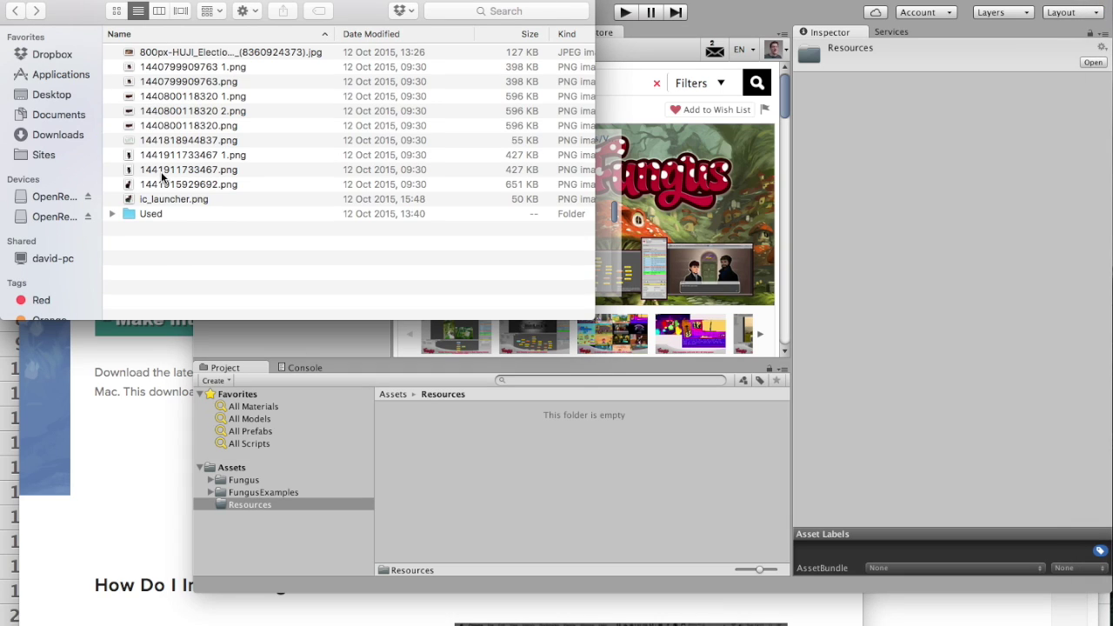
{"action": "right_click", "coordinate": [434, 445]}
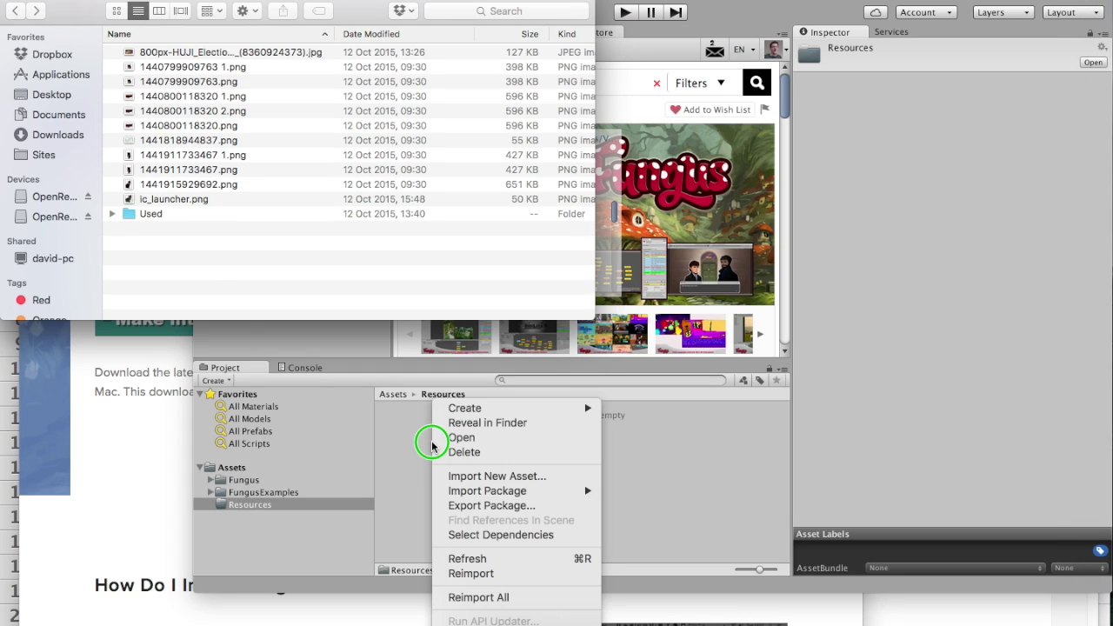
{"action": "mouse_move", "coordinate": [510, 409]}
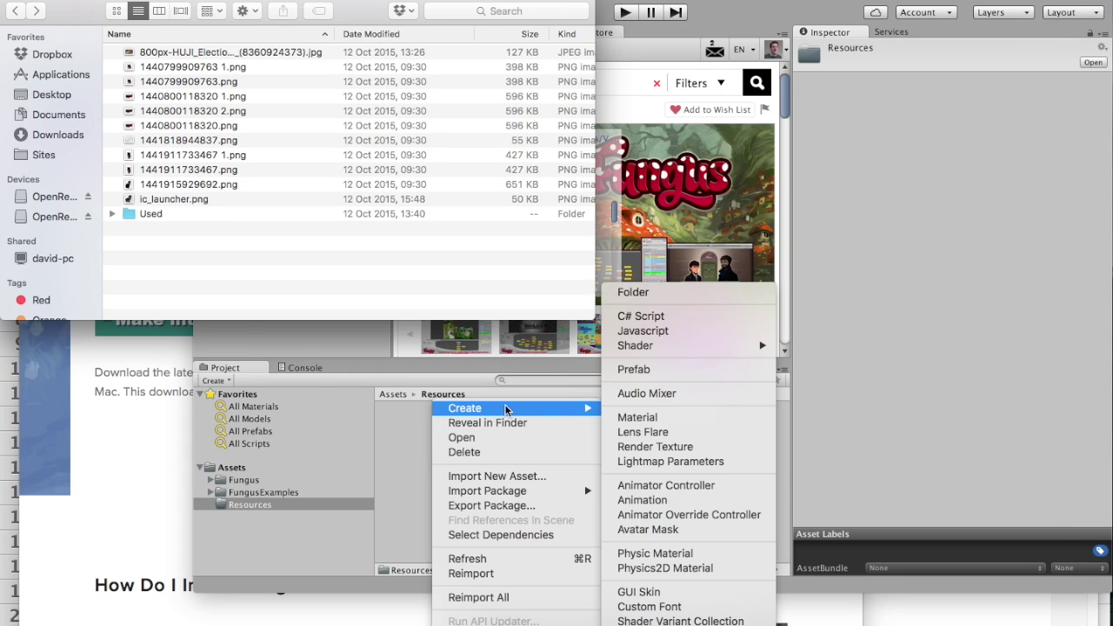
{"action": "left_click", "coordinate": [670, 295]}
{"action": "type", "text": "cat"}
{"action": "key", "text": "Return"}
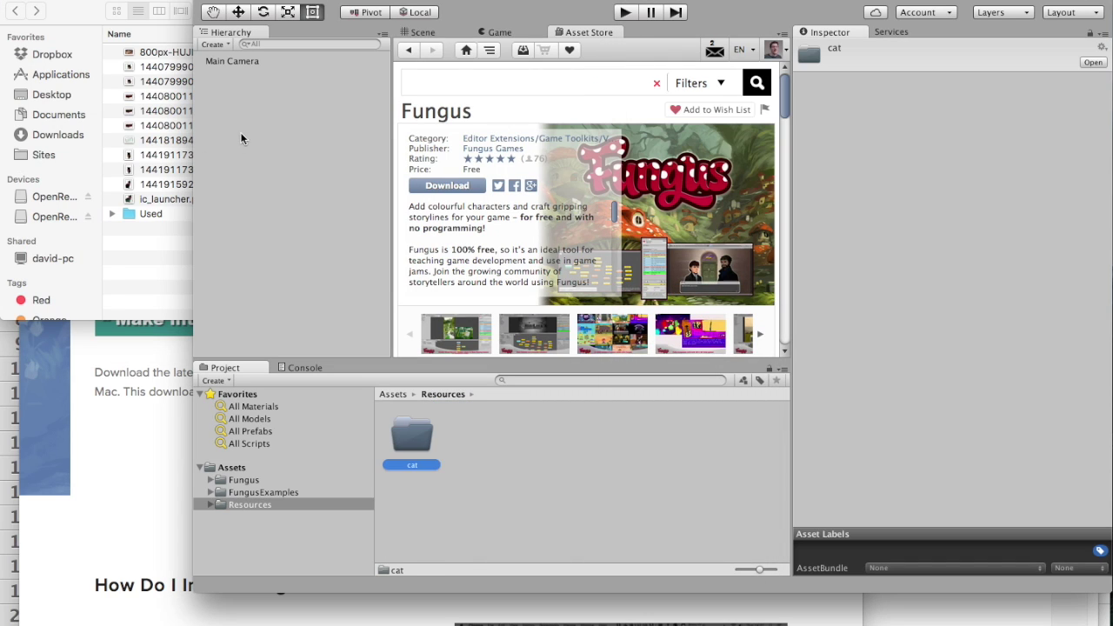
Import the nine cat PNGs from Finder into the cat folder
{"action": "left_click", "coordinate": [163, 182]}
{"action": "left_click", "coordinate": [163, 184]}
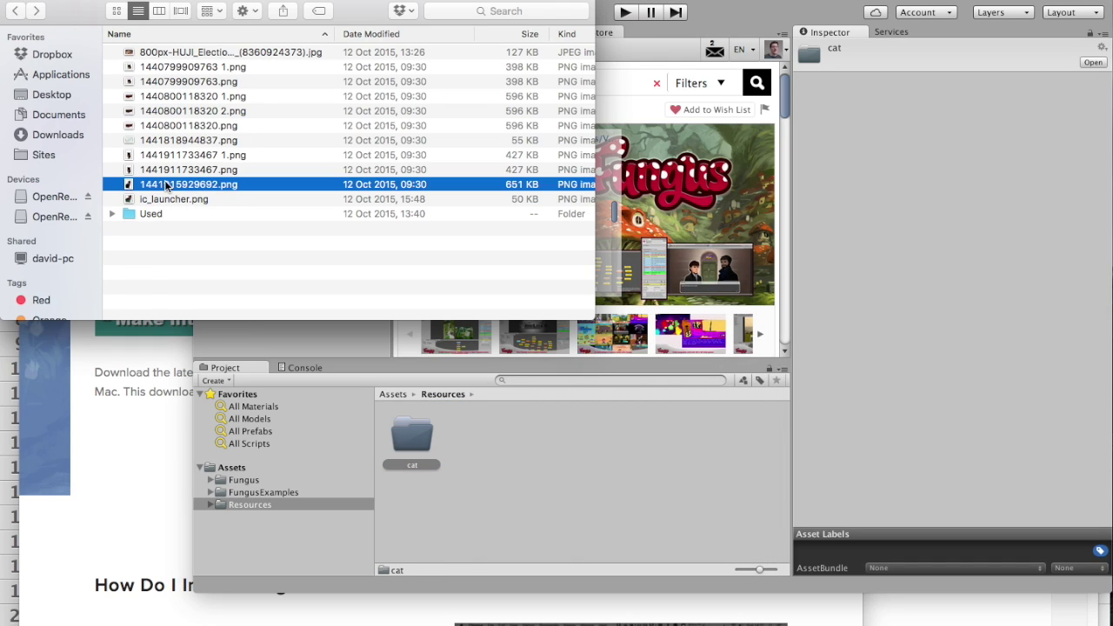
{"action": "left_click", "coordinate": [223, 70], "text": "shift"}
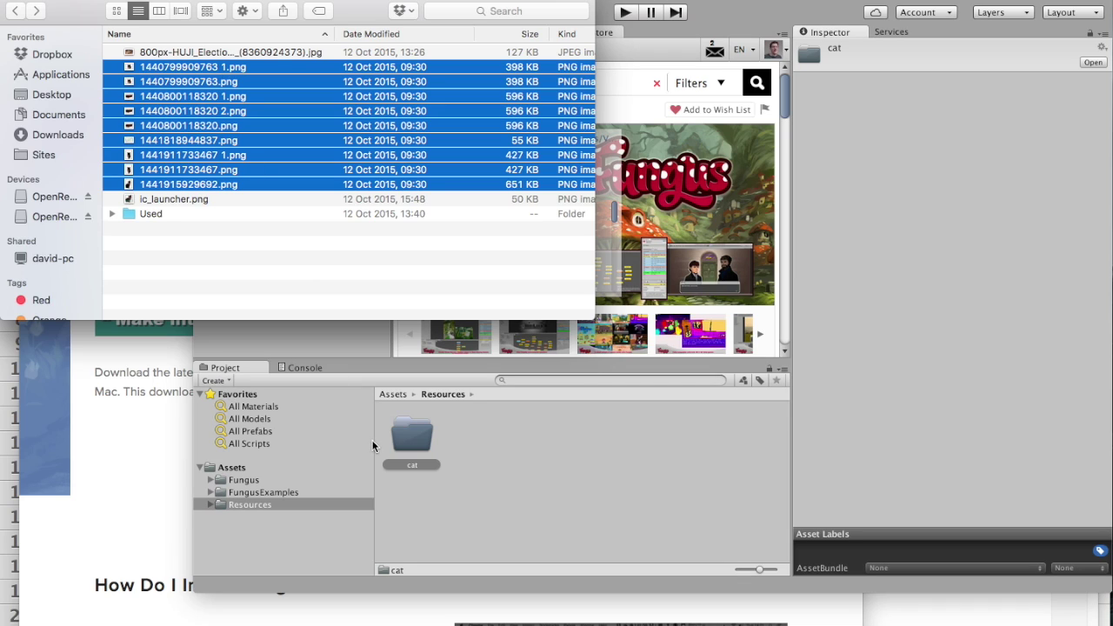
{"action": "left_click", "coordinate": [394, 437]}
{"action": "double_click", "coordinate": [394, 439]}
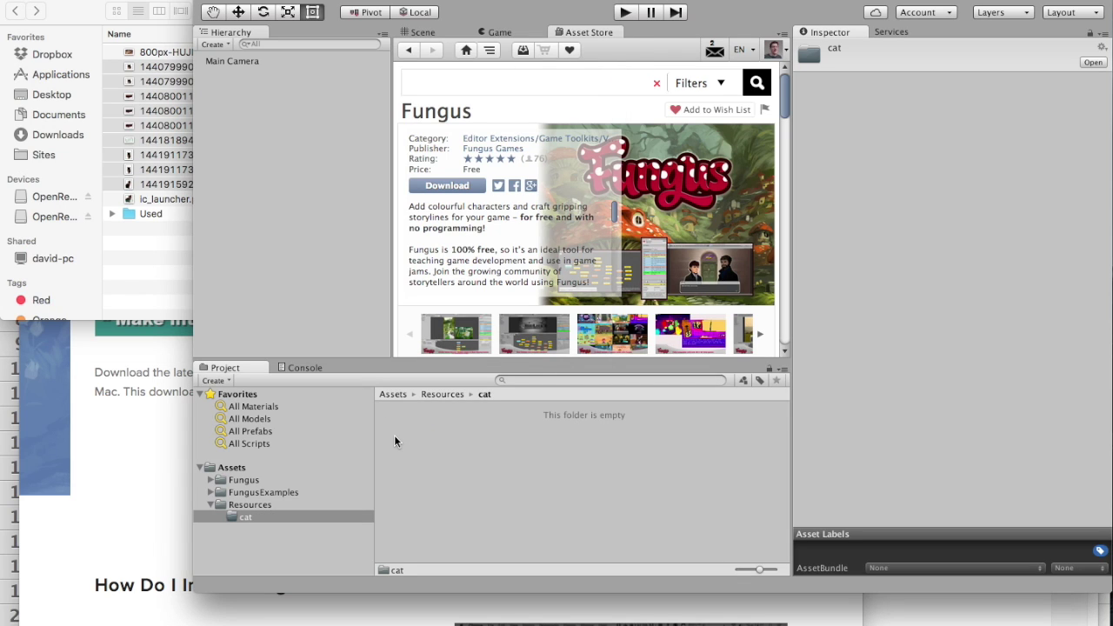
{"action": "left_click_drag", "start_coordinate": [169, 157], "coordinate": [475, 469]}
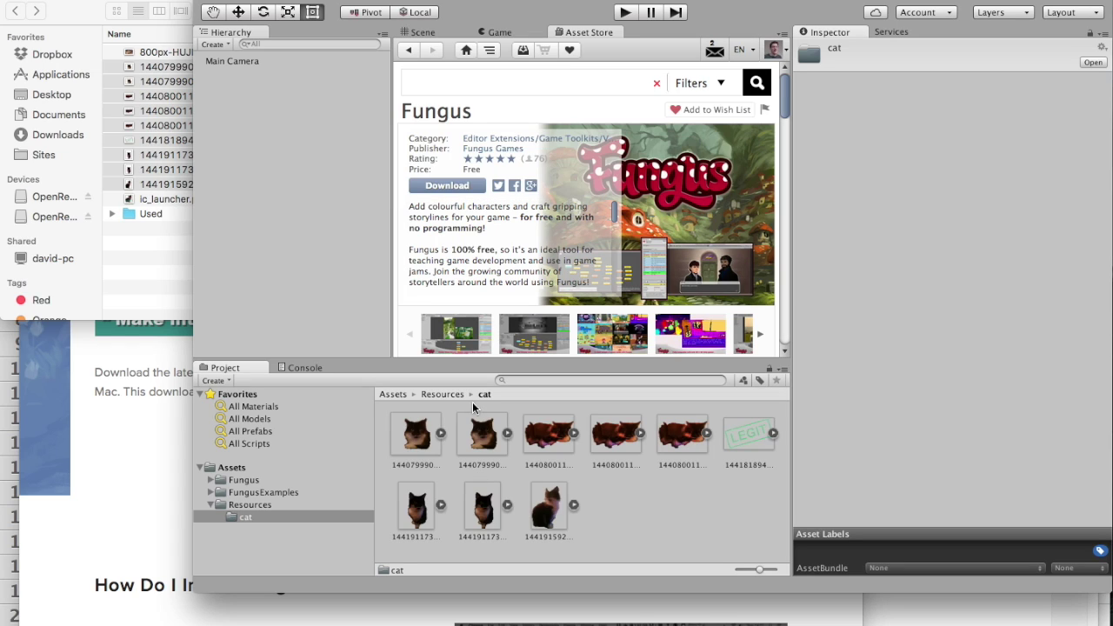
Create a second Resources subfolder named 'backgrounds'
{"action": "left_click", "coordinate": [442, 394]}
{"action": "right_click", "coordinate": [472, 434]}
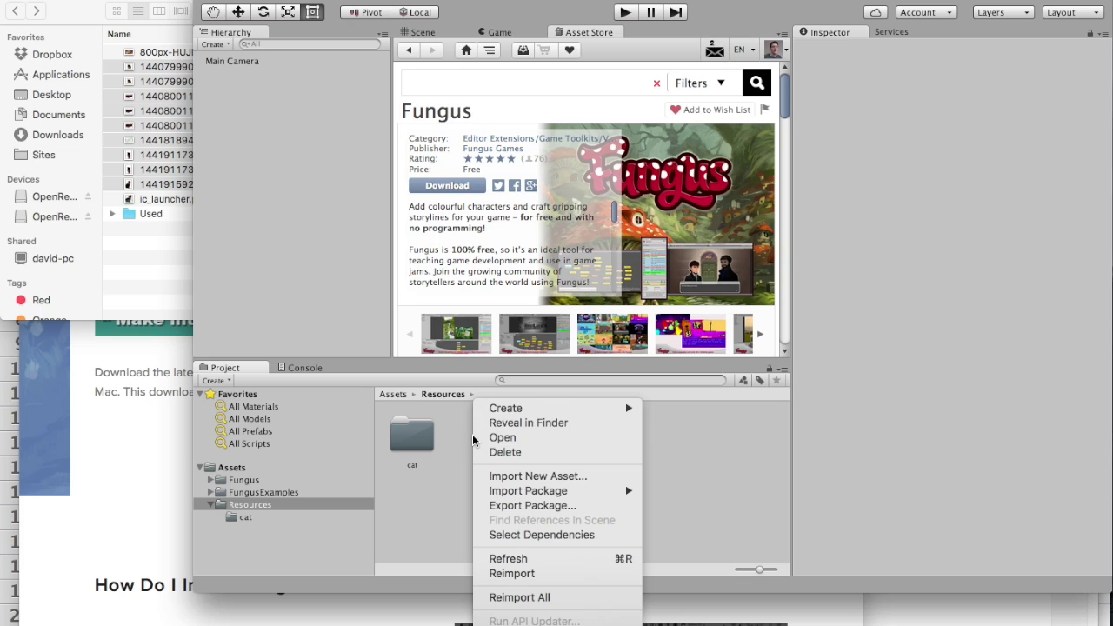
{"action": "mouse_move", "coordinate": [561, 411]}
{"action": "left_click", "coordinate": [724, 292]}
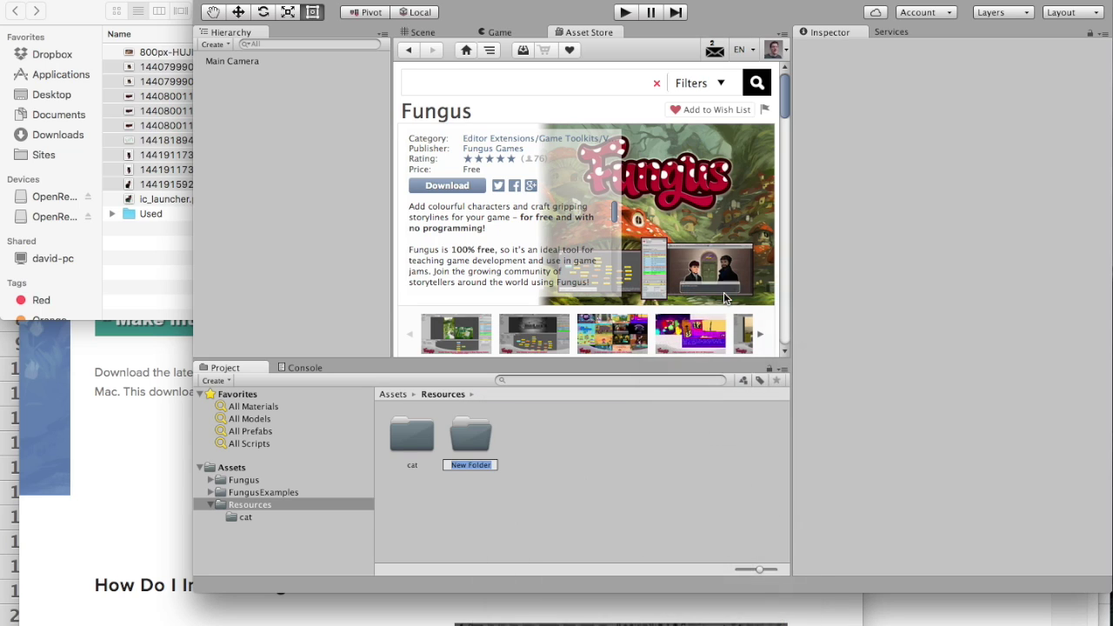
{"action": "type", "text": "backgrounds"}
{"action": "left_click", "coordinate": [167, 214]}
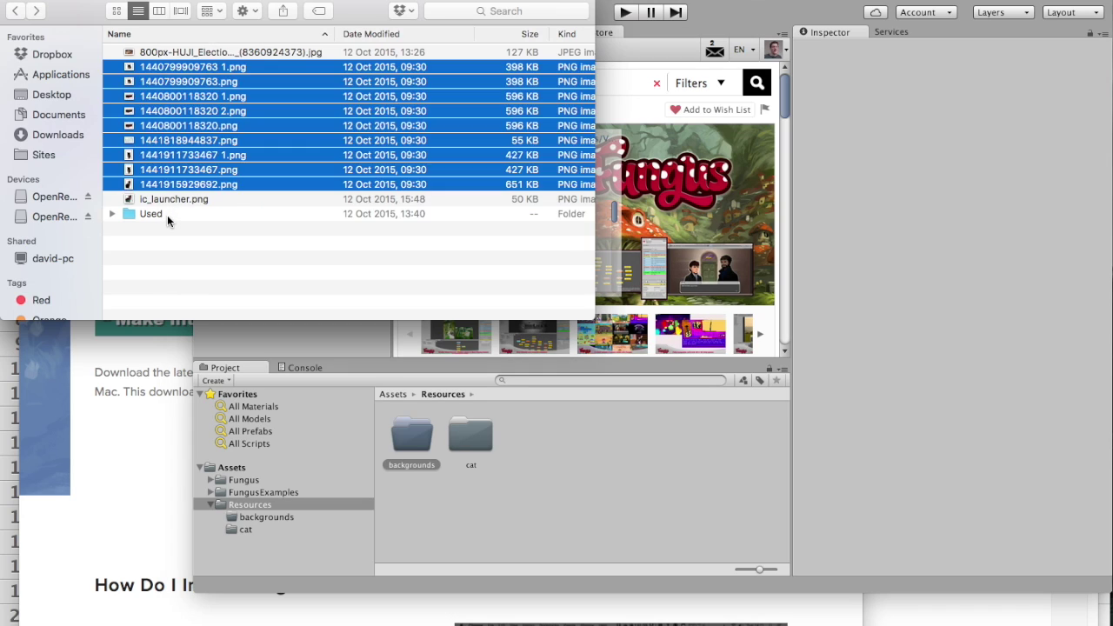
Import six Used JPGs, 800px-Acton_classroom through 800px-Wedding_photographers, into backgrounds
{"action": "double_click", "coordinate": [167, 215]}
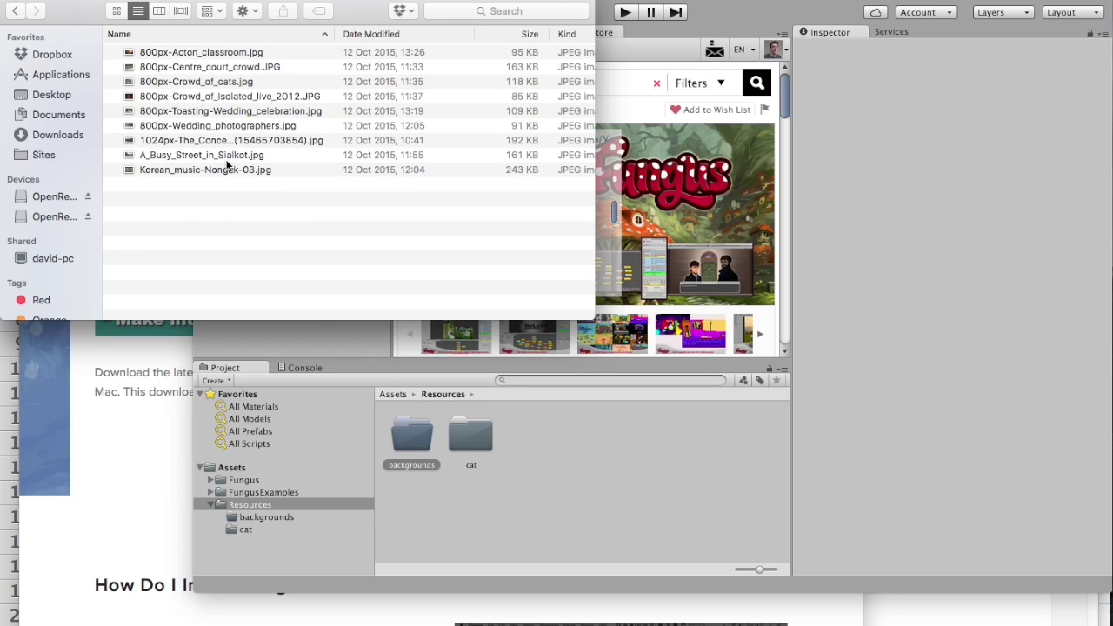
{"action": "left_click", "coordinate": [269, 54]}
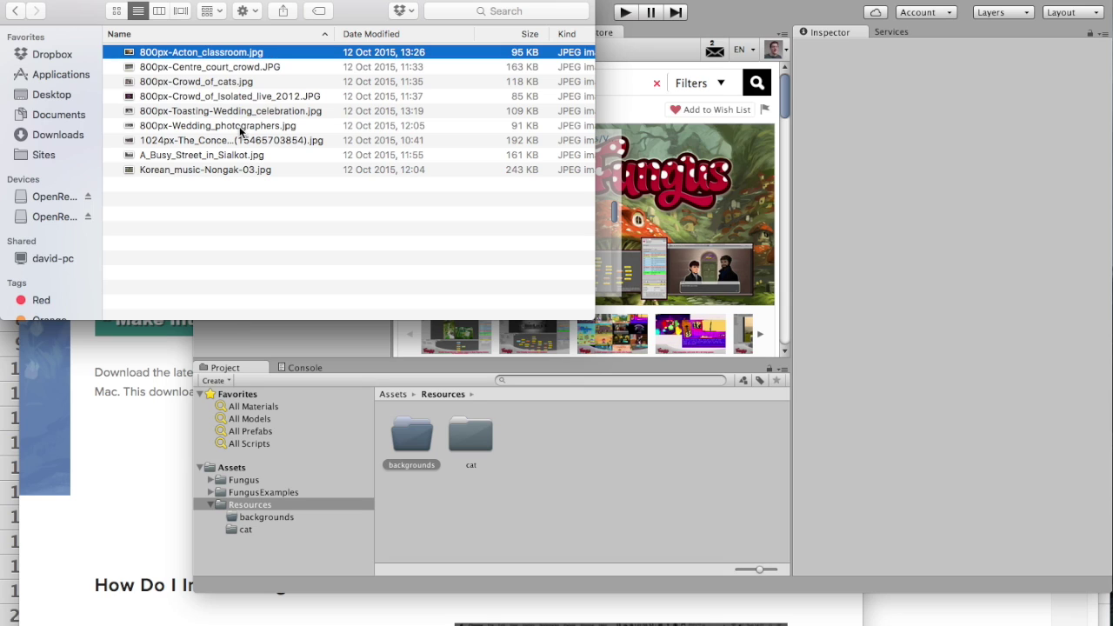
{"action": "left_click", "coordinate": [241, 127], "text": "shift"}
{"action": "left_click_drag", "start_coordinate": [250, 96], "coordinate": [413, 442]}
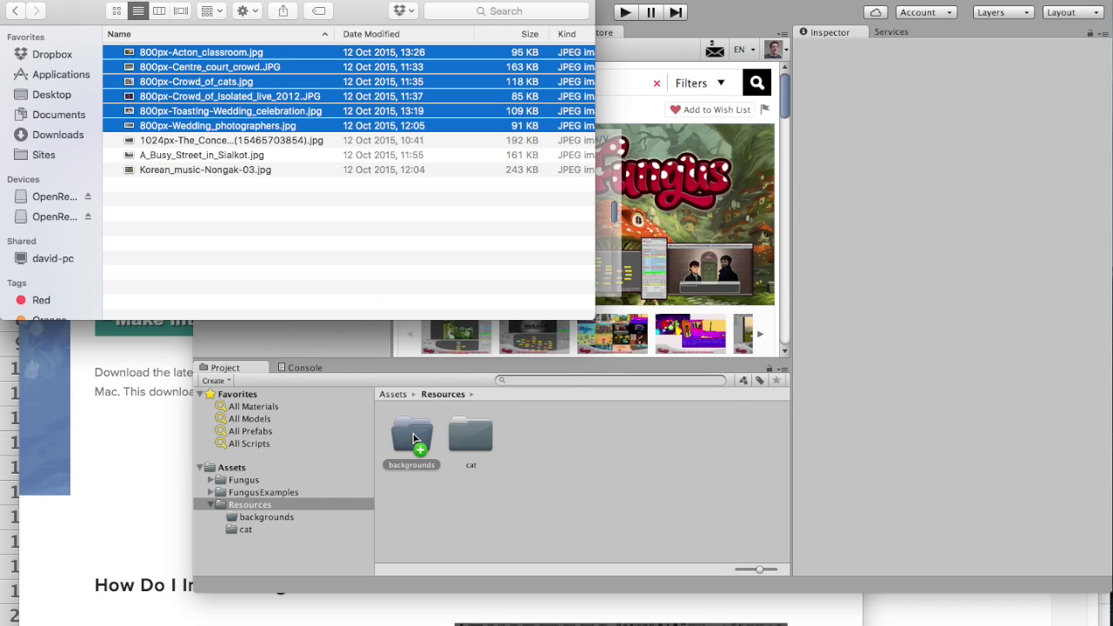
{"action": "double_click", "coordinate": [413, 440]}
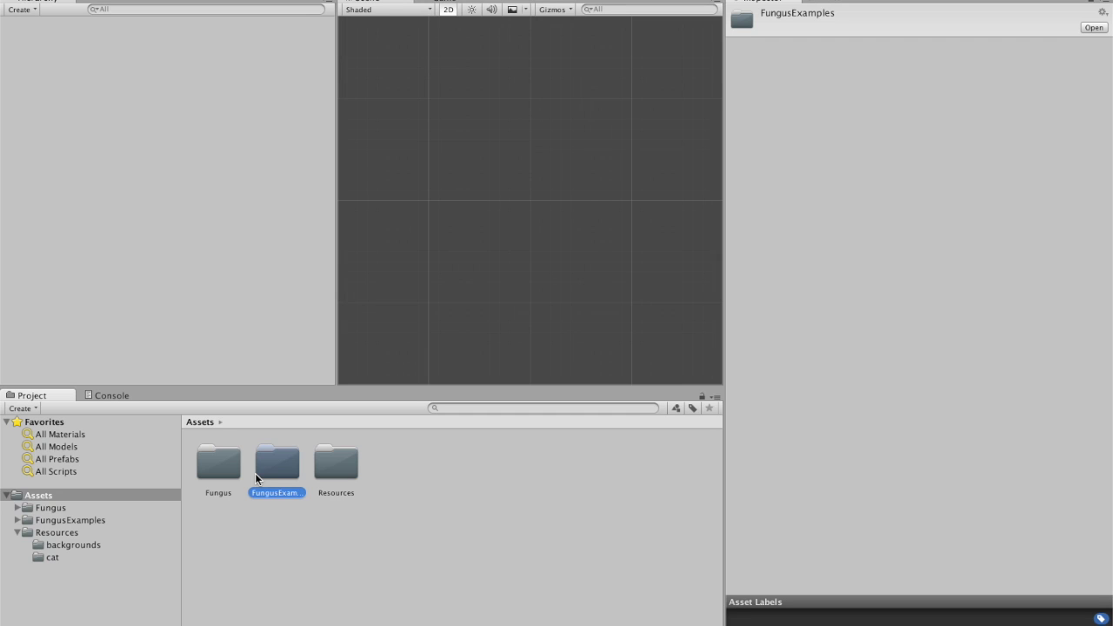
Make a new folder named 'Scenes' in the top-level Assets folder
{"action": "left_click", "coordinate": [216, 471]}
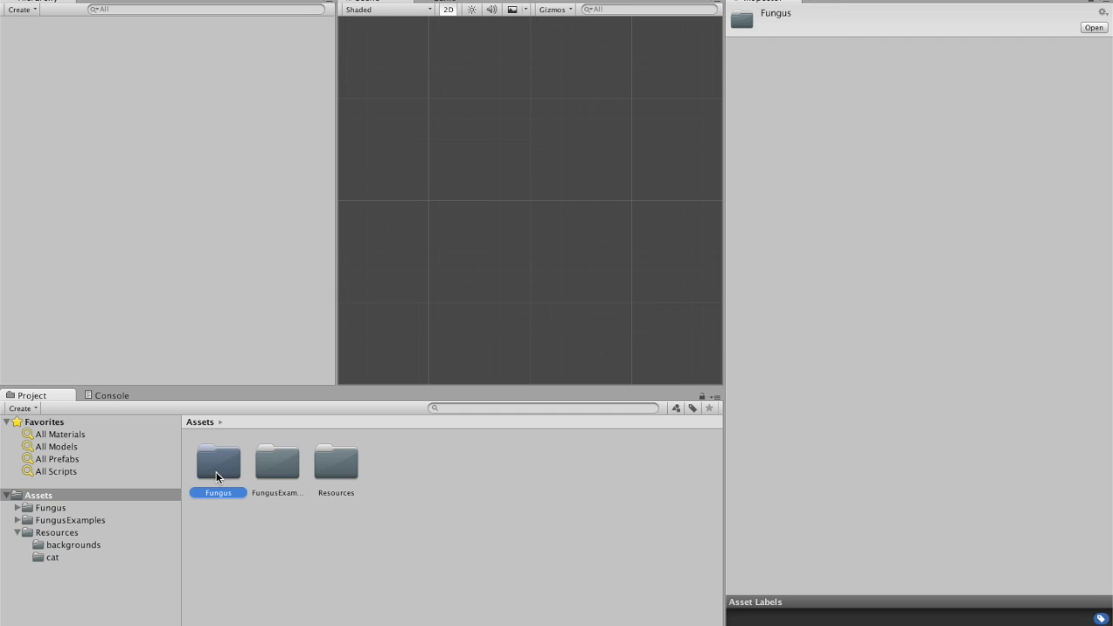
{"action": "key", "text": "Right"}
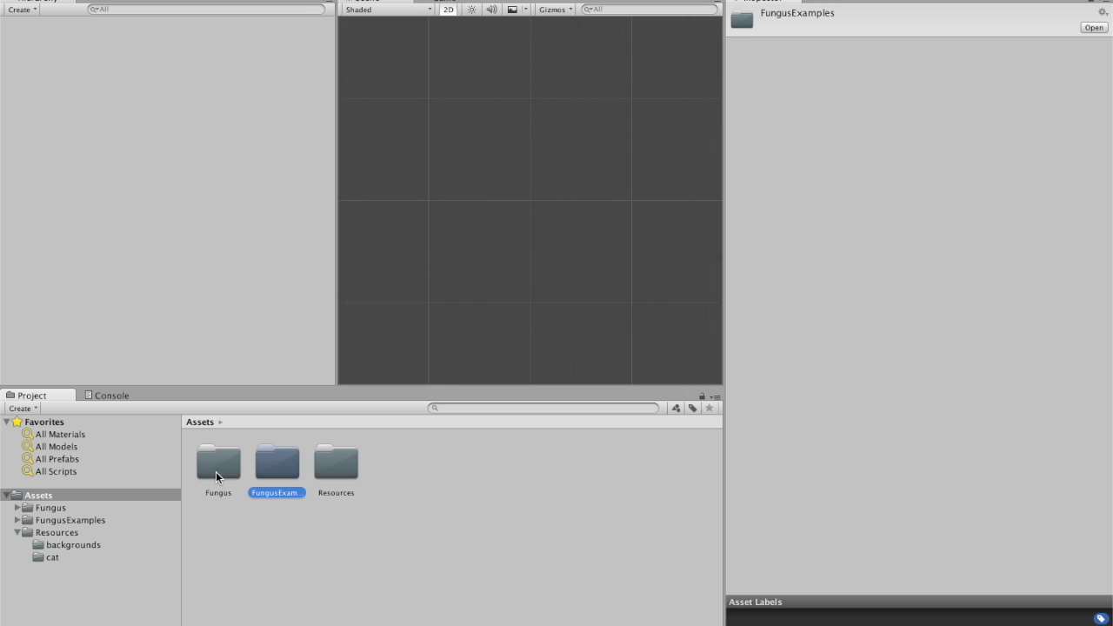
{"action": "left_click", "coordinate": [352, 473]}
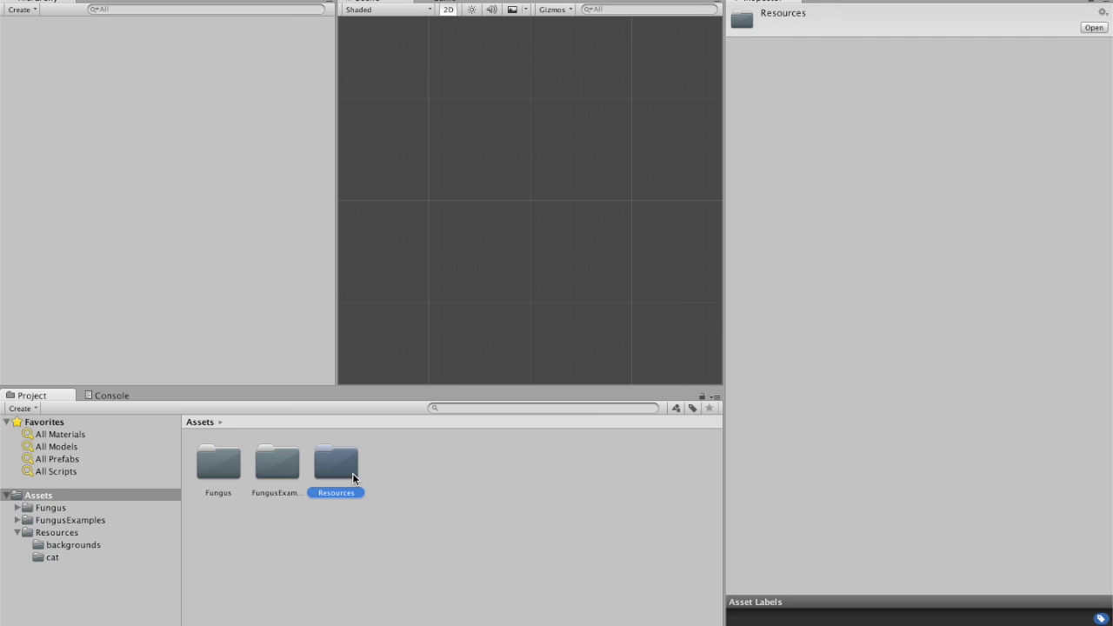
{"action": "right_click", "coordinate": [396, 477]}
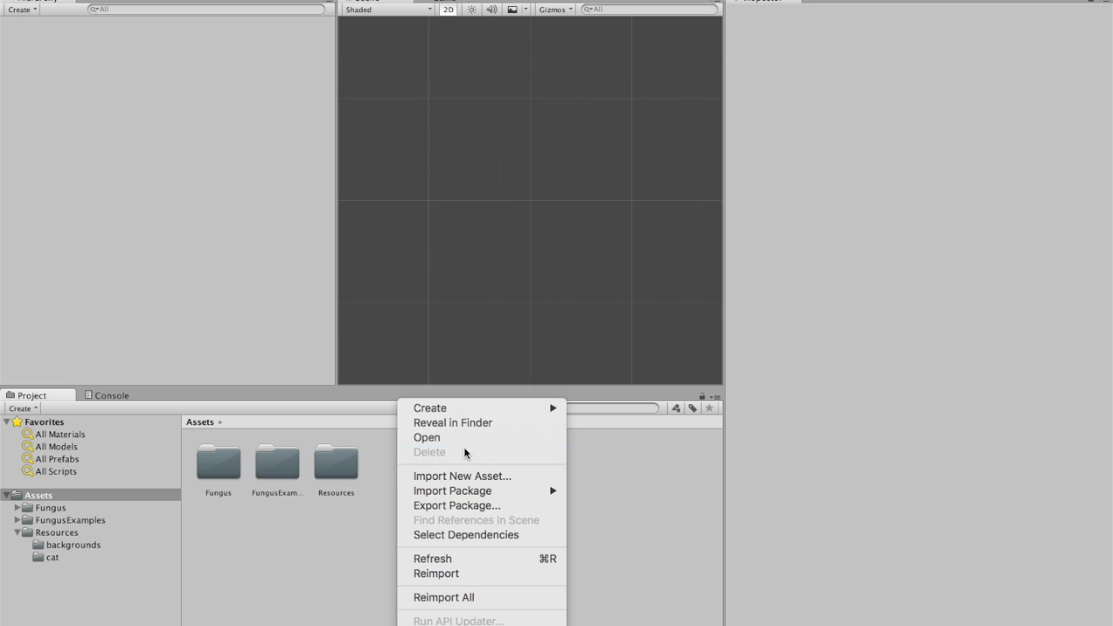
{"action": "mouse_move", "coordinate": [485, 412]}
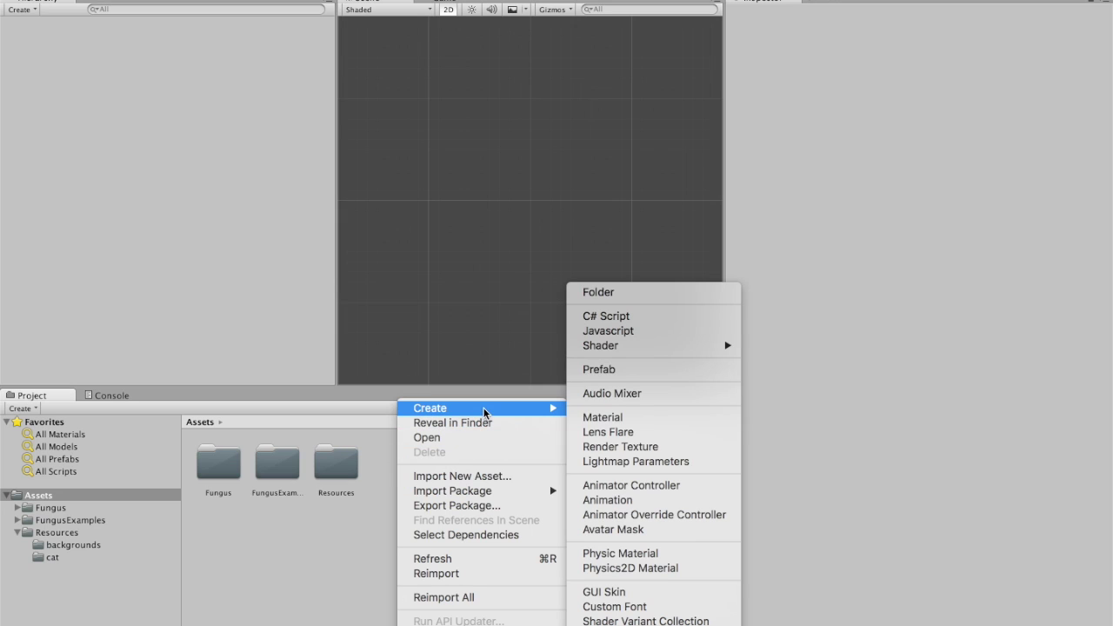
{"action": "left_click", "coordinate": [645, 294]}
{"action": "type", "text": "S"}
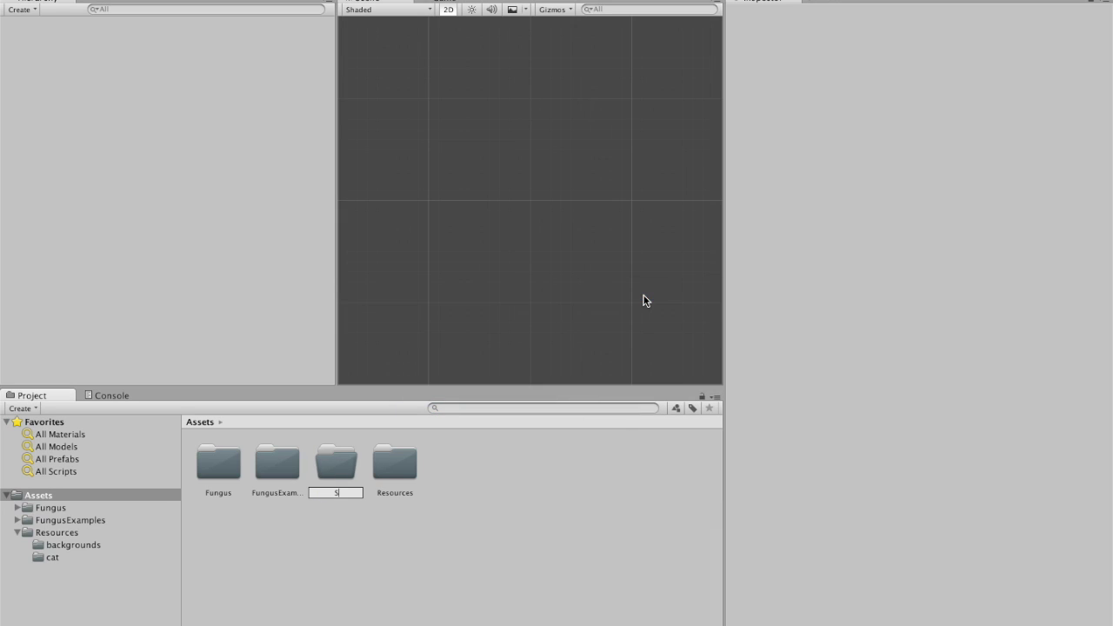
{"action": "type", "text": "cenes"}
{"action": "key", "text": "Return"}
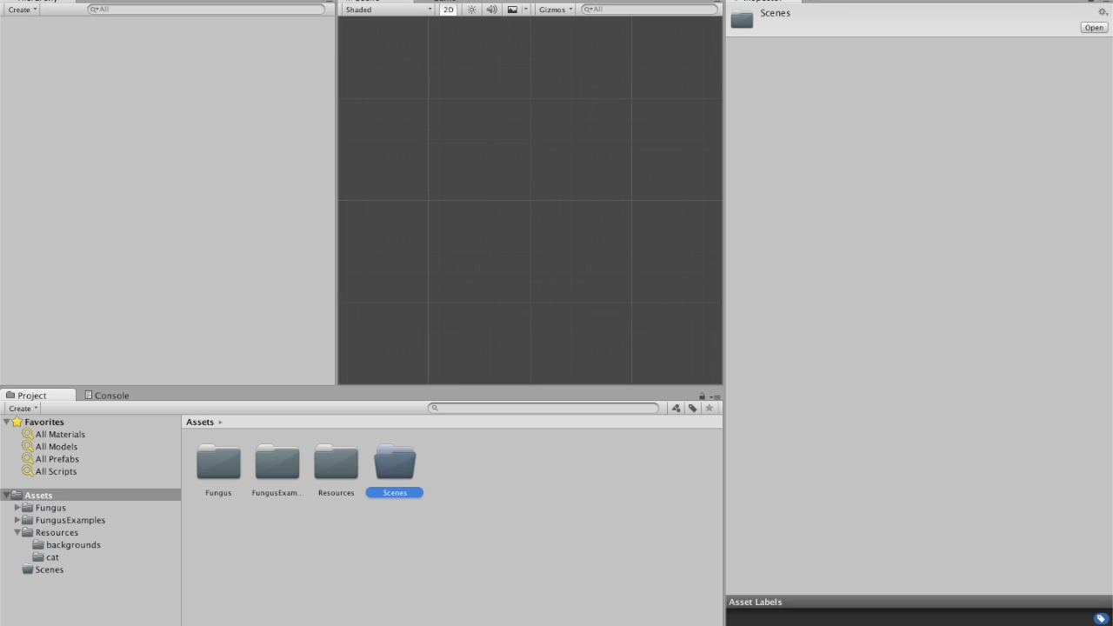
{"action": "left_click", "coordinate": [95, 149]}
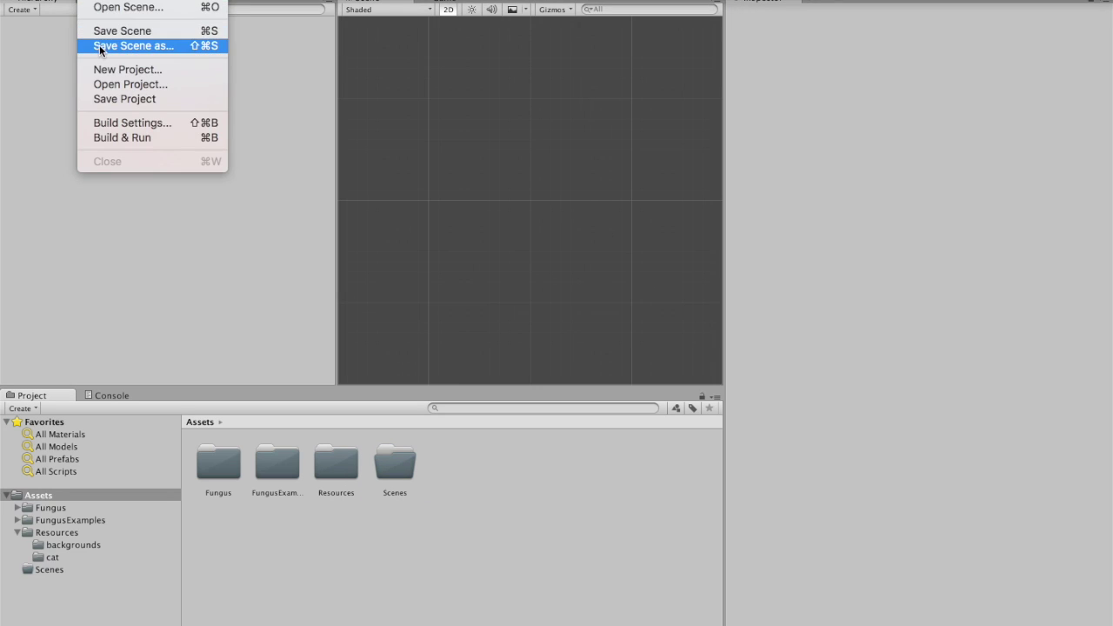
Save the current scene under the name 'Level1' inside Assets/Scenes
{"action": "left_click", "coordinate": [100, 44]}
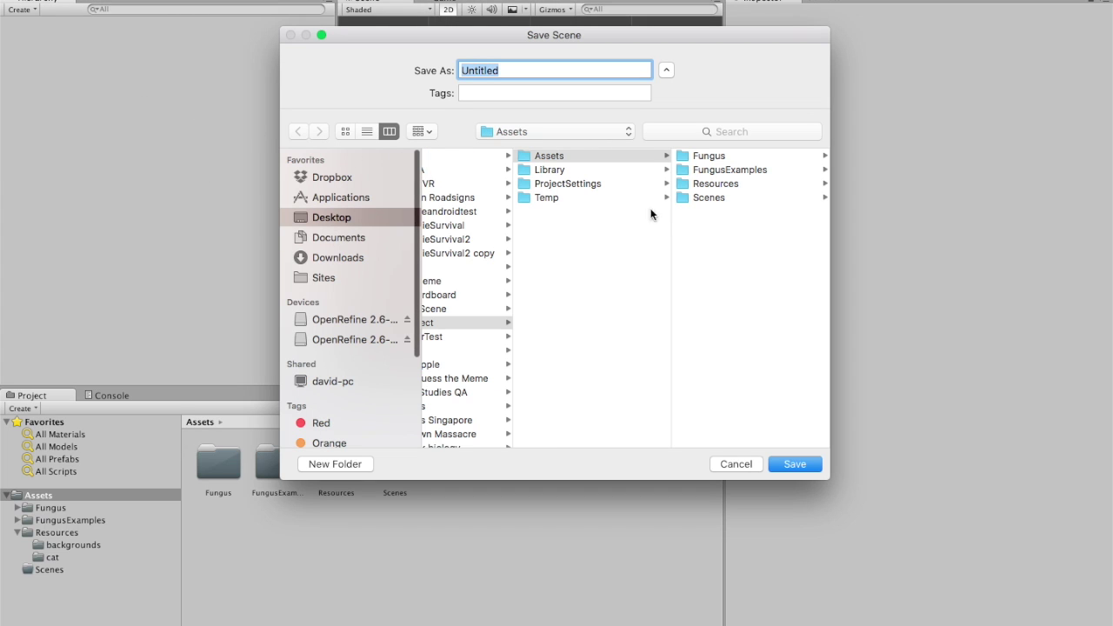
{"action": "left_click", "coordinate": [708, 199]}
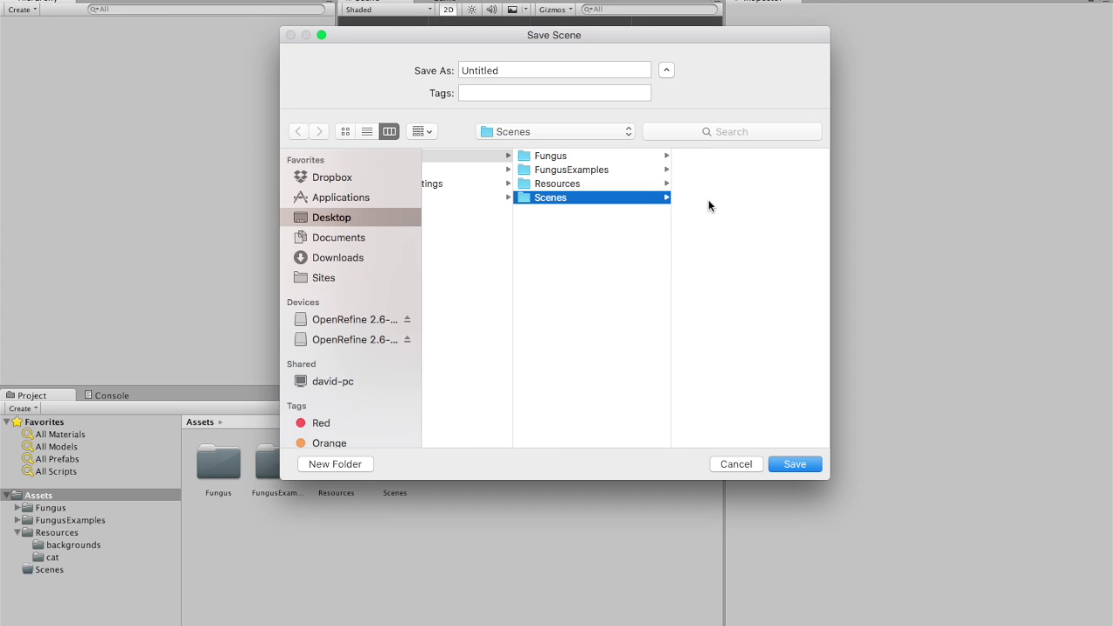
{"action": "double_click", "coordinate": [532, 73]}
{"action": "type", "text": "Leve"}
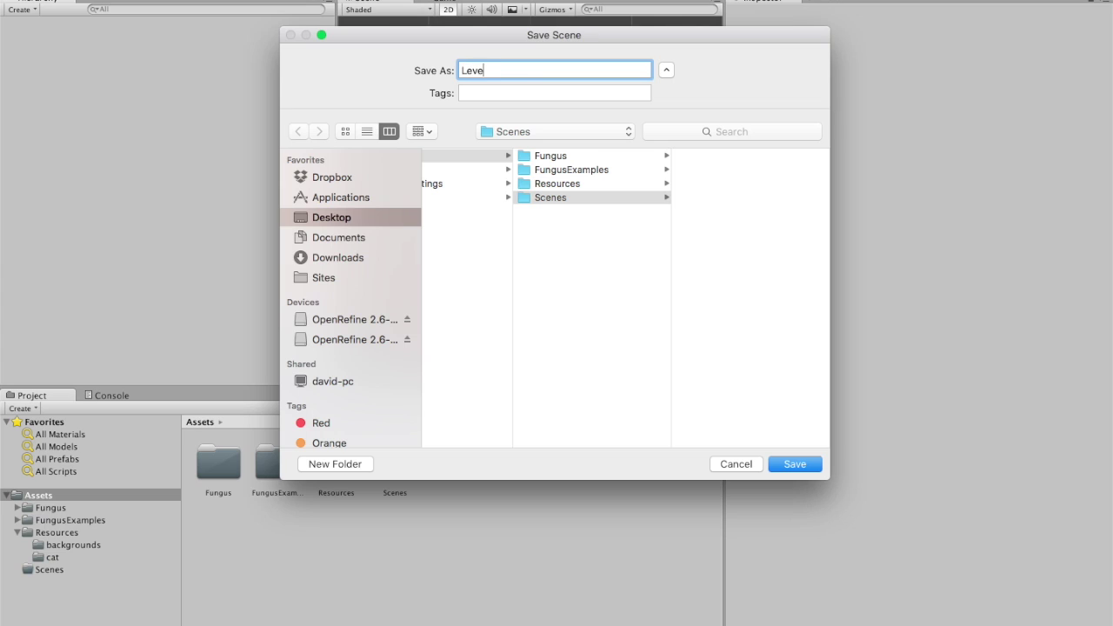
{"action": "type", "text": "l1"}
{"action": "key", "text": "Return"}
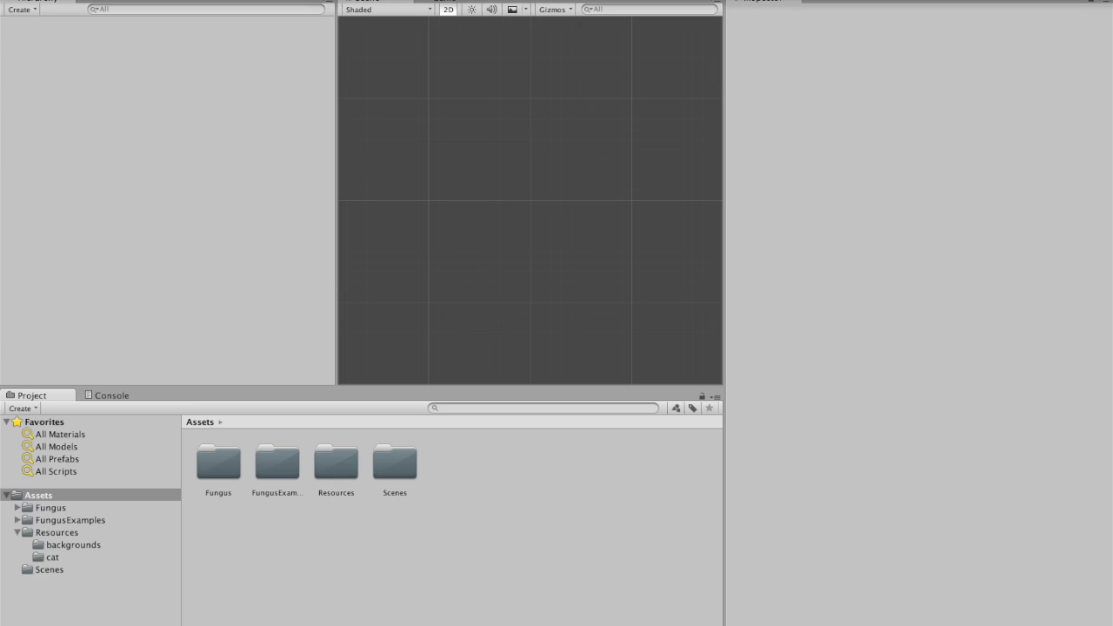
Start a new empty scene with Cmd+N and select its Main Camera
{"action": "left_click", "coordinate": [96, 0]}
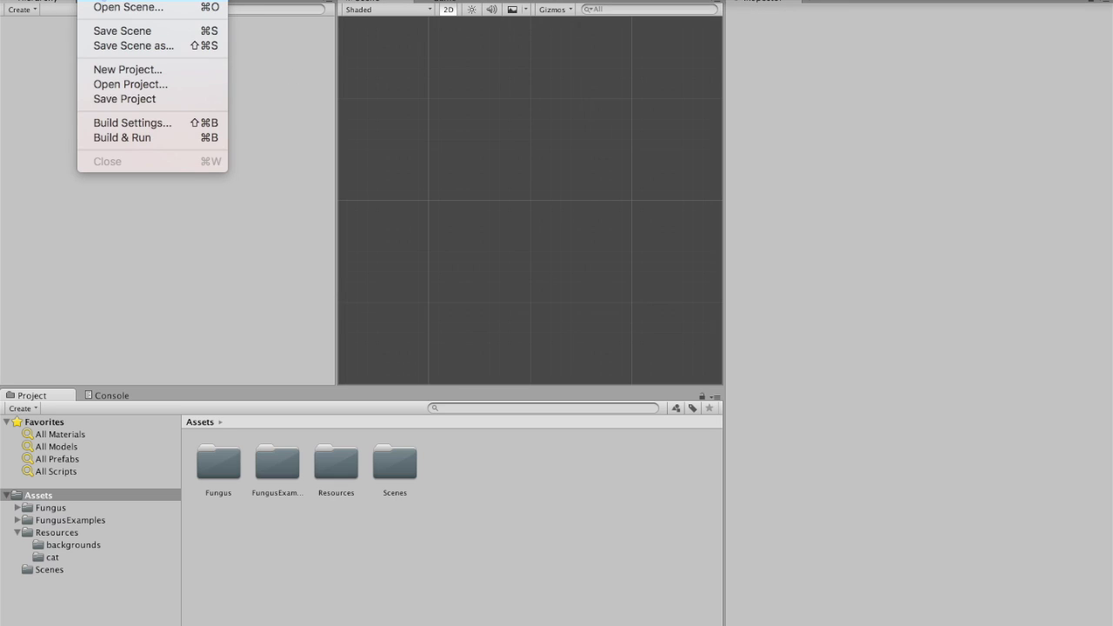
{"action": "key", "text": "super+n"}
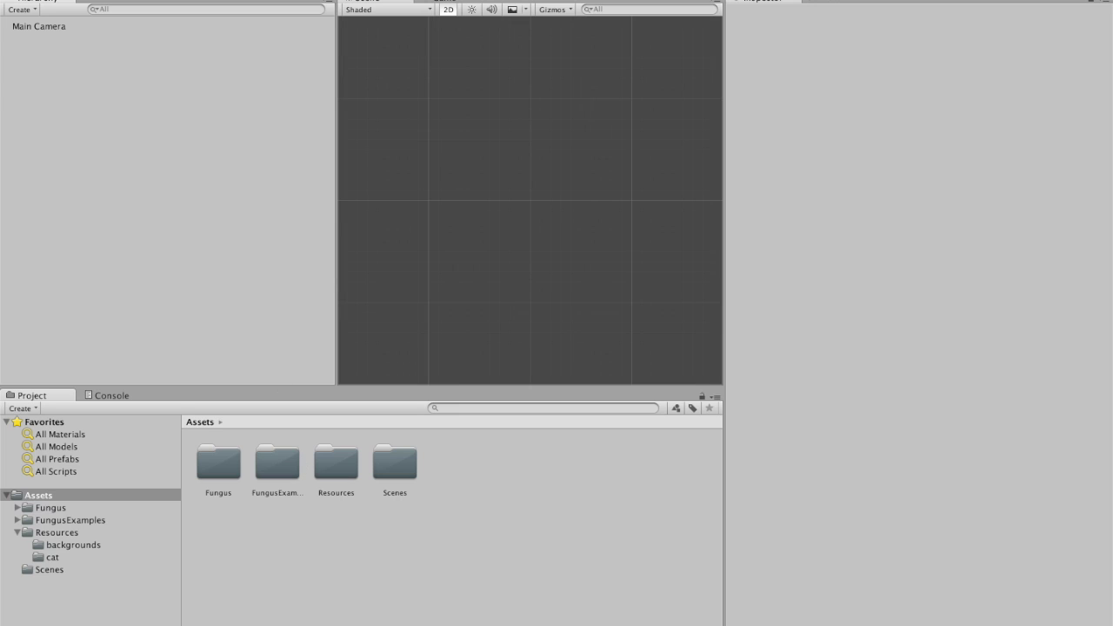
{"action": "left_click", "coordinate": [47, 28]}
Save the new scene as Level1.unity in Scenes, replacing the existing file
{"action": "left_click", "coordinate": [105, 0]}
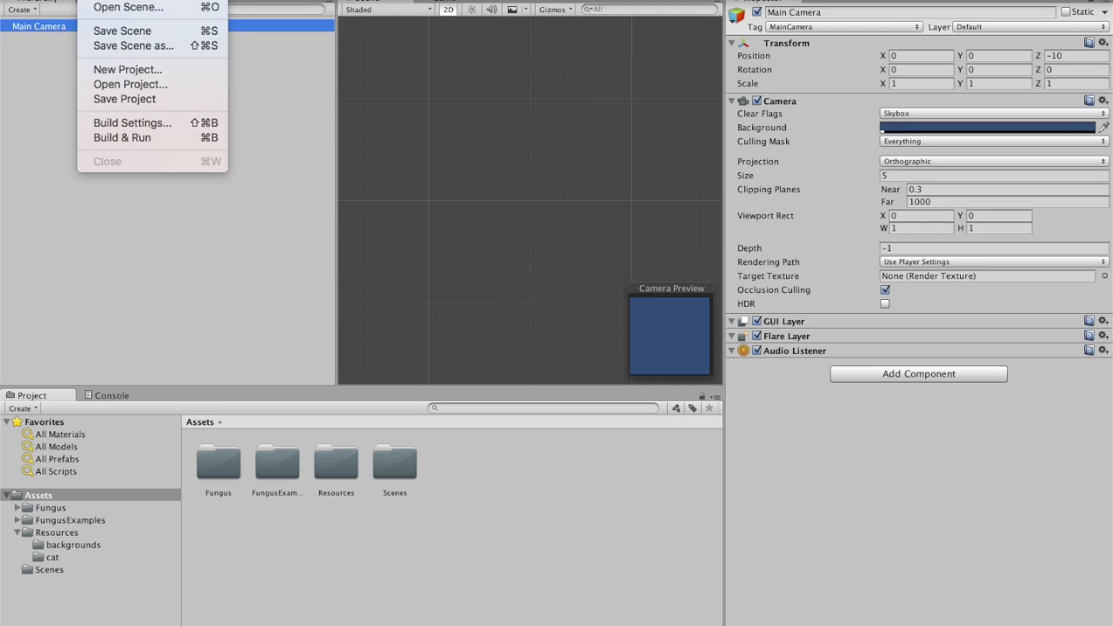
{"action": "left_click", "coordinate": [105, 47]}
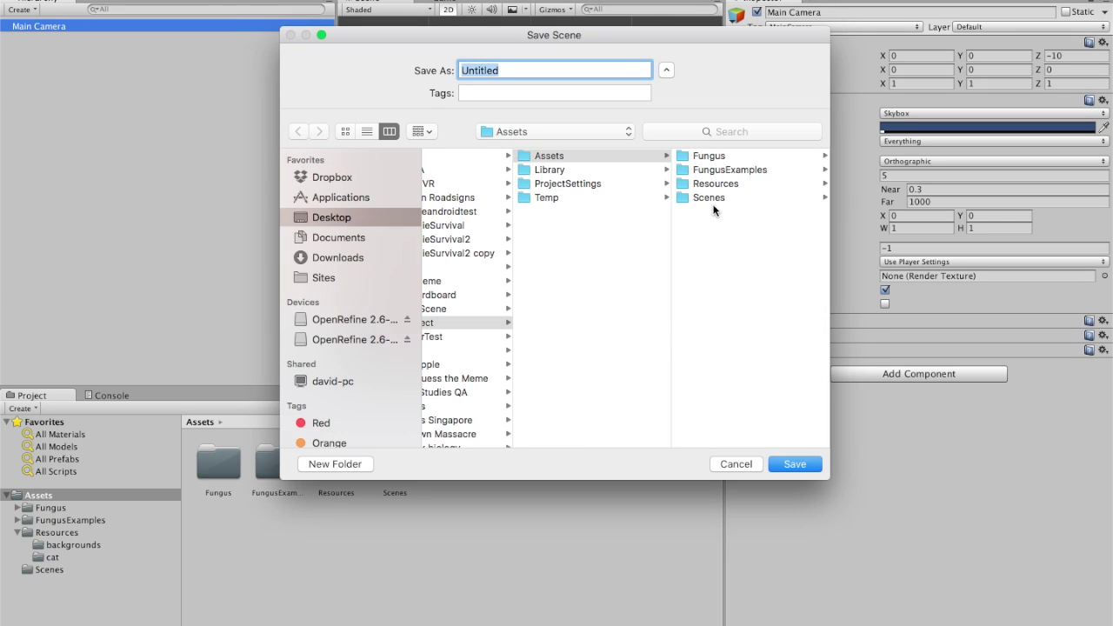
{"action": "left_click", "coordinate": [711, 202]}
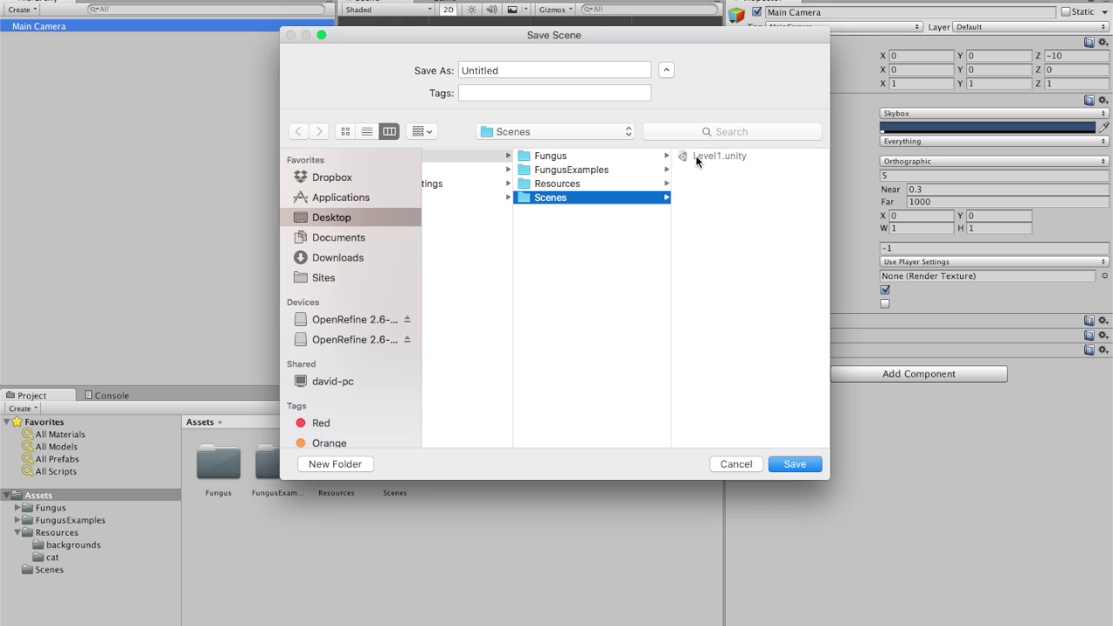
{"action": "left_click", "coordinate": [699, 156]}
{"action": "left_click", "coordinate": [791, 472]}
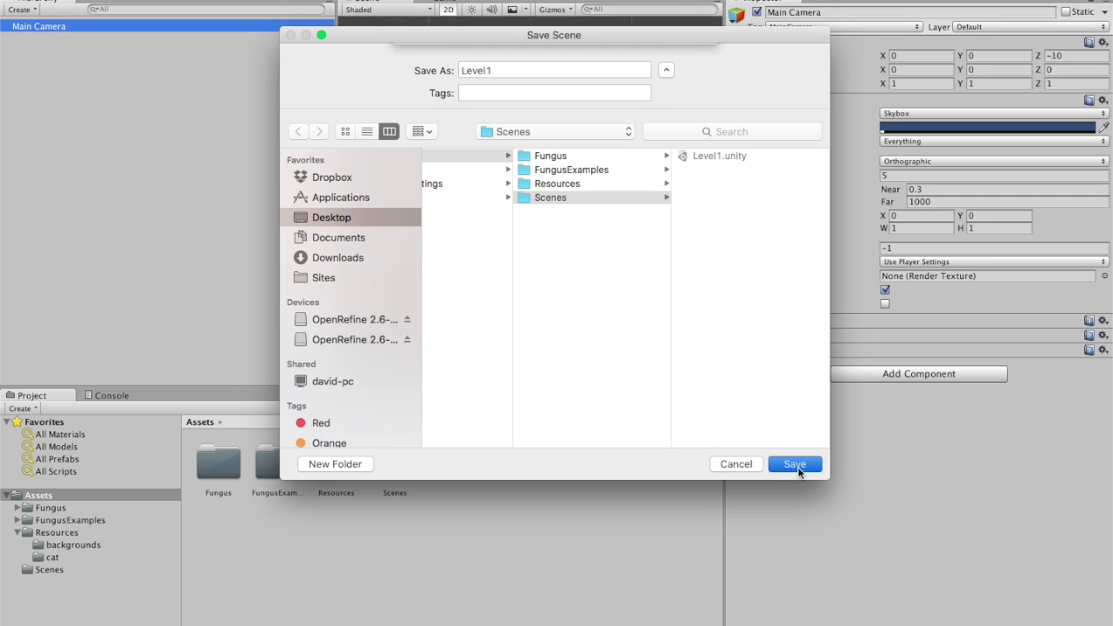
{"action": "left_click", "coordinate": [674, 137]}
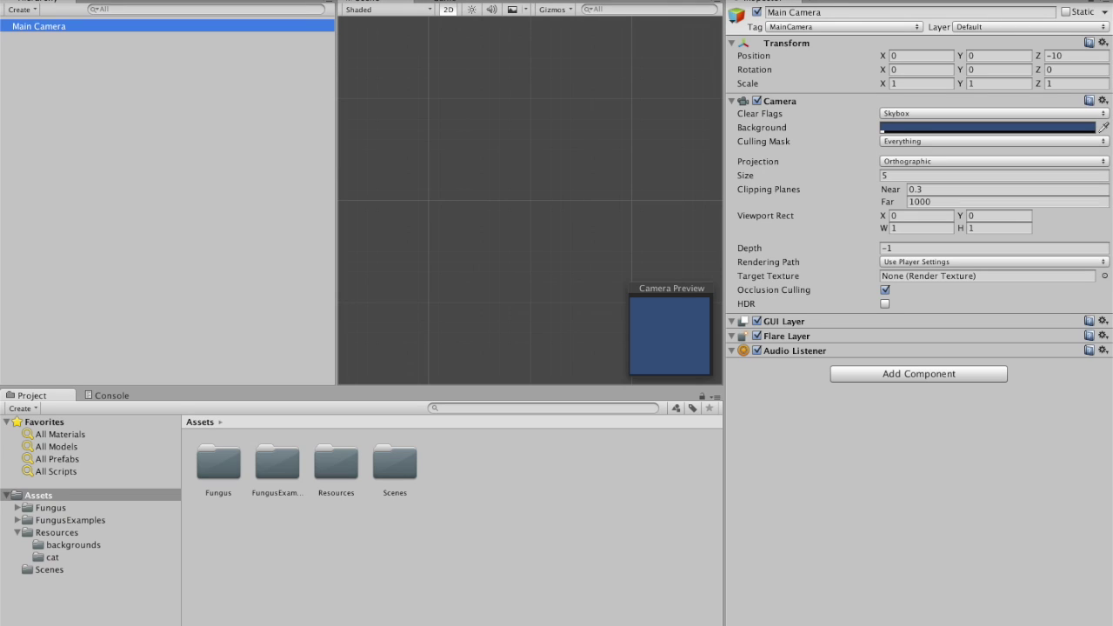
Create a Fungus View beside Main Camera with view size 1 and 4:3 and 2:1 aspect ratios
{"action": "left_click", "coordinate": [448, 0]}
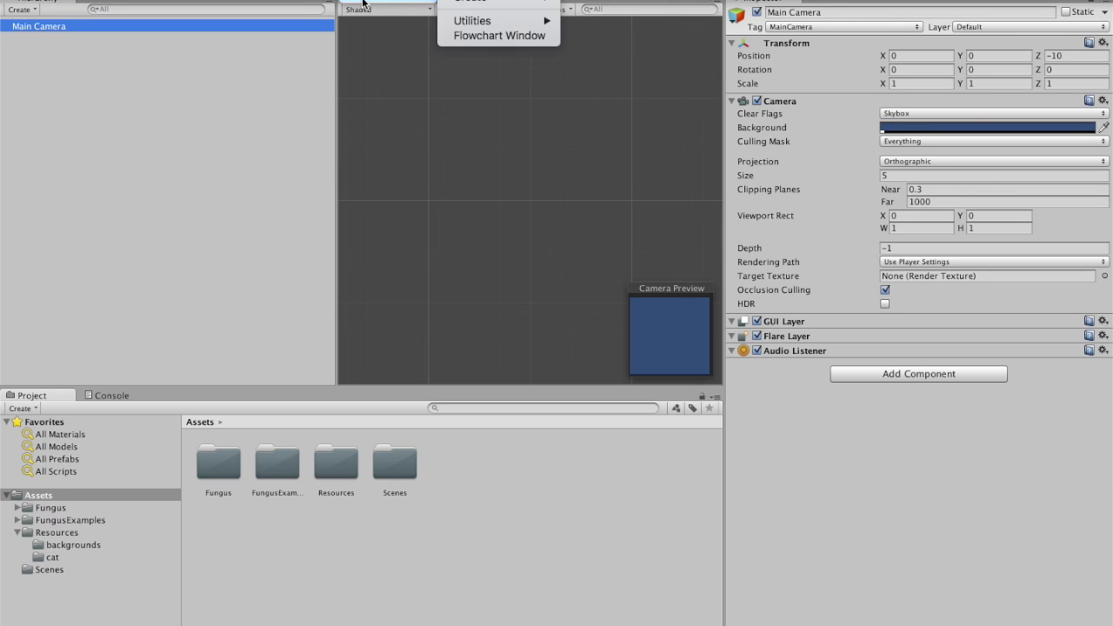
{"action": "mouse_move", "coordinate": [487, 3]}
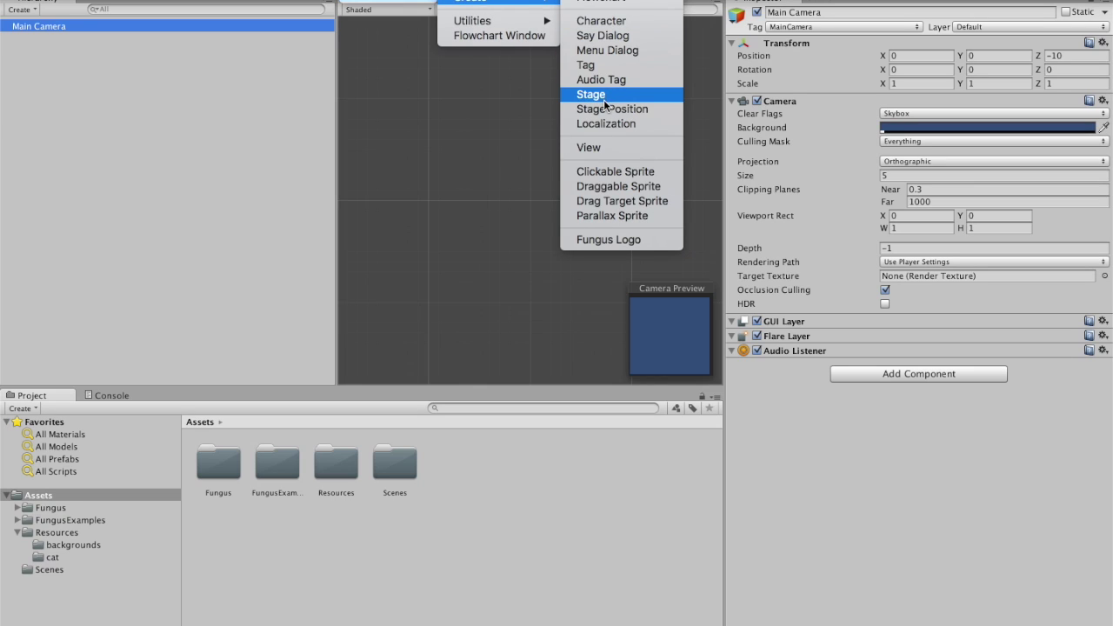
{"action": "left_click", "coordinate": [609, 147]}
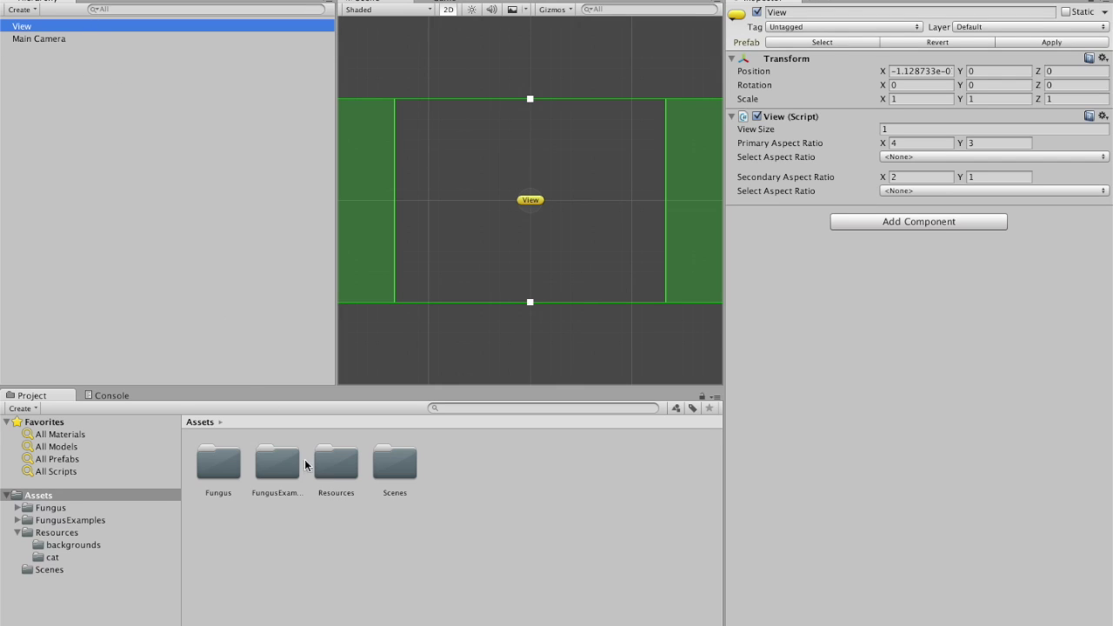
Drag the 800px-Crowd_of_Isolated_live_2012 concert photo from Resources/backgrounds into the scene
{"action": "double_click", "coordinate": [334, 474]}
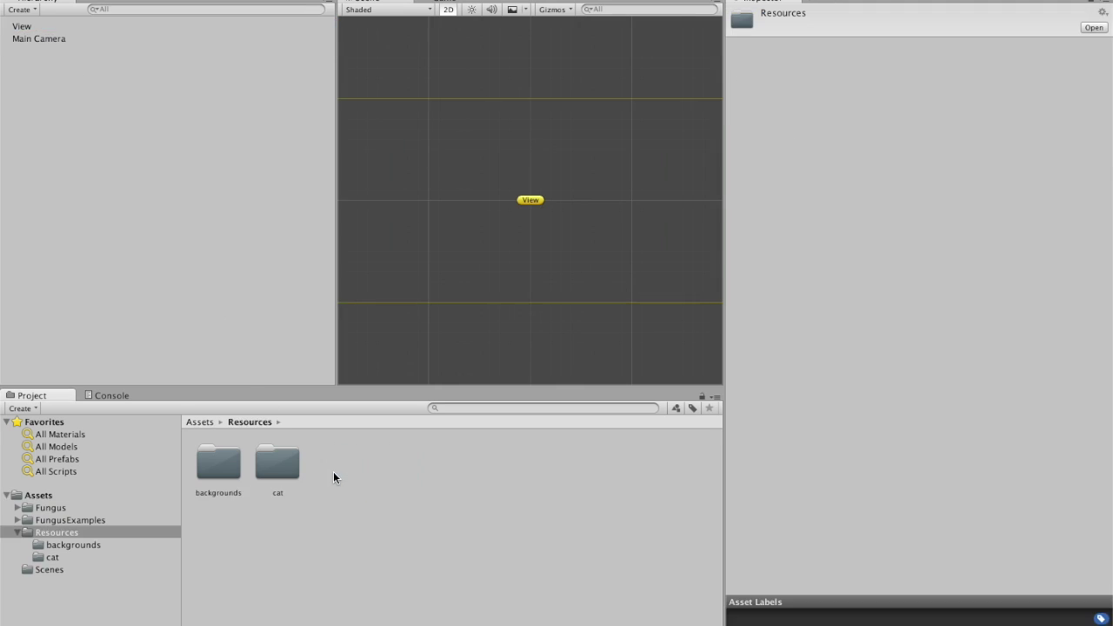
{"action": "double_click", "coordinate": [217, 463]}
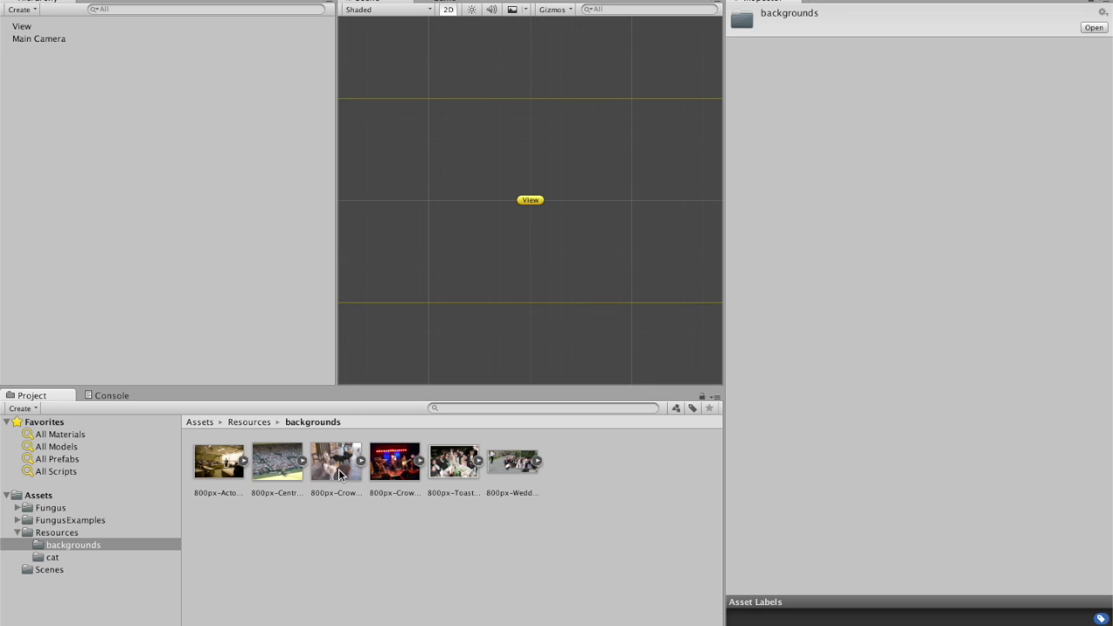
{"action": "left_click_drag", "start_coordinate": [393, 462], "coordinate": [486, 232]}
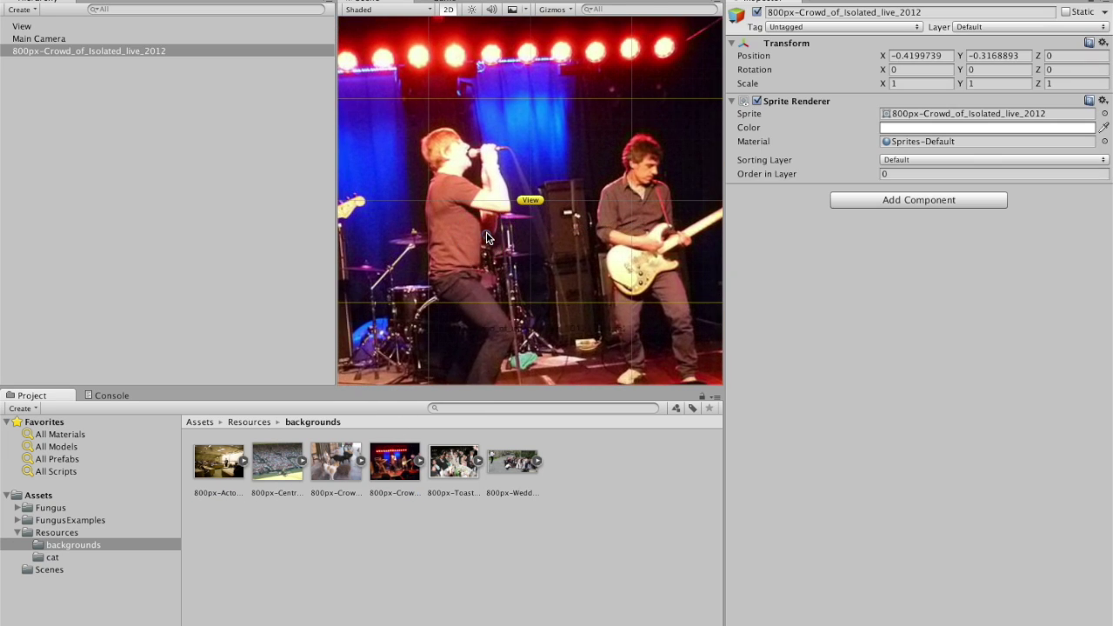
{"action": "scroll", "coordinate": [486, 231], "scroll_direction": "down", "scroll_amount": 5}
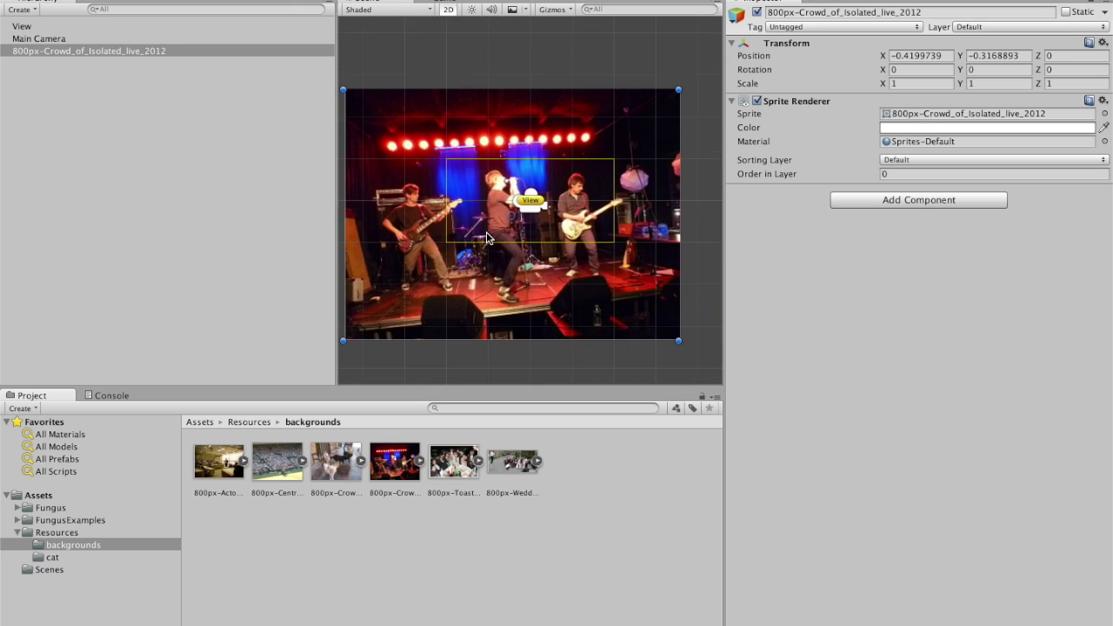
Scale the concert photo down to 0.509 by 0.339 to fit the View, checking it in the Game view
{"action": "left_click_drag", "start_coordinate": [345, 90], "coordinate": [443, 159]}
{"action": "left_click_drag", "start_coordinate": [679, 343], "coordinate": [611, 243]}
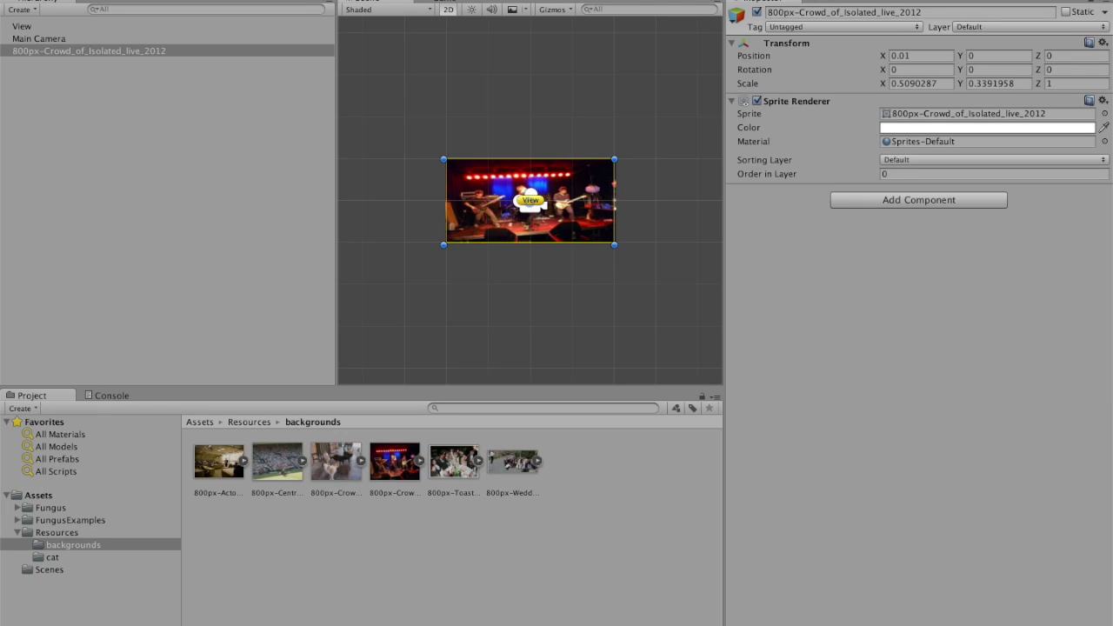
{"action": "left_click", "coordinate": [444, 1]}
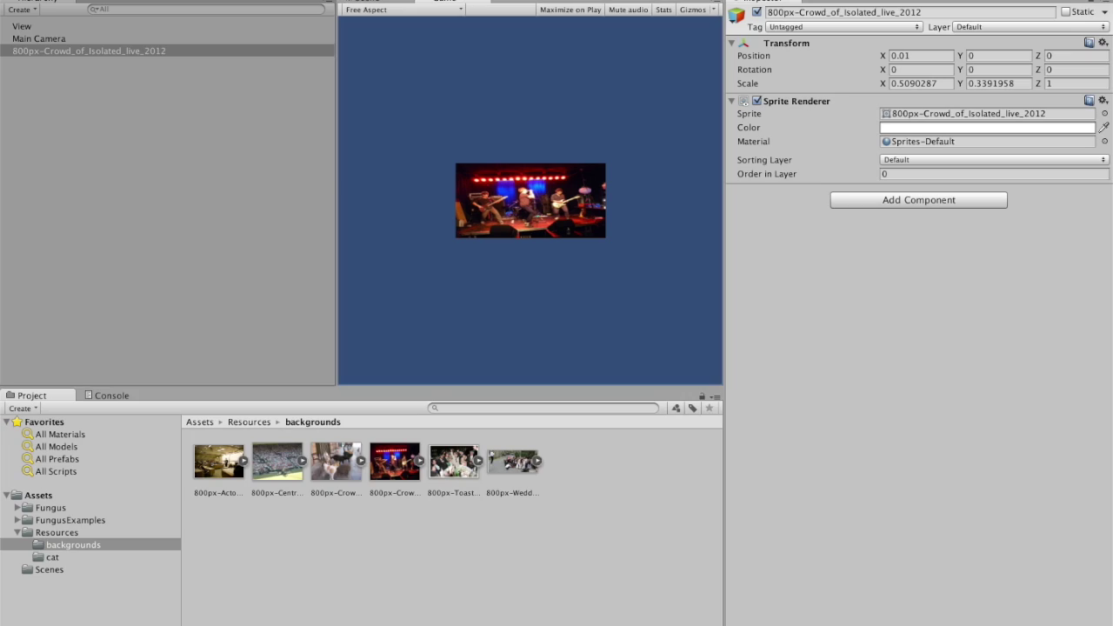
{"action": "left_click", "coordinate": [367, 1]}
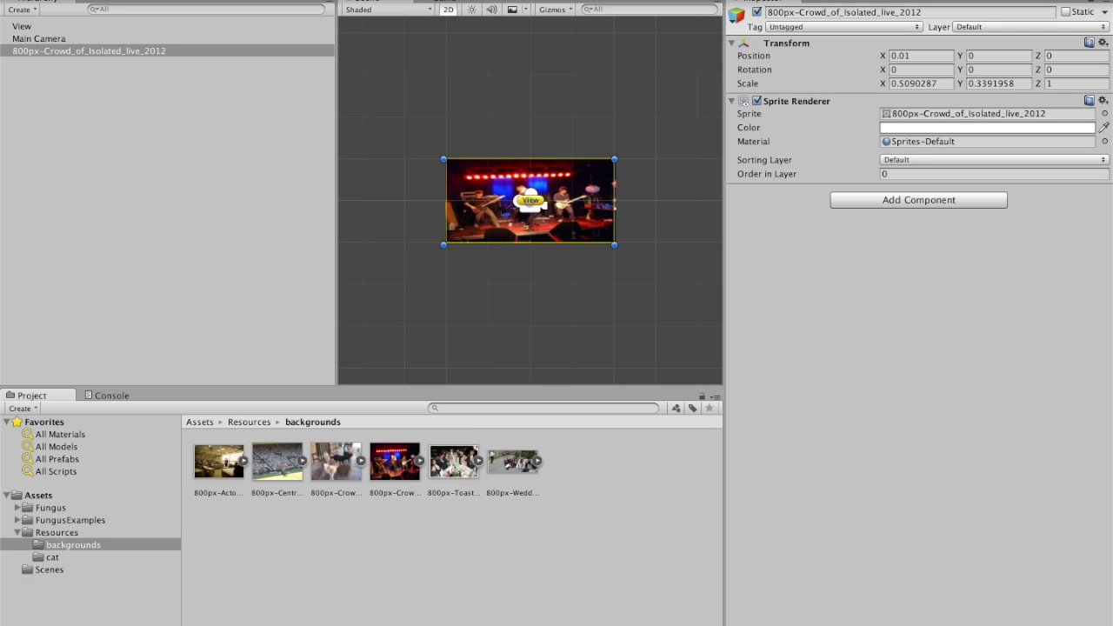
Create a Fungus Flowchart object in the scene
{"action": "left_click", "coordinate": [452, 0]}
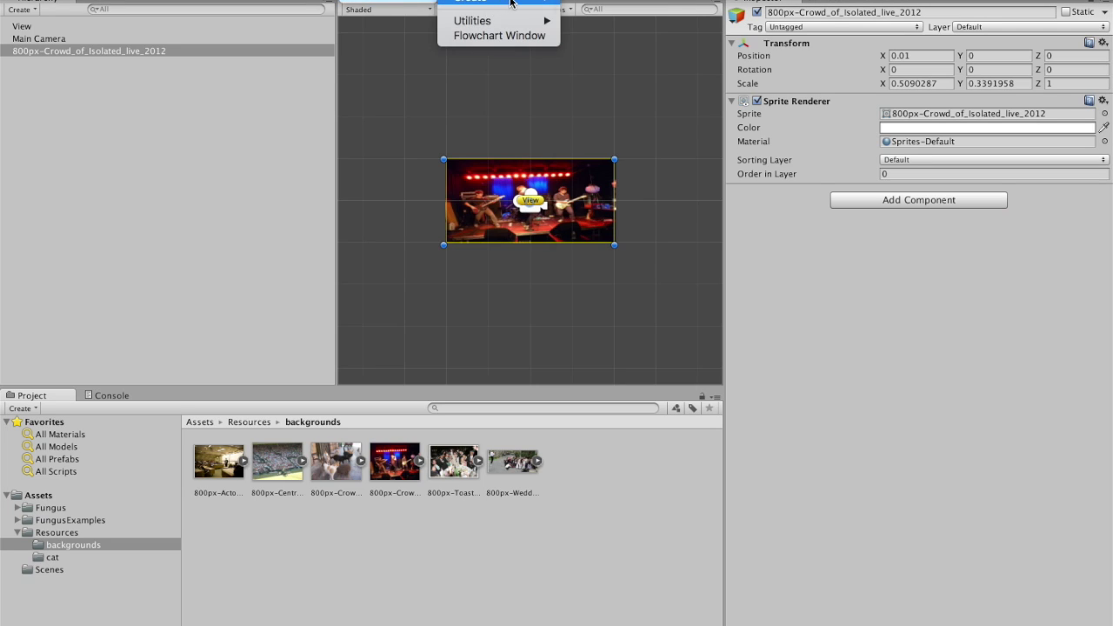
{"action": "mouse_move", "coordinate": [511, 2]}
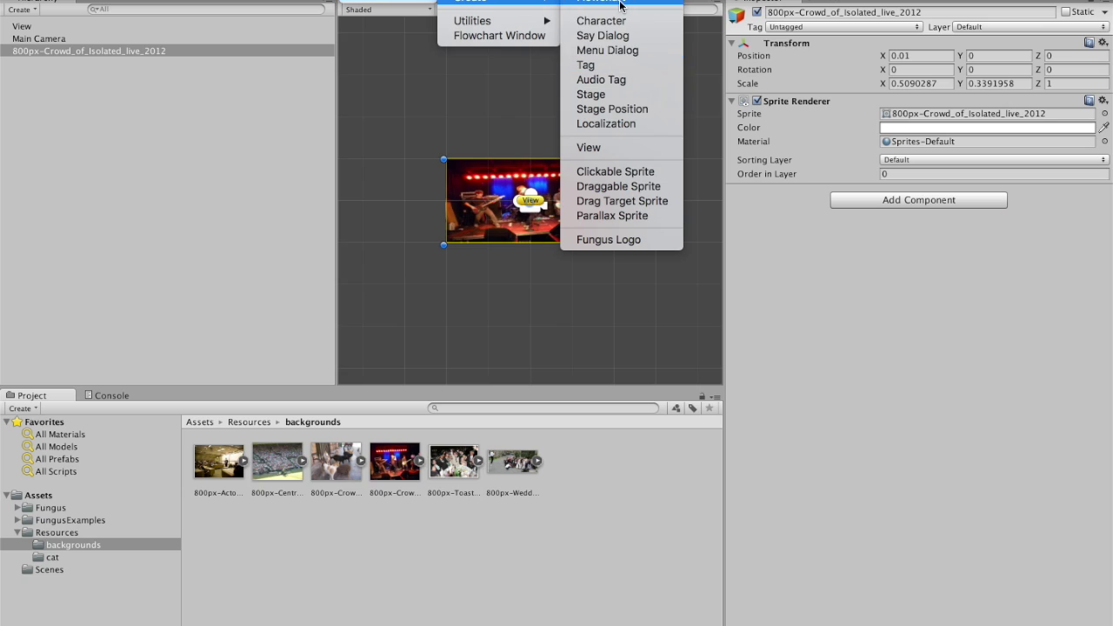
{"action": "left_click", "coordinate": [620, 2]}
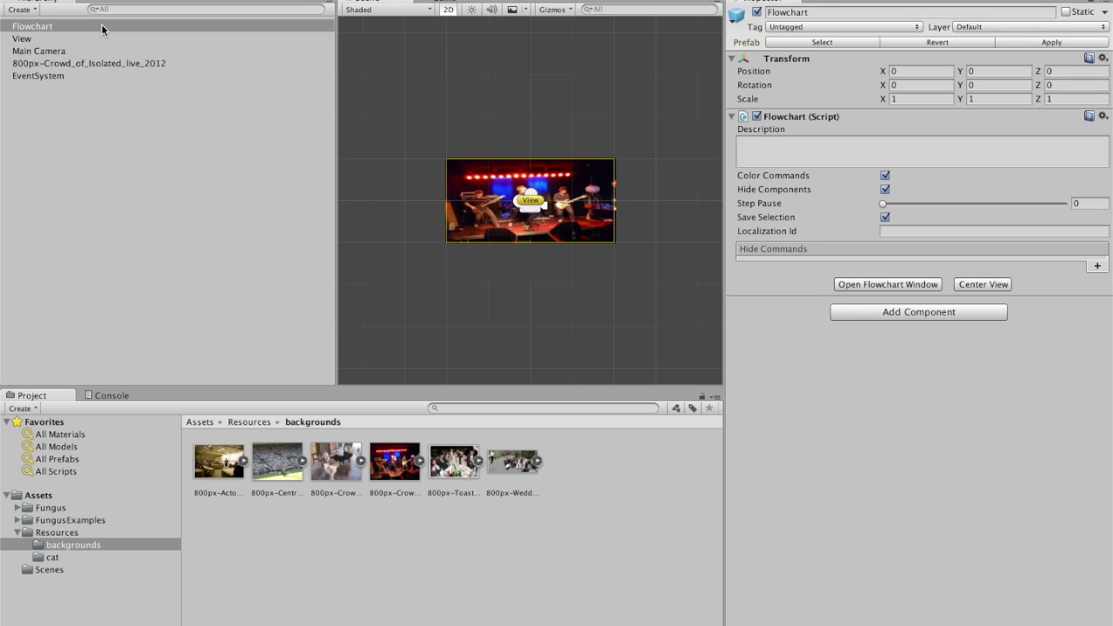
{"action": "scroll", "coordinate": [463, 184], "scroll_direction": "up", "scroll_amount": 10}
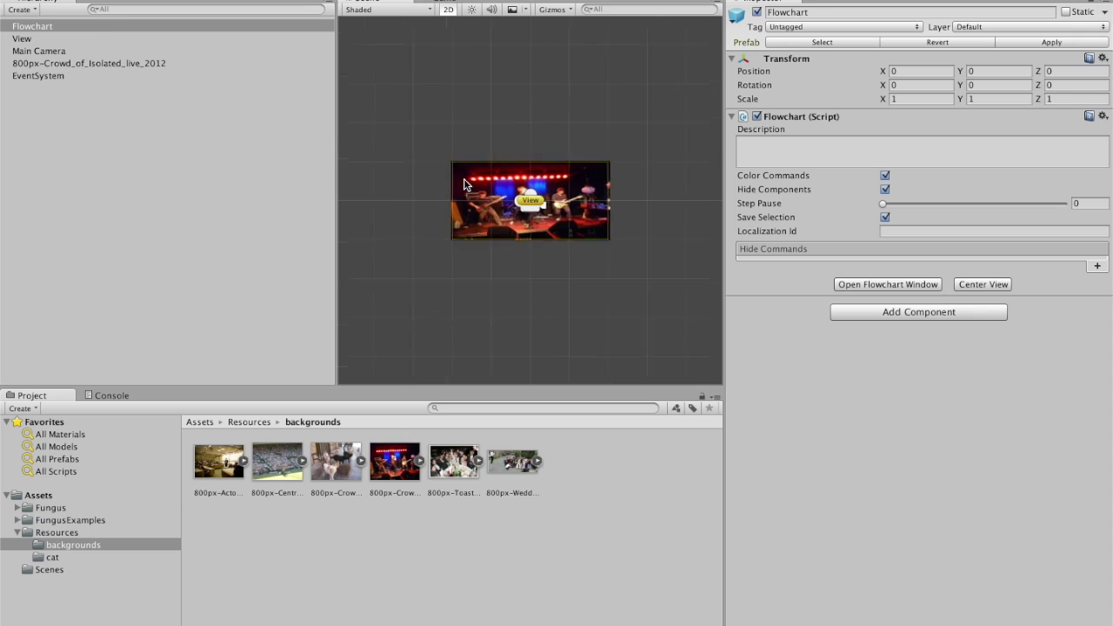
{"action": "scroll", "coordinate": [464, 178], "scroll_direction": "down", "scroll_amount": 2}
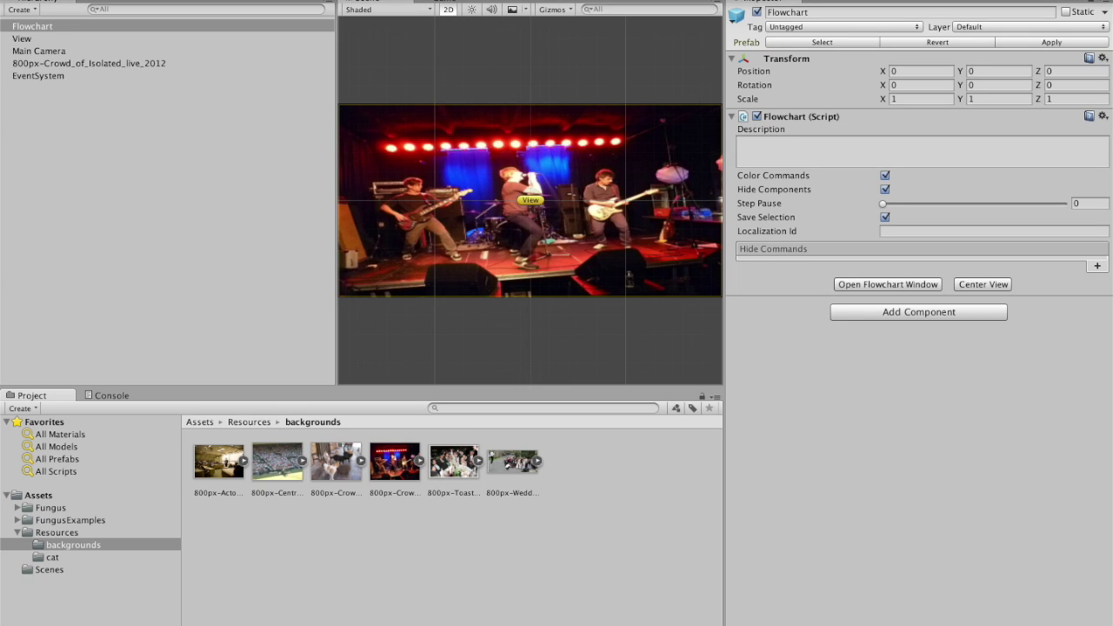
Open the Flowchart window, showing New Block under Game Started
{"action": "left_click", "coordinate": [274, 0]}
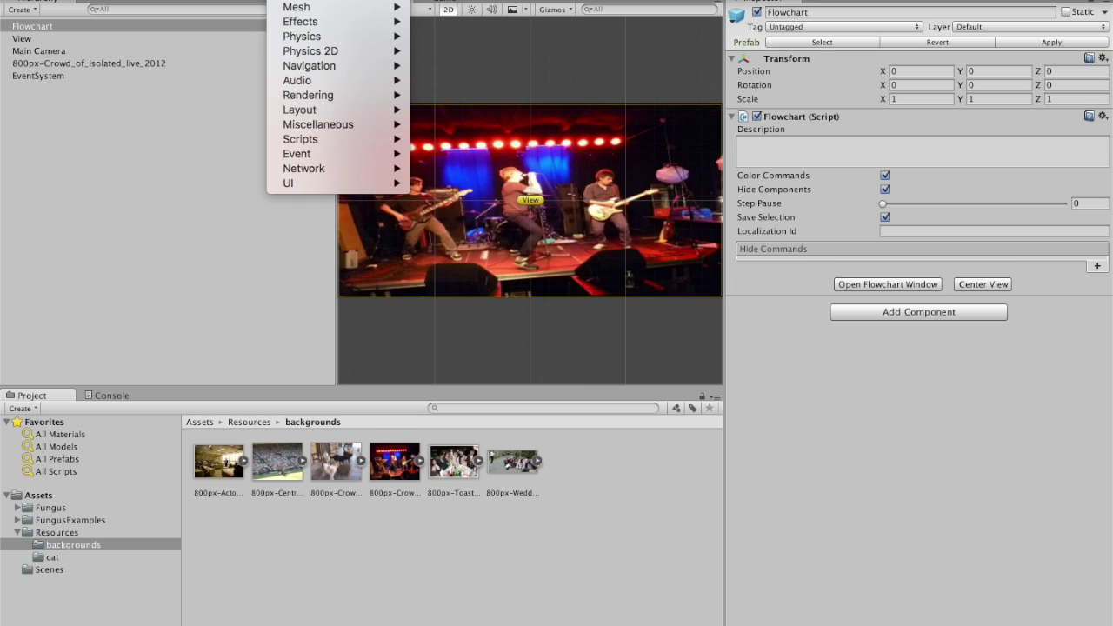
{"action": "left_click", "coordinate": [457, 0]}
{"action": "mouse_move", "coordinate": [489, 24]}
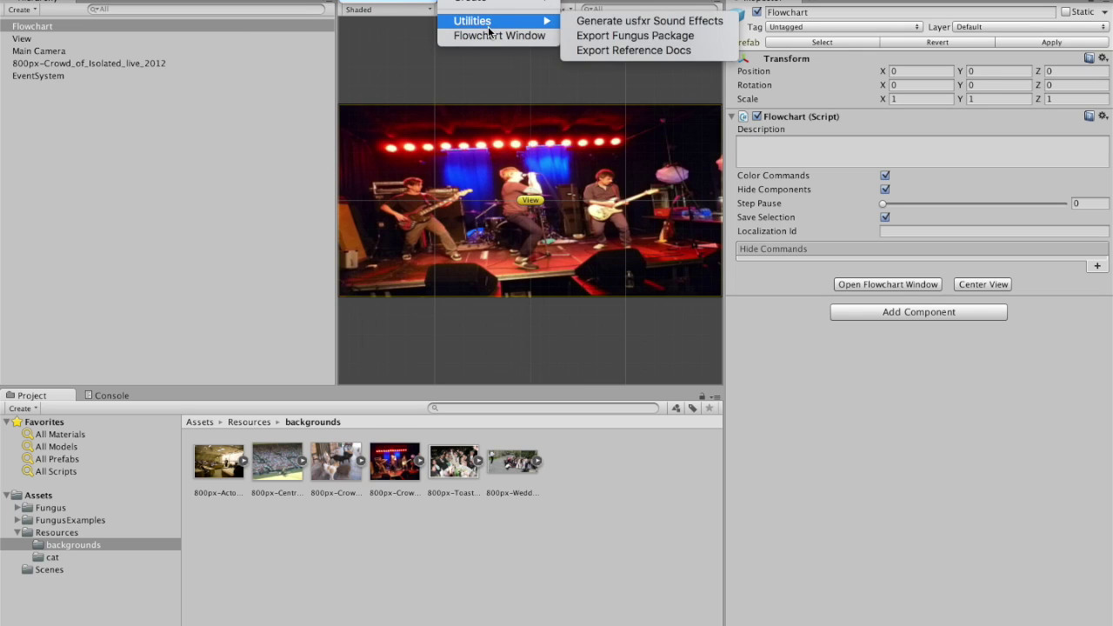
{"action": "left_click", "coordinate": [488, 35]}
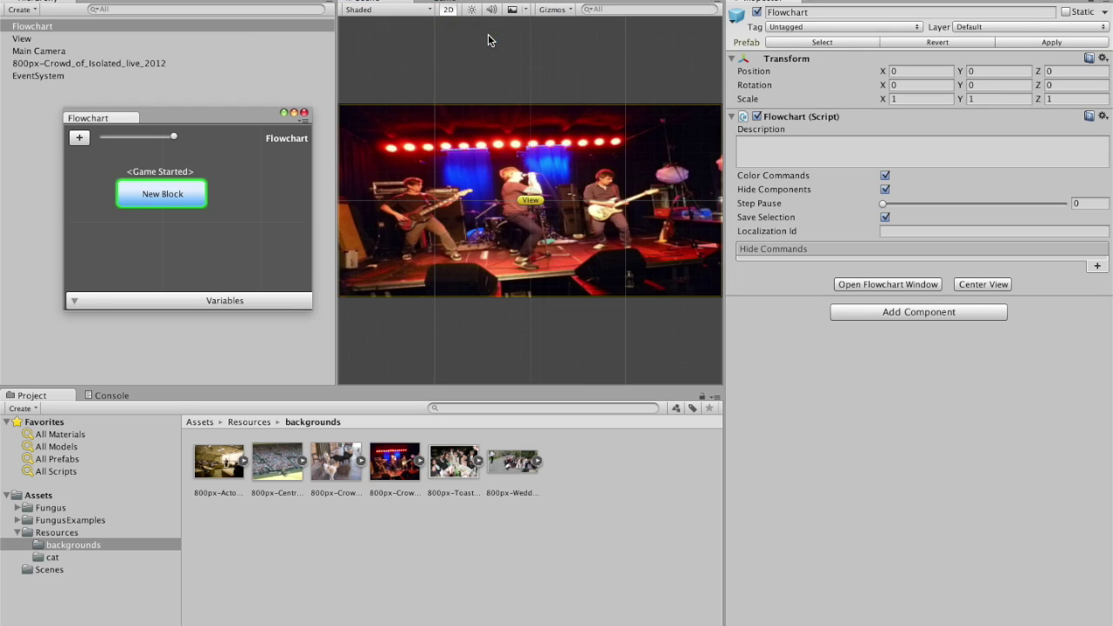
Dock the Flowchart window next to the Scene view, select New Block, and widen the panels
{"action": "left_click", "coordinate": [115, 123]}
{"action": "left_click_drag", "start_coordinate": [115, 122], "coordinate": [419, 53]}
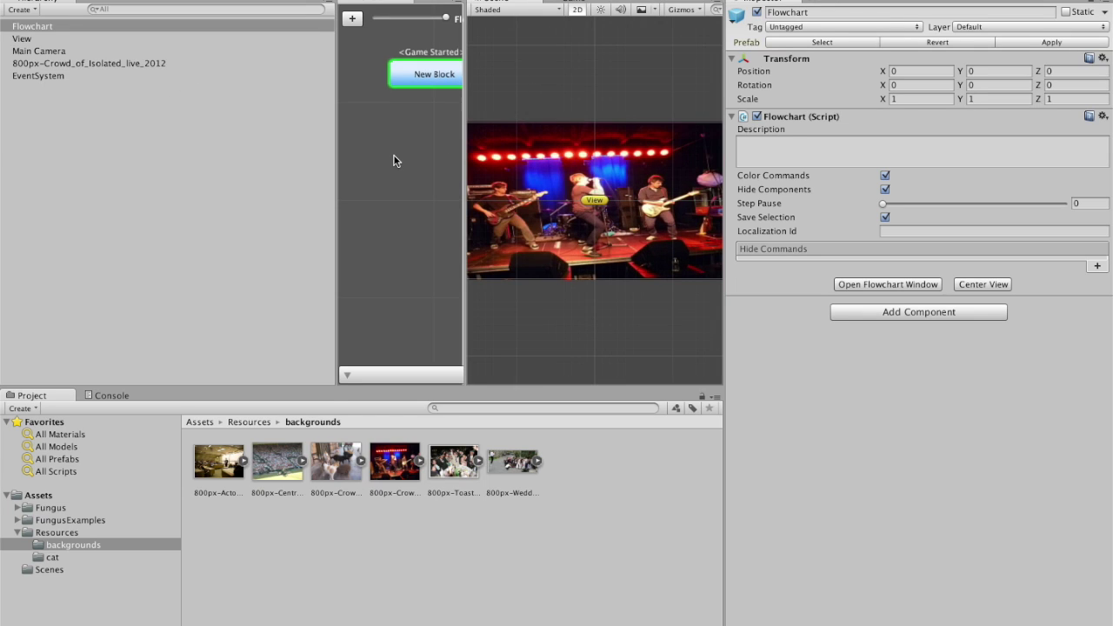
{"action": "left_click", "coordinate": [438, 82]}
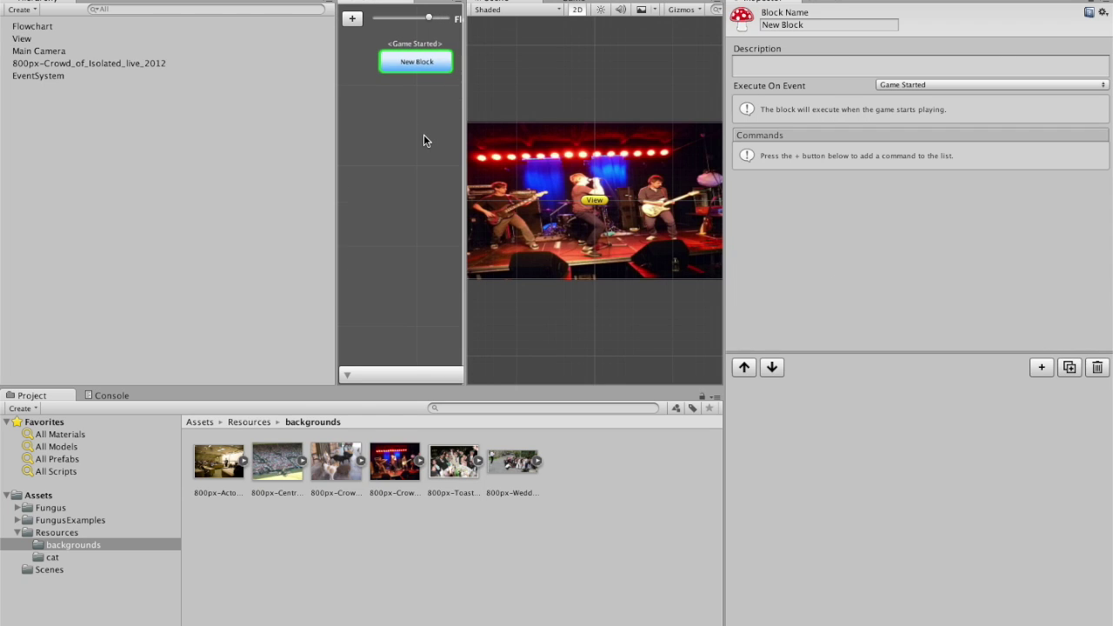
{"action": "left_click_drag", "start_coordinate": [461, 133], "coordinate": [539, 131]}
{"action": "left_click_drag", "start_coordinate": [726, 134], "coordinate": [872, 144]}
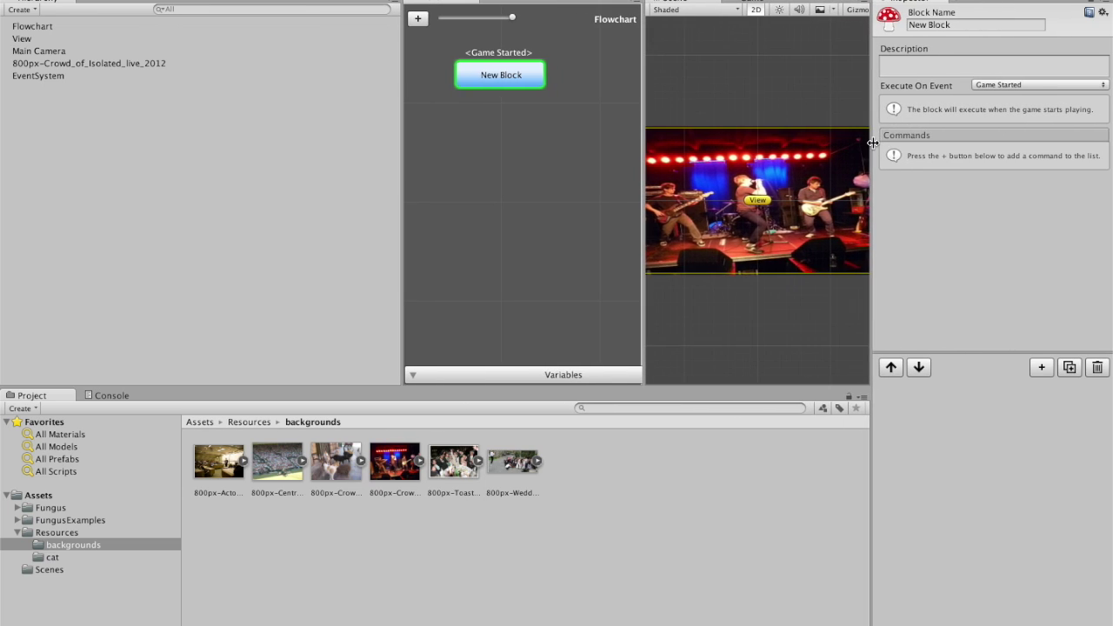
Add a Move To View command to New Block and set its Target View to the View object
{"action": "left_click", "coordinate": [1041, 368]}
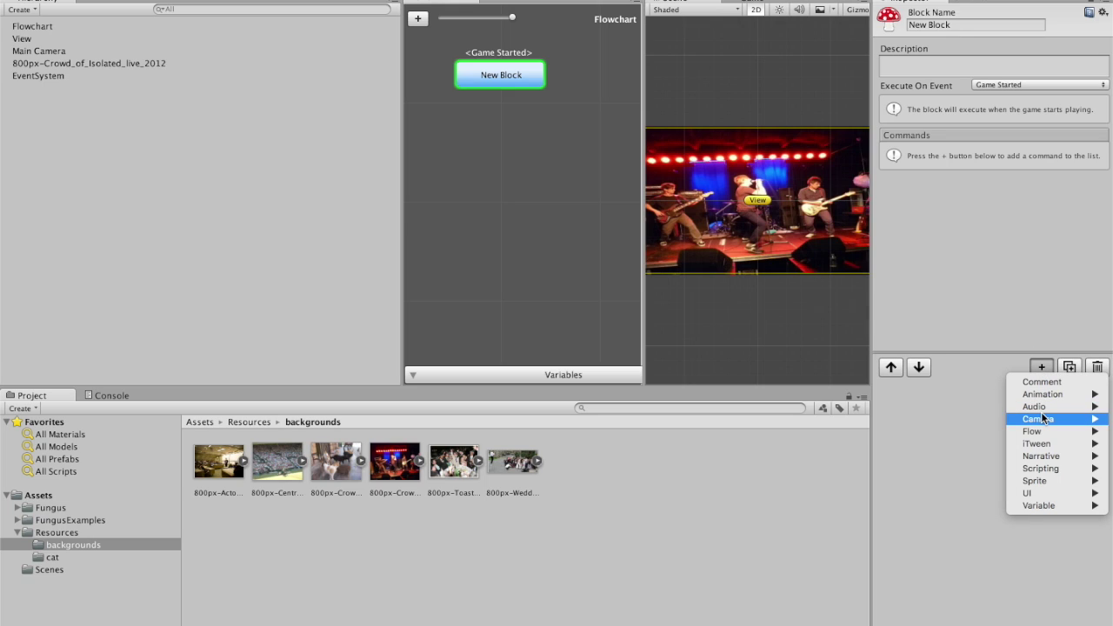
{"action": "mouse_move", "coordinate": [1043, 420]}
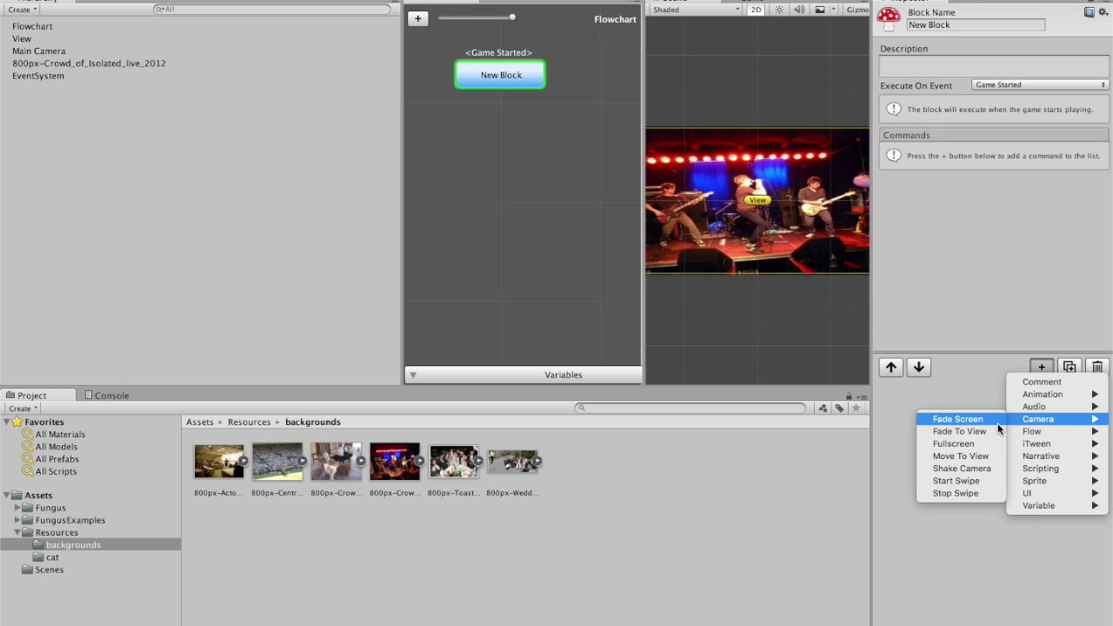
{"action": "left_click", "coordinate": [960, 456]}
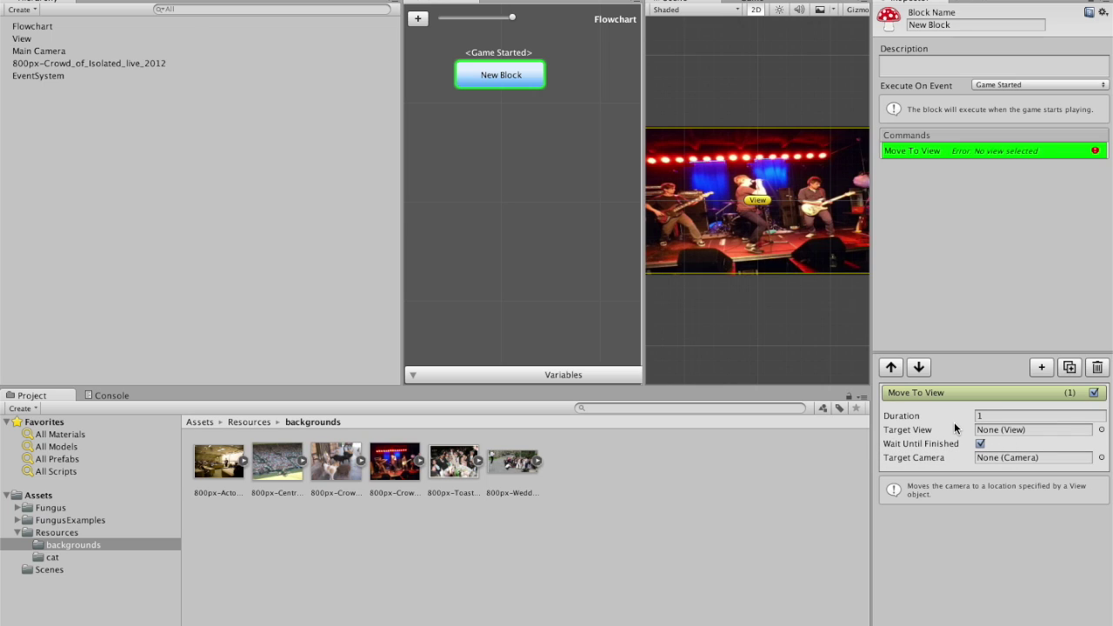
{"action": "left_click_drag", "start_coordinate": [23, 39], "coordinate": [1037, 430]}
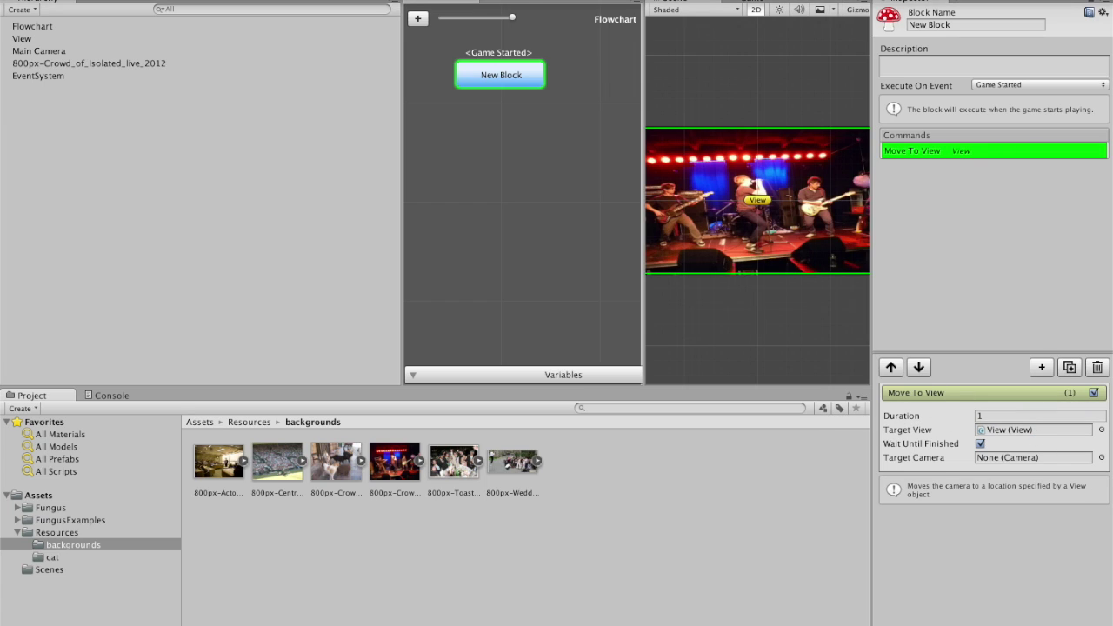
Playtest the camera move, trying Move To View duration 0 while in Play mode
{"action": "key", "text": "super+p"}
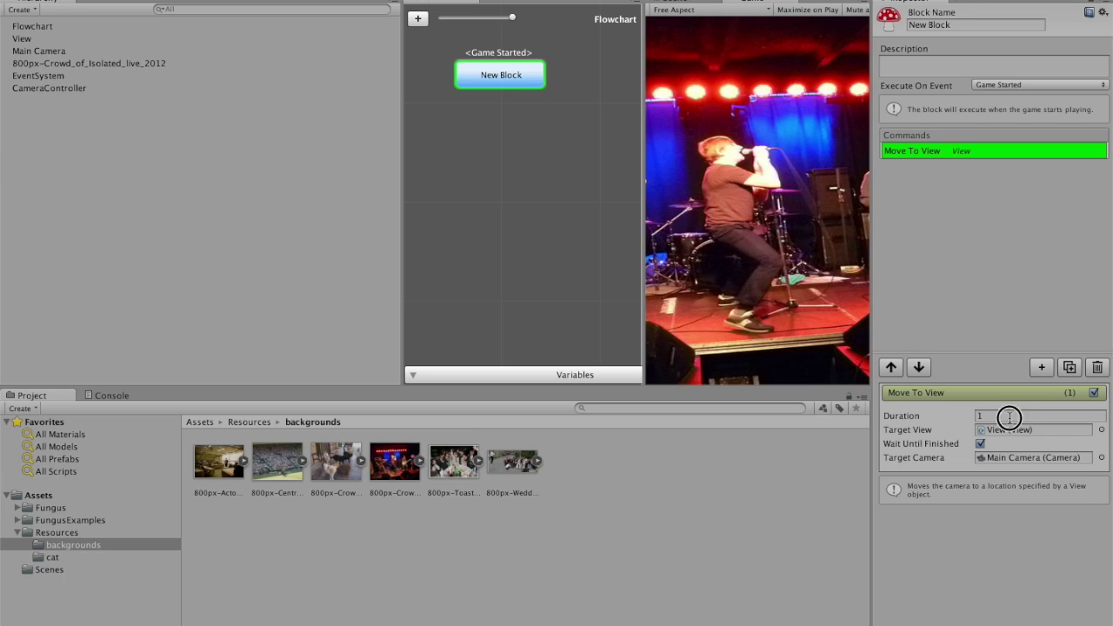
{"action": "left_click", "coordinate": [904, 416]}
{"action": "type", "text": "0"}
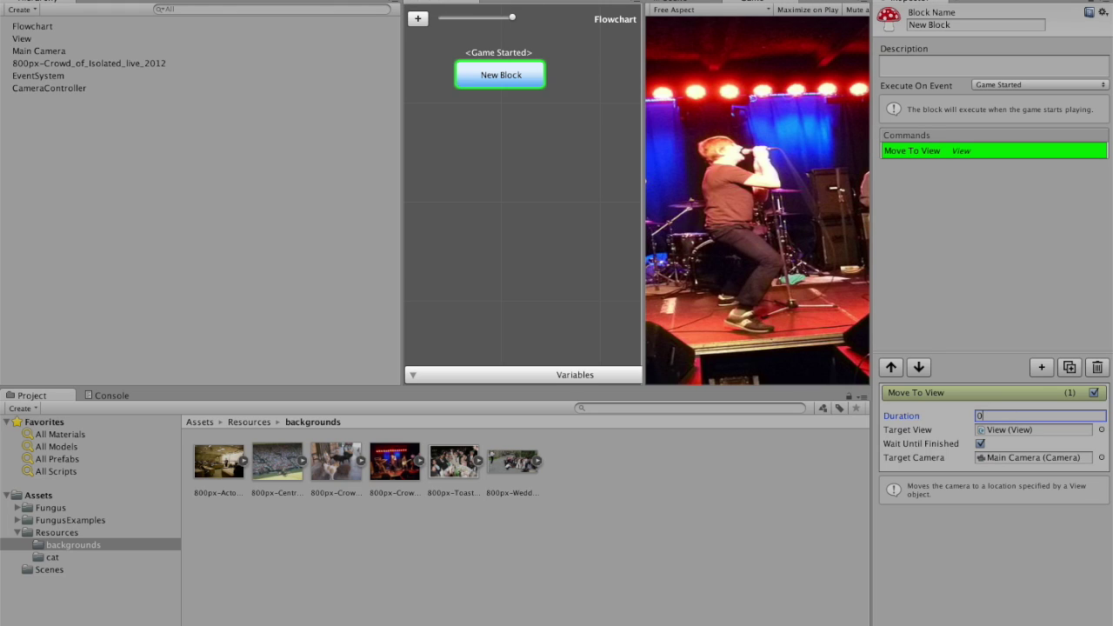
{"action": "key", "text": "super+p"}
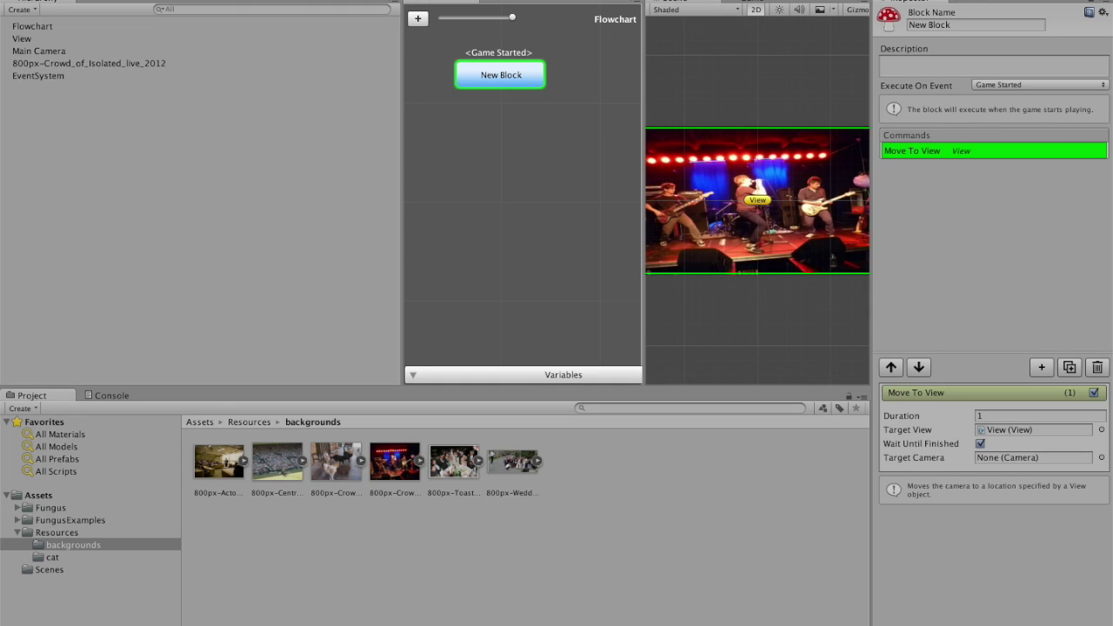
{"action": "key", "text": "super+p"}
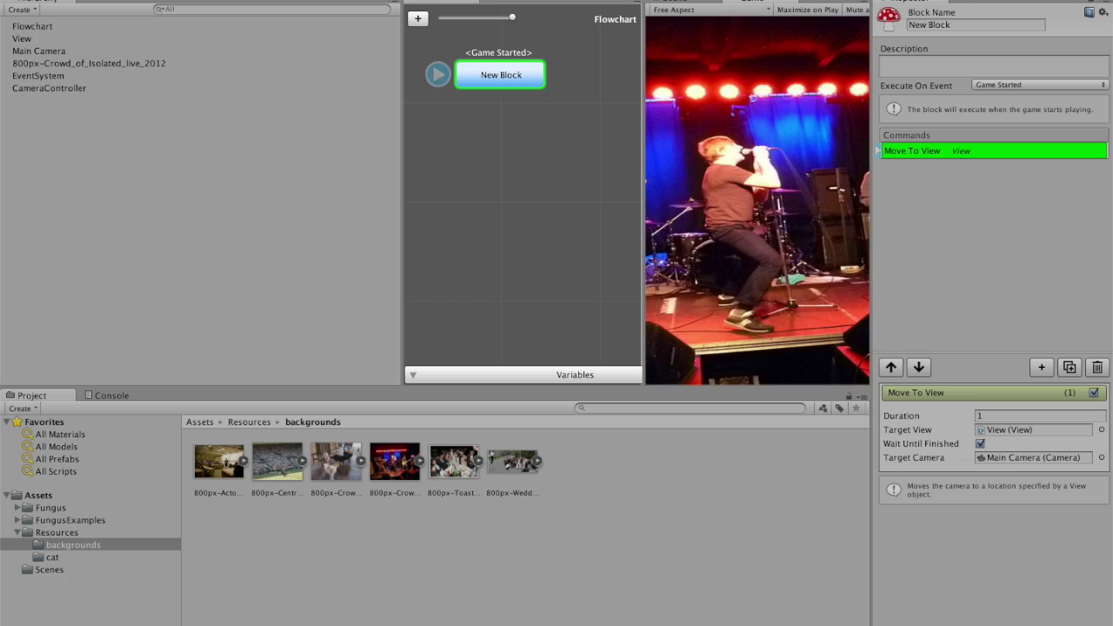
{"action": "key", "text": "super+p"}
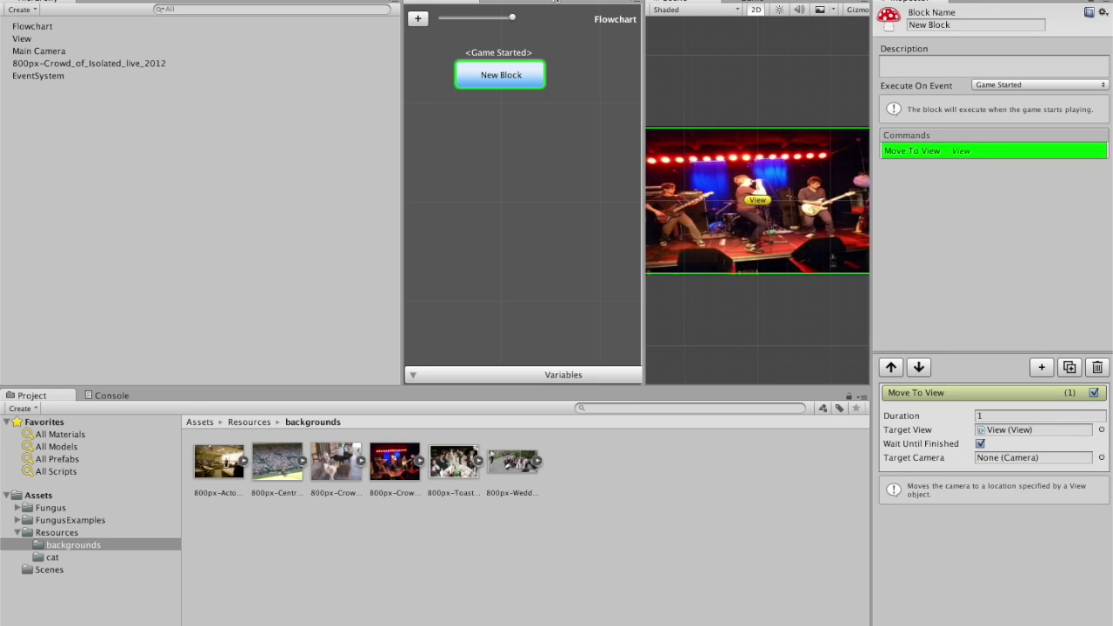
Re-enter duration 0 outside Play mode and playtest the instant camera snap to the View
{"action": "left_click", "coordinate": [991, 416]}
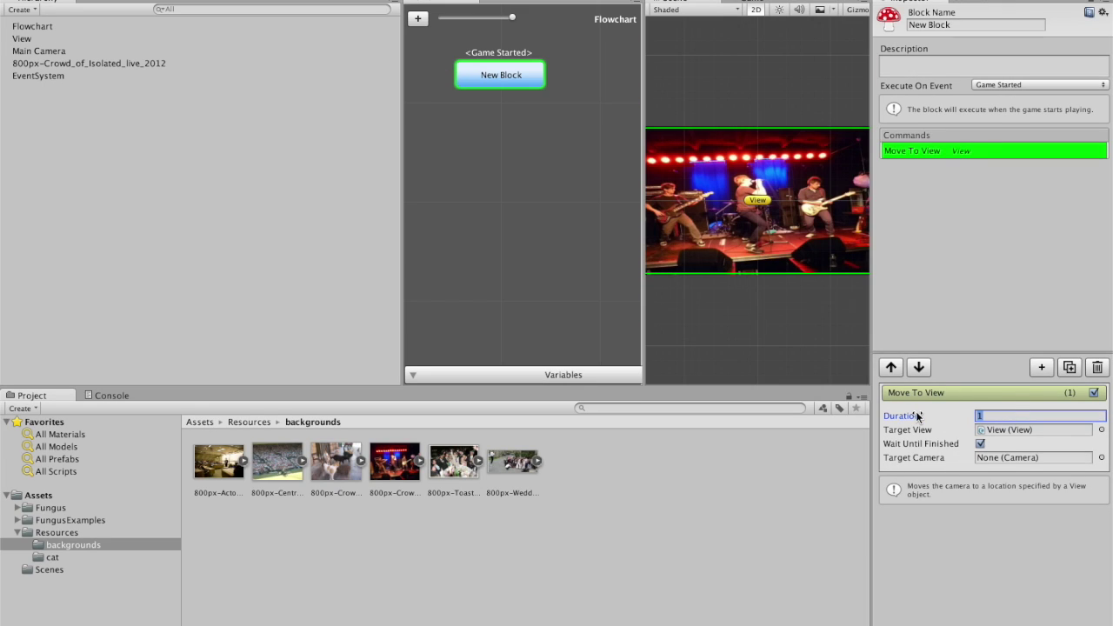
{"action": "type", "text": "0"}
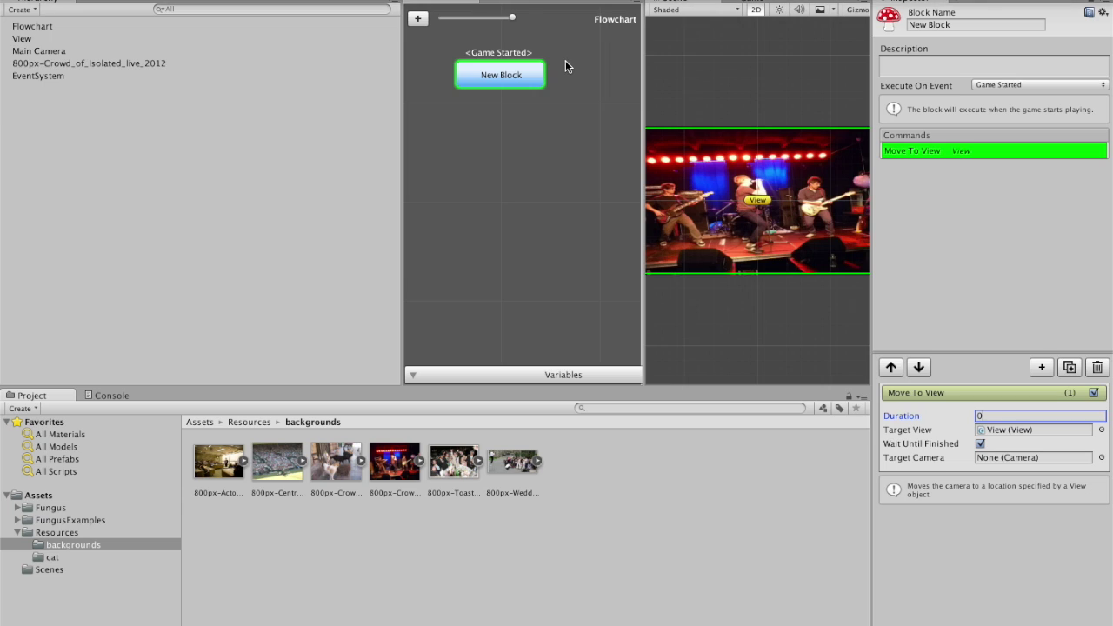
{"action": "key", "text": "super+p"}
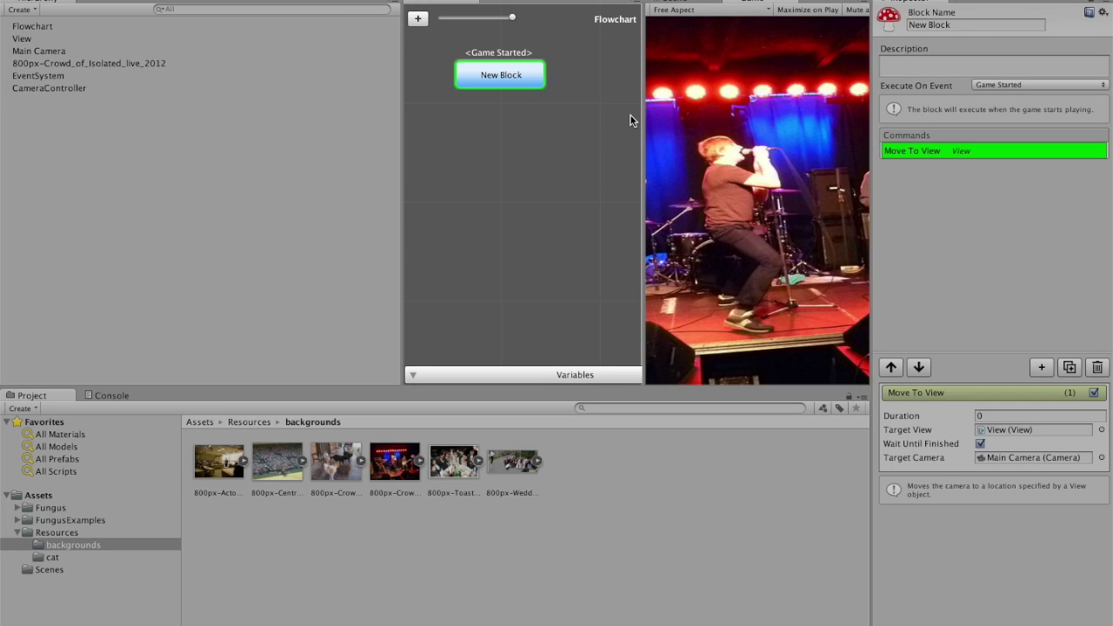
{"action": "left_click_drag", "start_coordinate": [642, 117], "coordinate": [537, 118]}
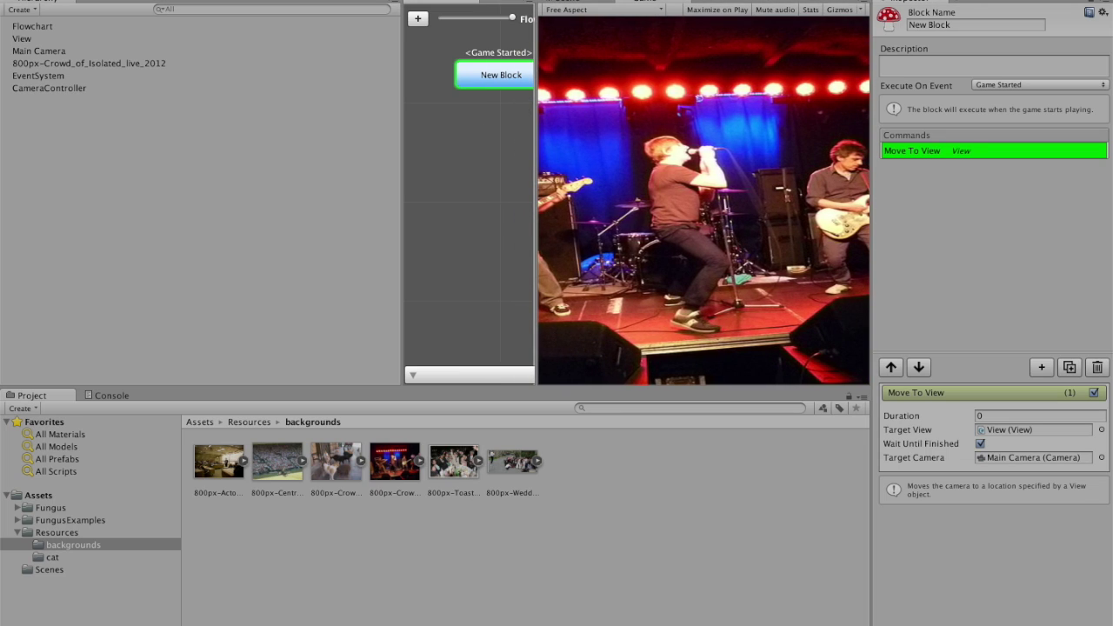
{"action": "key", "text": "ctrl+p"}
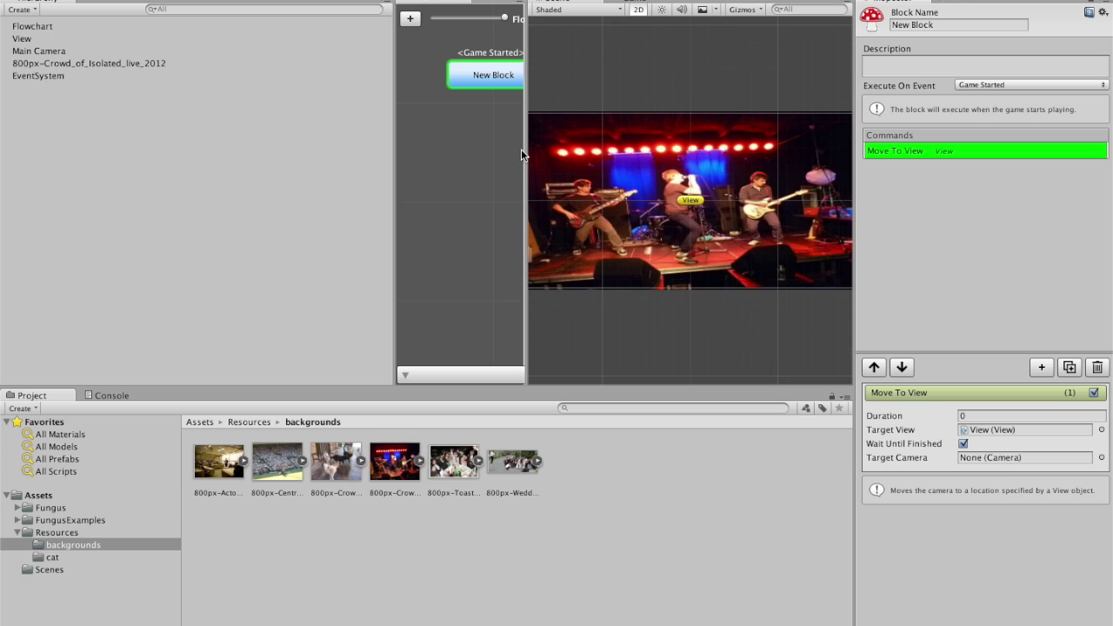
{"action": "left_click_drag", "start_coordinate": [524, 150], "coordinate": [557, 154]}
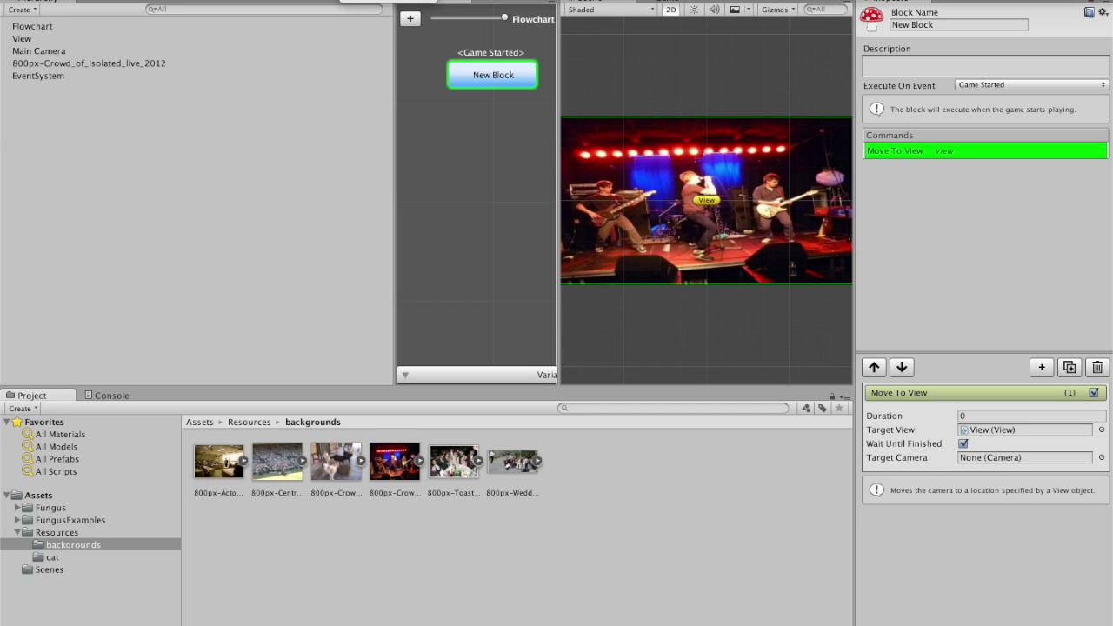
Add a Fungus Clickable Sprite showing the Mushroom sprite, then show the cat images folder
{"action": "mouse_move", "coordinate": [400, 1]}
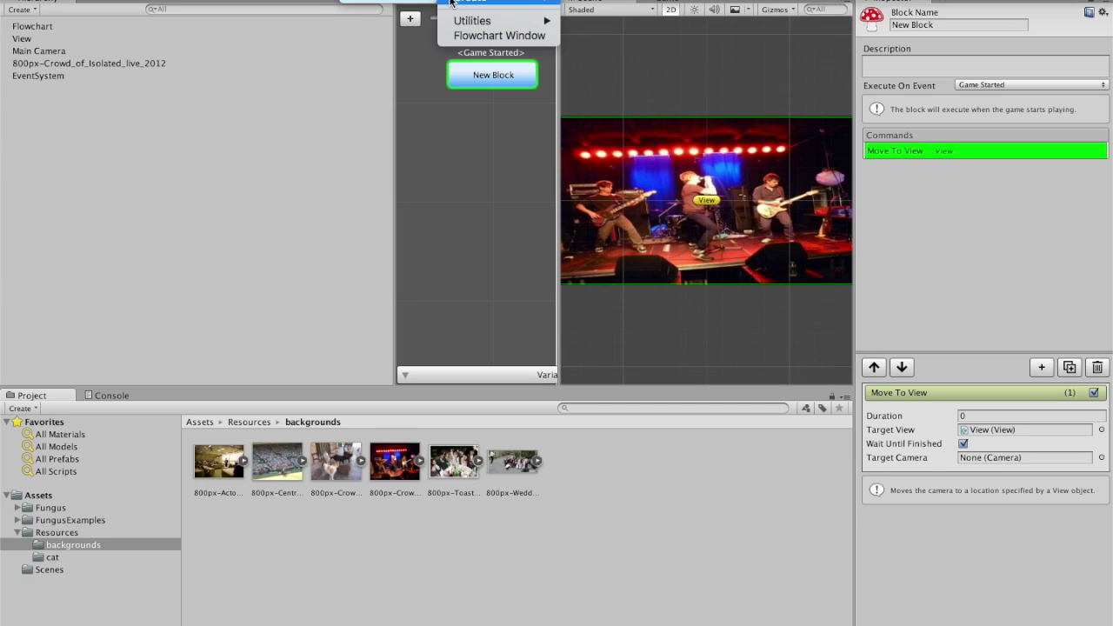
{"action": "mouse_move", "coordinate": [453, 2]}
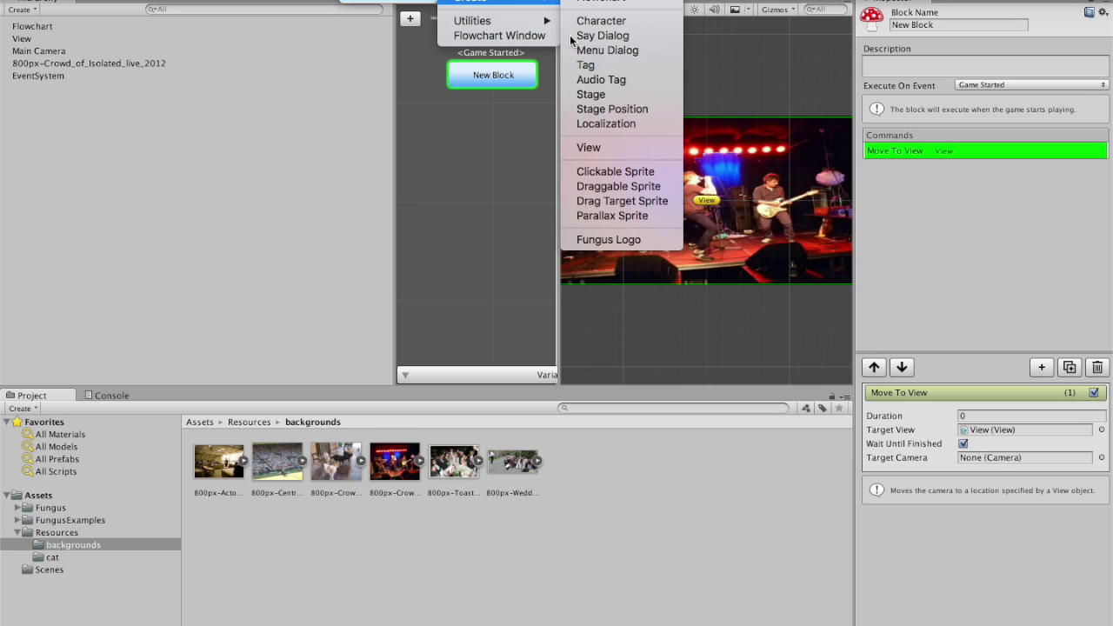
{"action": "left_click", "coordinate": [602, 173]}
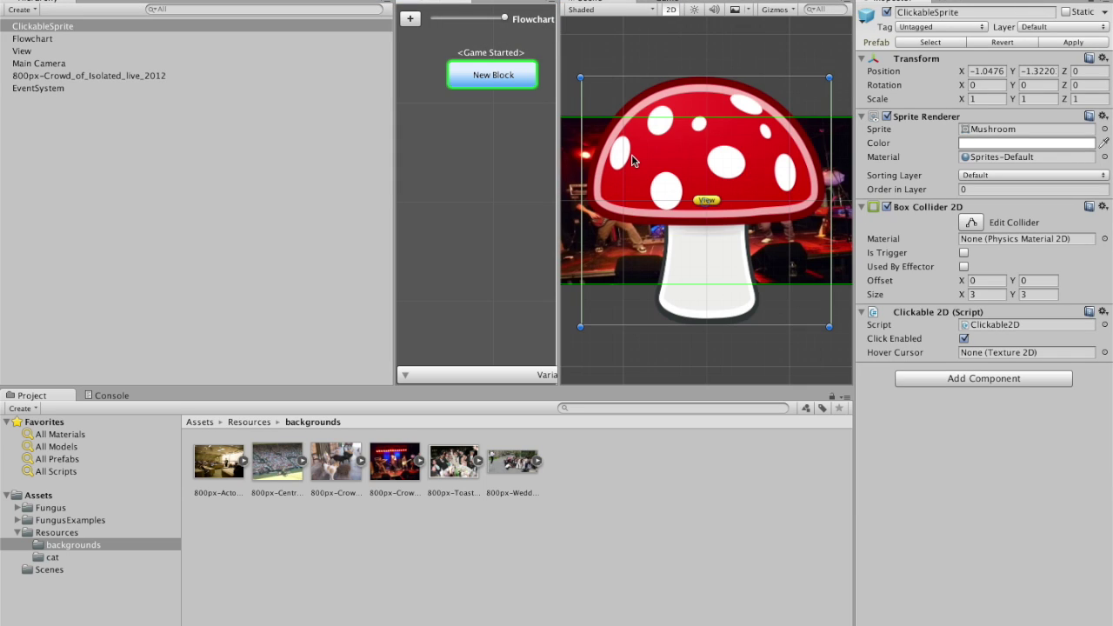
{"action": "left_click", "coordinate": [54, 558]}
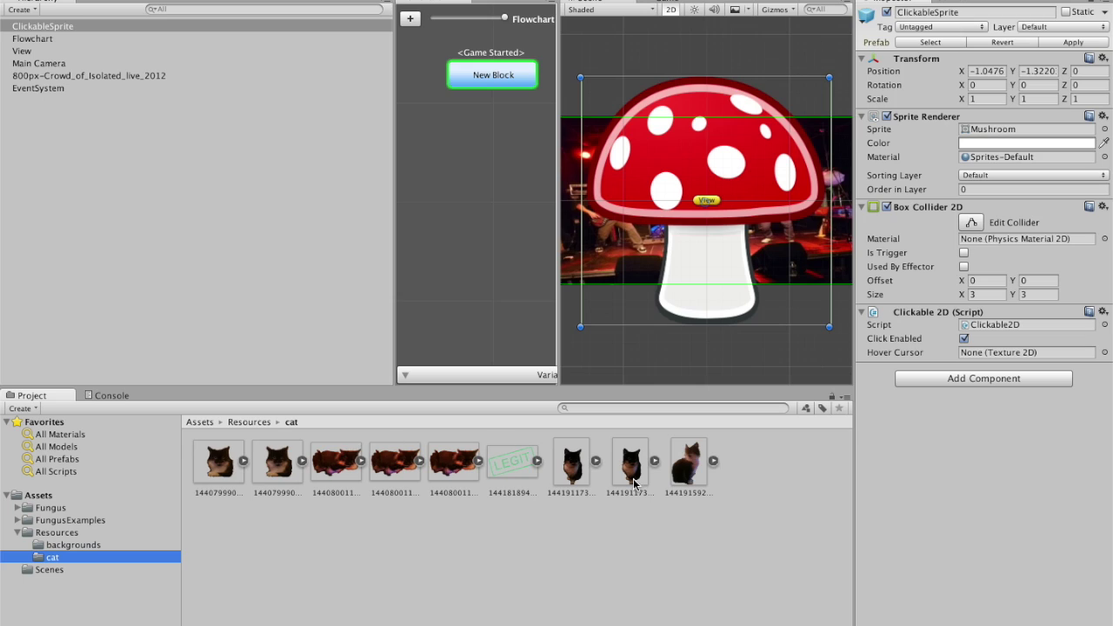
{"action": "left_click", "coordinate": [581, 470]}
{"action": "left_click_drag", "start_coordinate": [582, 470], "coordinate": [988, 182]}
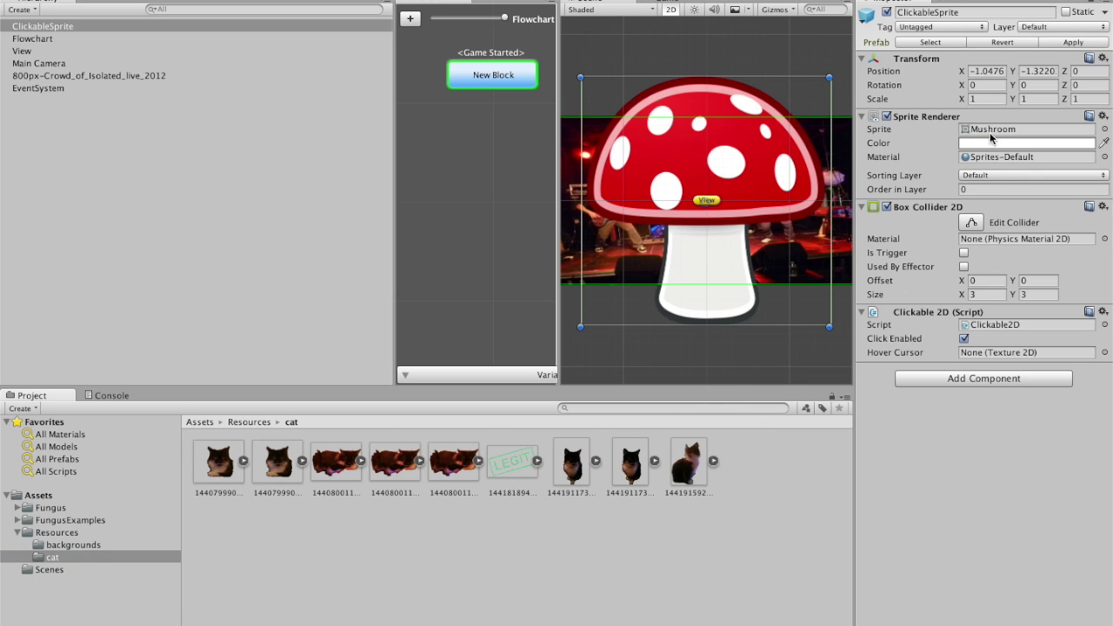
{"action": "left_click_drag", "start_coordinate": [581, 476], "coordinate": [1007, 130]}
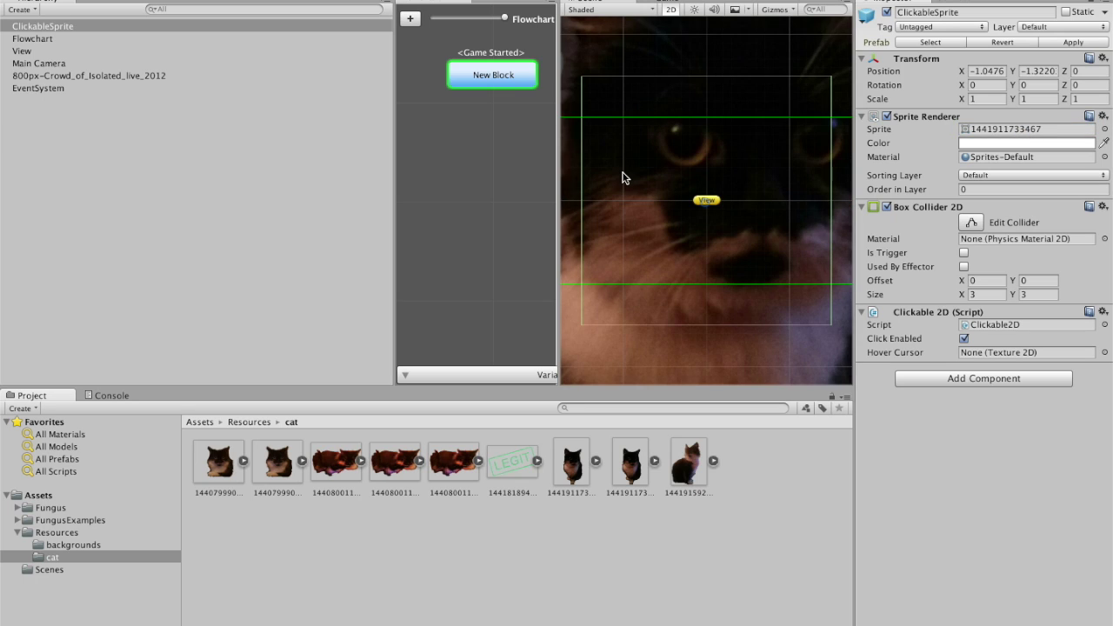
Shrink the cat to 0.06671 by 0.04495 and move it upper left to -0.889, 0.306
{"action": "scroll", "coordinate": [623, 178], "scroll_direction": "down", "scroll_amount": 10}
{"action": "scroll", "coordinate": [622, 177], "scroll_direction": "down", "scroll_amount": 3}
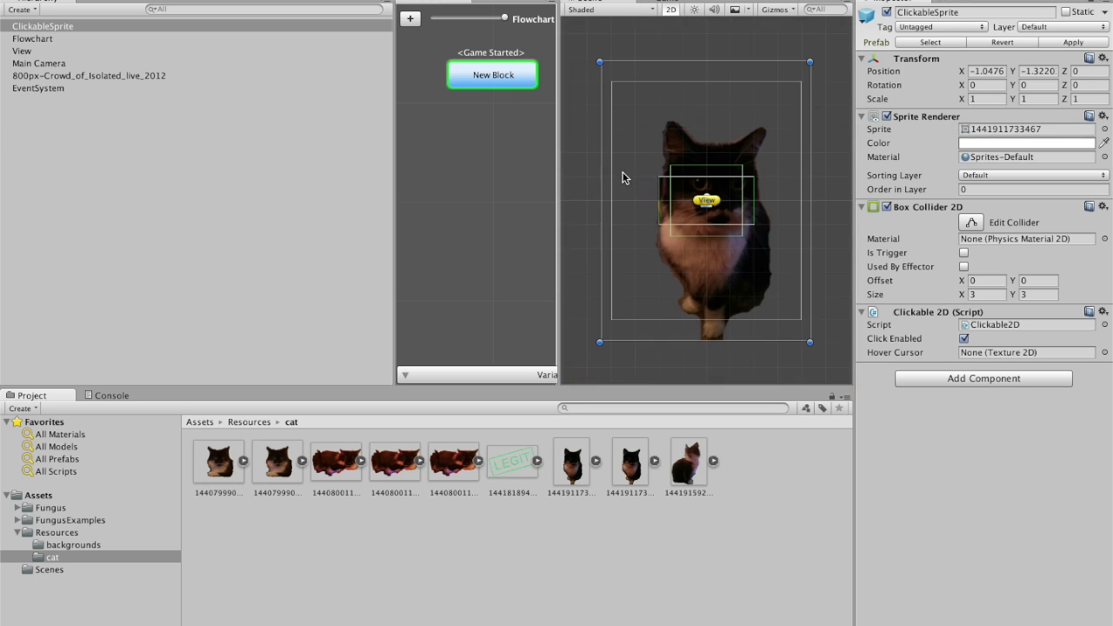
{"action": "left_click_drag", "start_coordinate": [595, 59], "coordinate": [722, 217]}
{"action": "scroll", "coordinate": [793, 254], "scroll_direction": "up", "scroll_amount": 3}
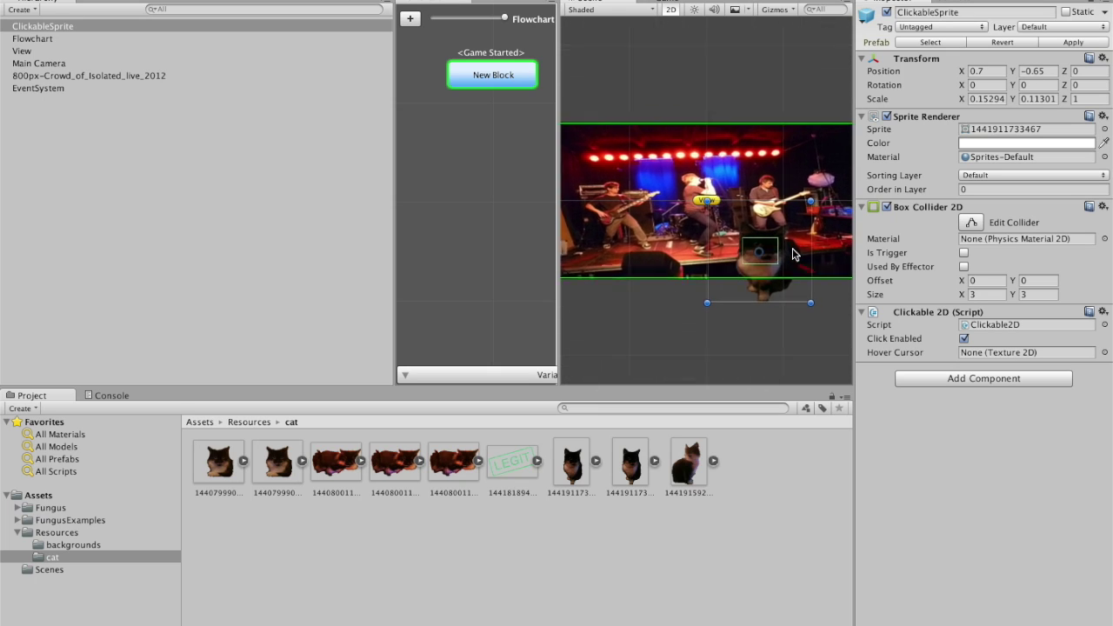
{"action": "scroll", "coordinate": [793, 252], "scroll_direction": "up", "scroll_amount": 2}
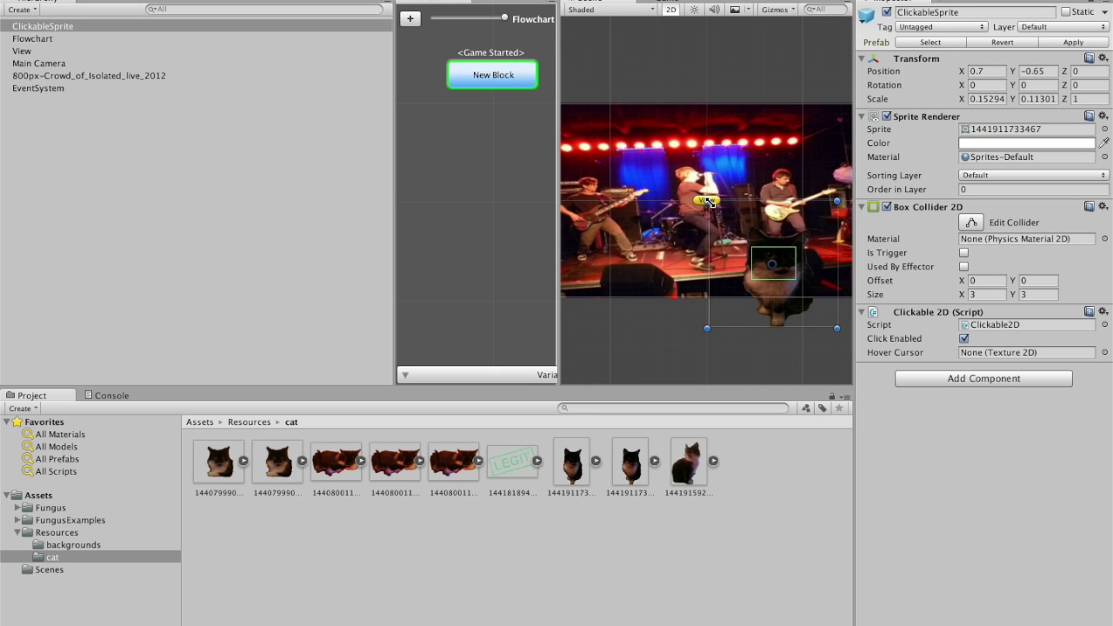
{"action": "left_click_drag", "start_coordinate": [708, 201], "coordinate": [787, 284]}
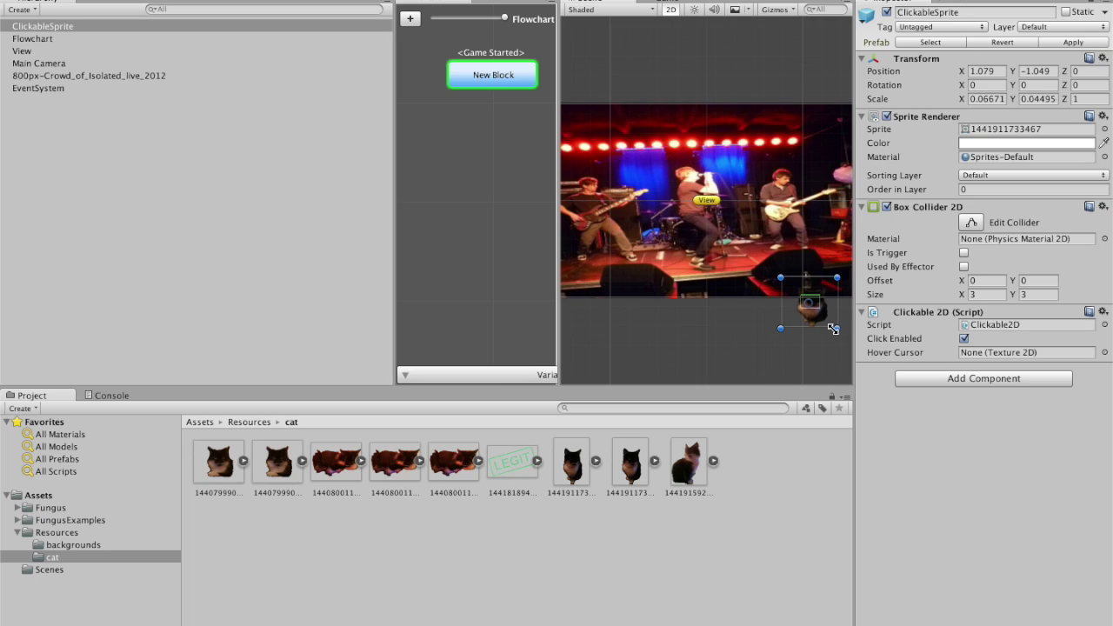
{"action": "left_click_drag", "start_coordinate": [817, 310], "coordinate": [623, 182]}
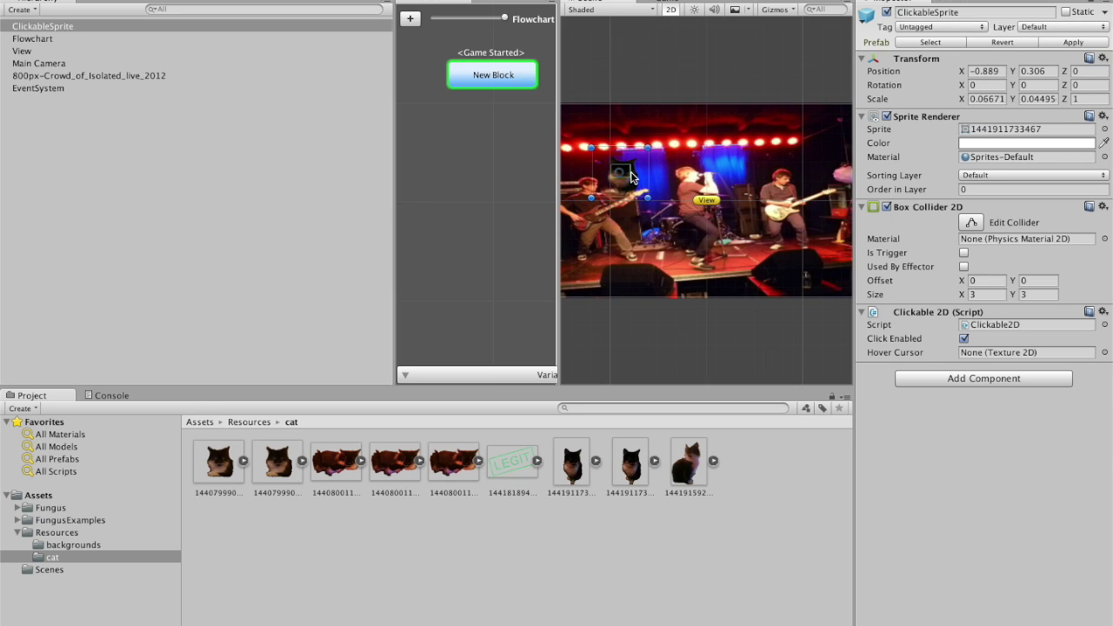
{"action": "scroll", "coordinate": [654, 189], "scroll_direction": "up", "scroll_amount": 6}
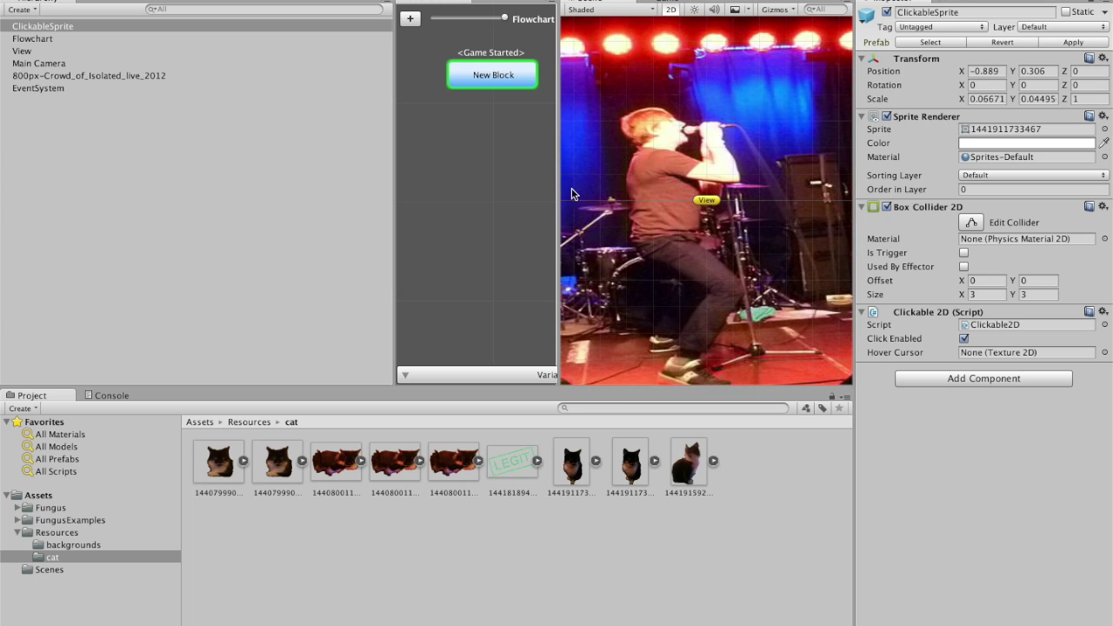
Shrink the cat to 0.03765 by 0.03254 and perch it on the amplifier at -1.027, 0.278
{"action": "left_click", "coordinate": [655, 219]}
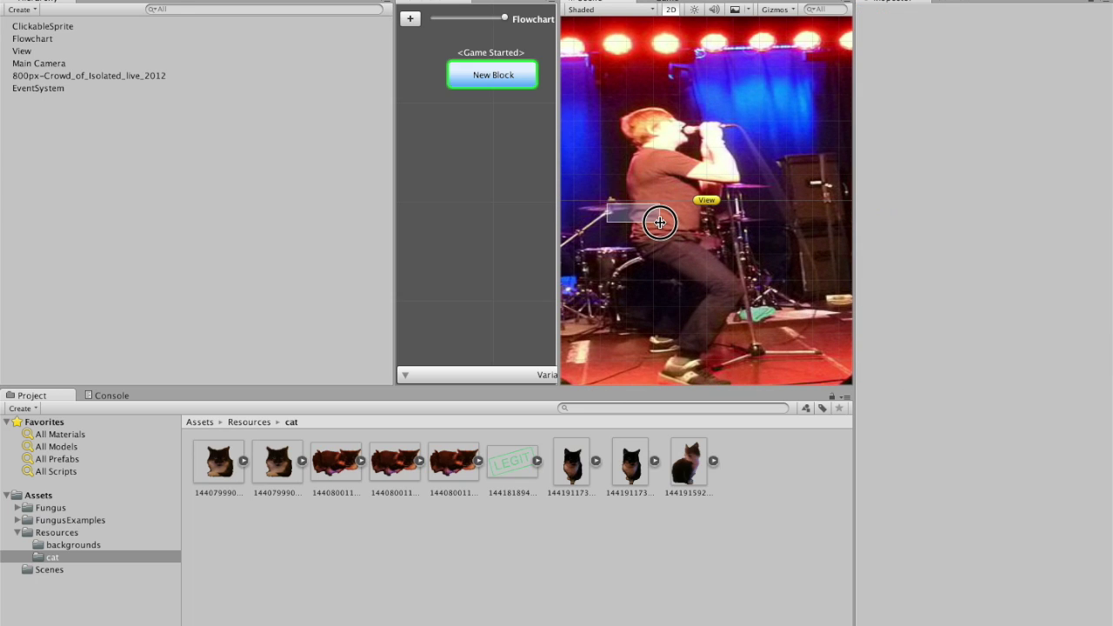
{"action": "left_click_drag", "start_coordinate": [556, 202], "coordinate": [412, 186]}
{"action": "middle_click_drag", "start_coordinate": [552, 172], "coordinate": [769, 174]}
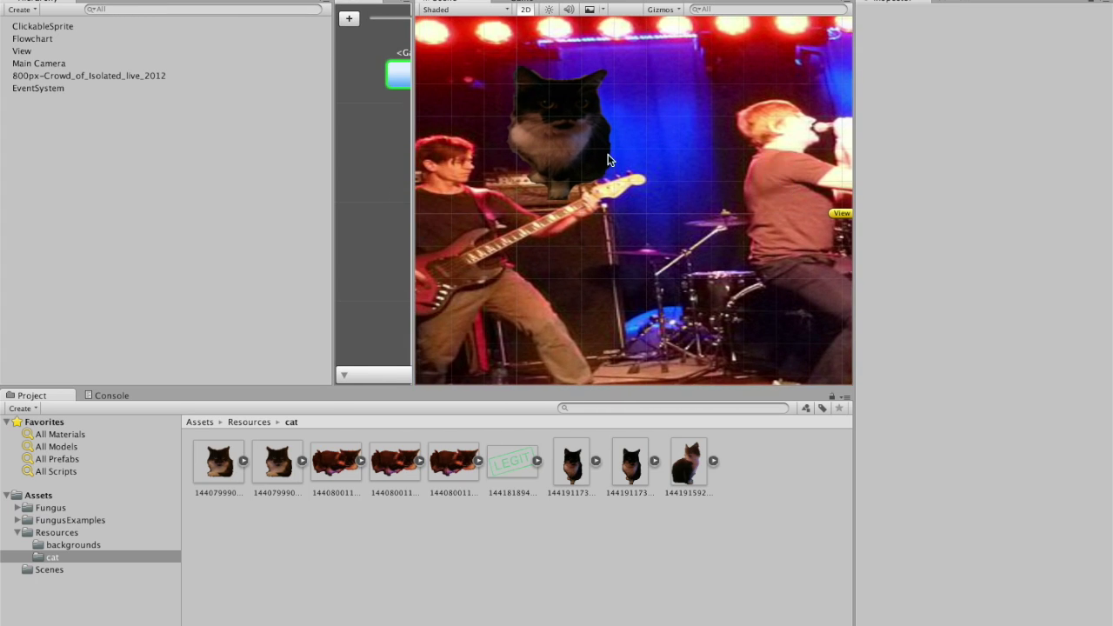
{"action": "left_click", "coordinate": [41, 27]}
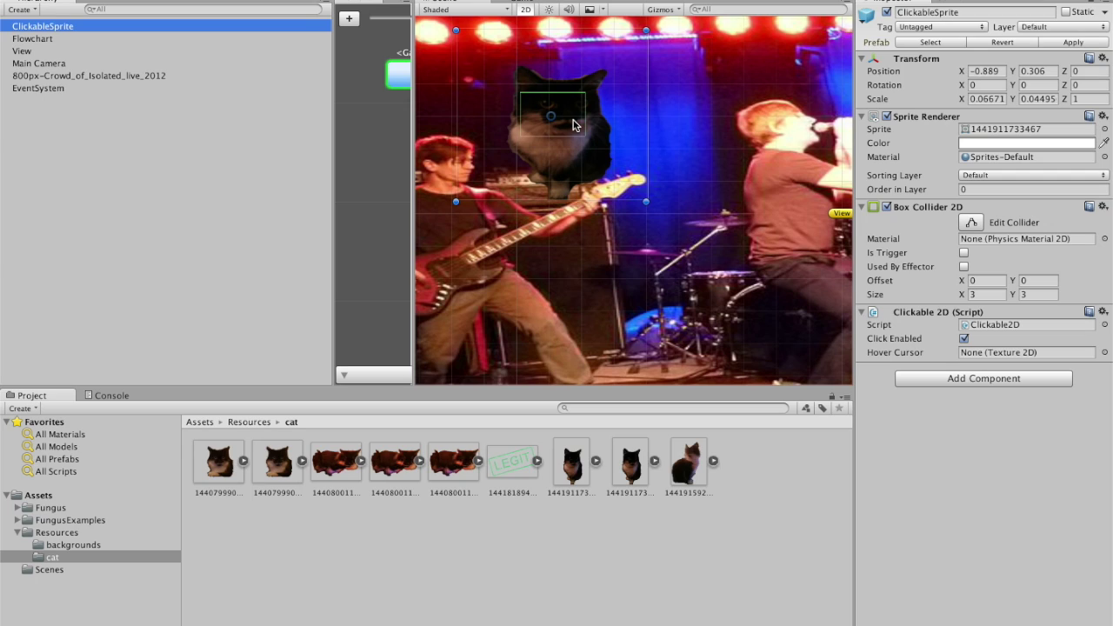
{"action": "left_click_drag", "start_coordinate": [646, 30], "coordinate": [563, 77]}
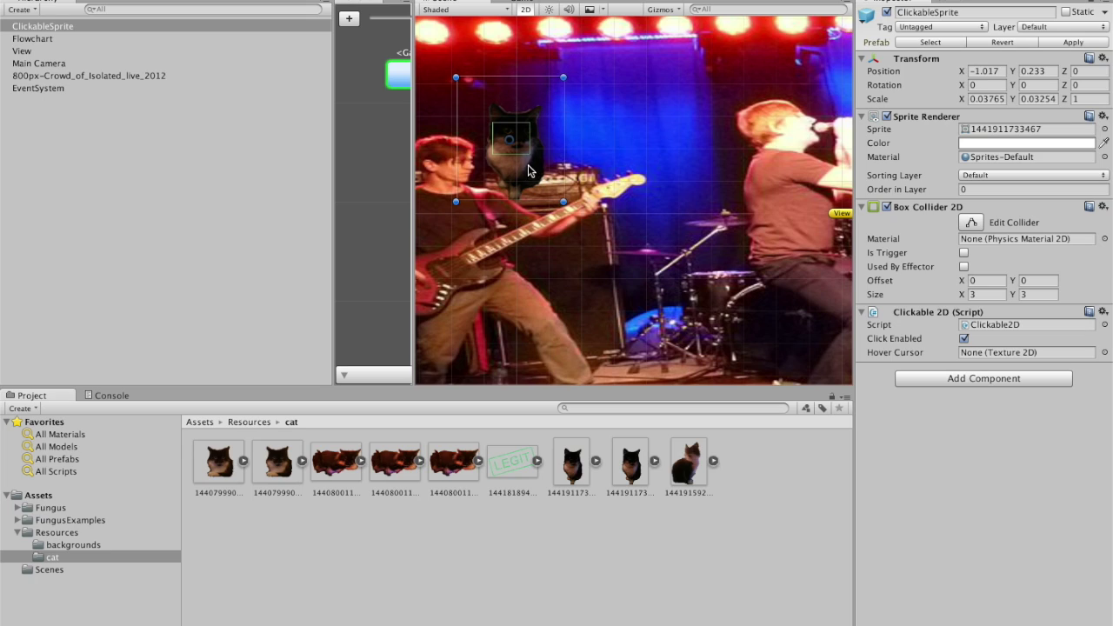
{"action": "left_click_drag", "start_coordinate": [519, 174], "coordinate": [515, 159]}
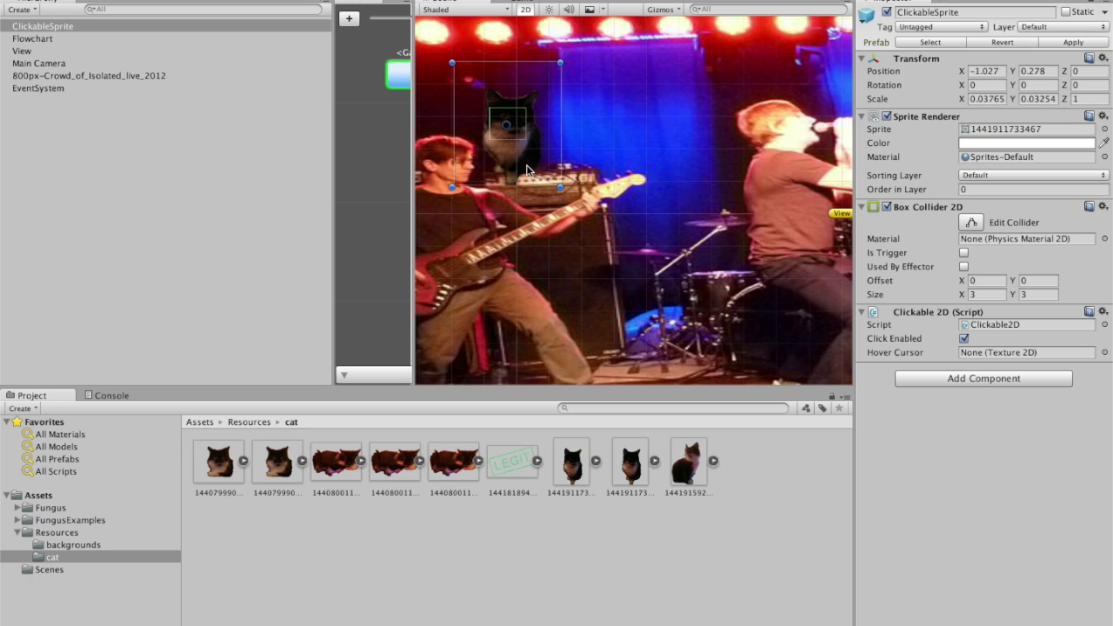
Set the cat's Box Collider 2D size to 7 by 9, exit Play mode, and widen the flowchart panel
{"action": "left_click", "coordinate": [949, 299]}
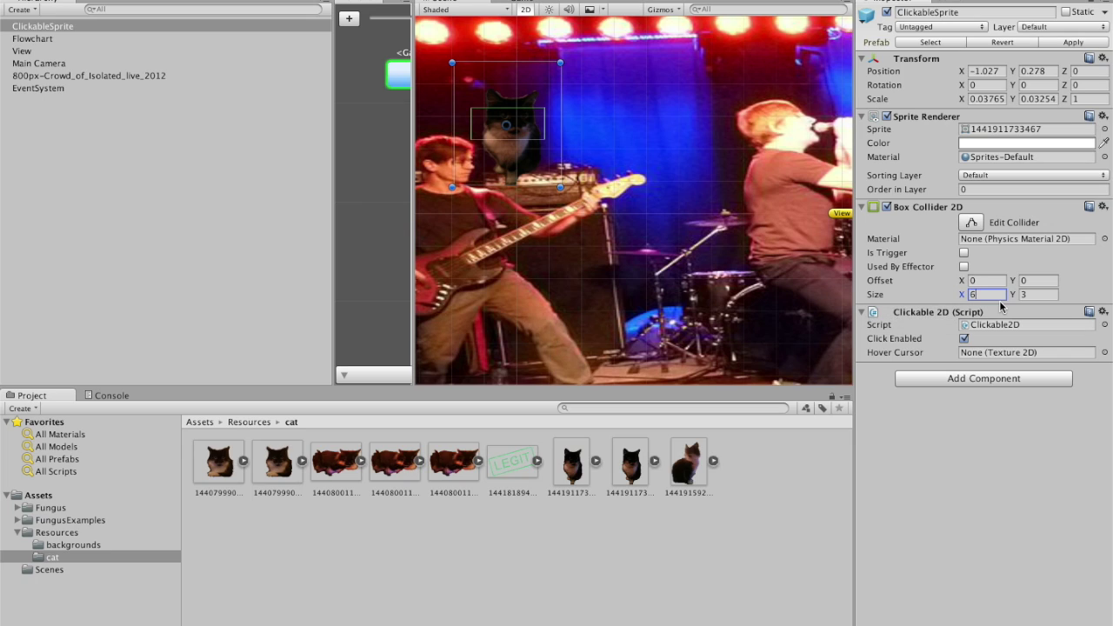
{"action": "key", "text": "BackSpace"}
{"action": "type", "text": "1"}
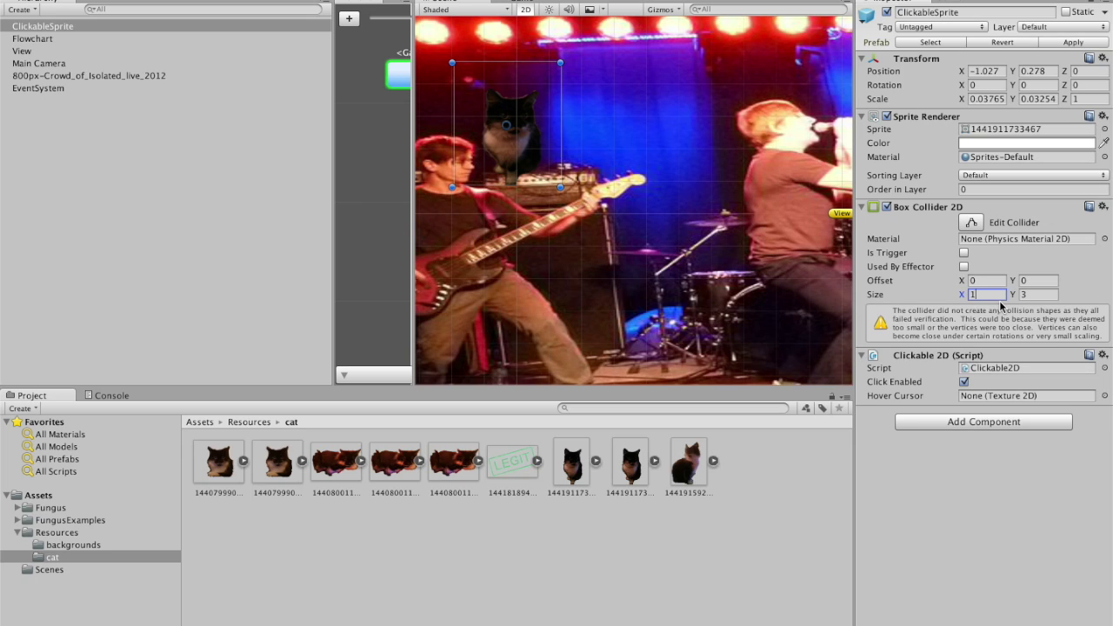
{"action": "type", "text": "9"}
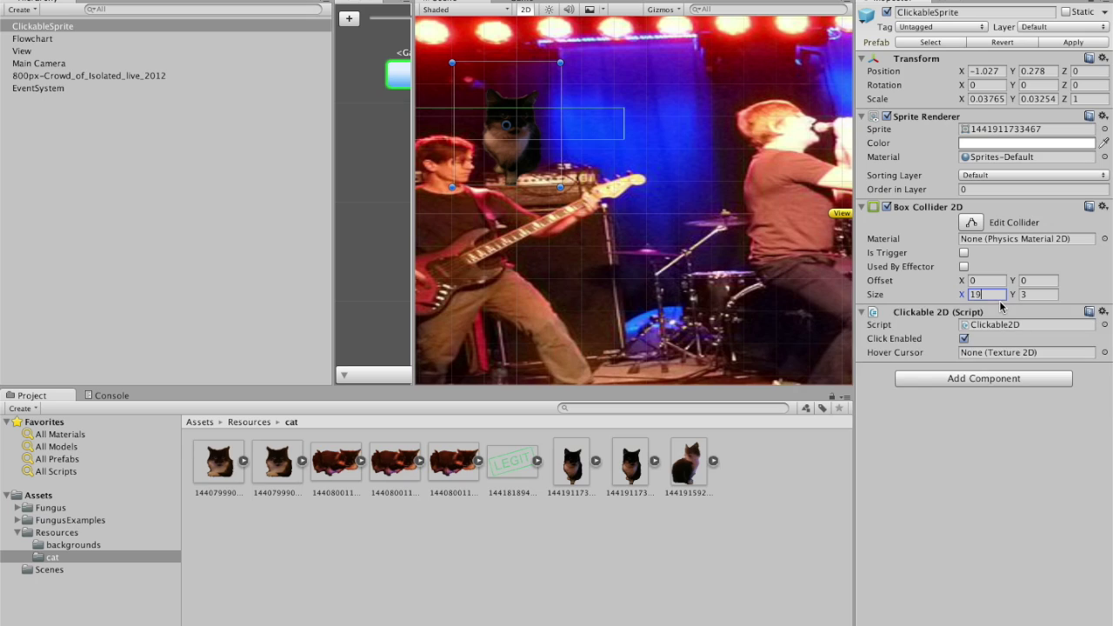
{"action": "key", "text": "BackSpace"}
{"action": "key", "text": "BackSpace"}
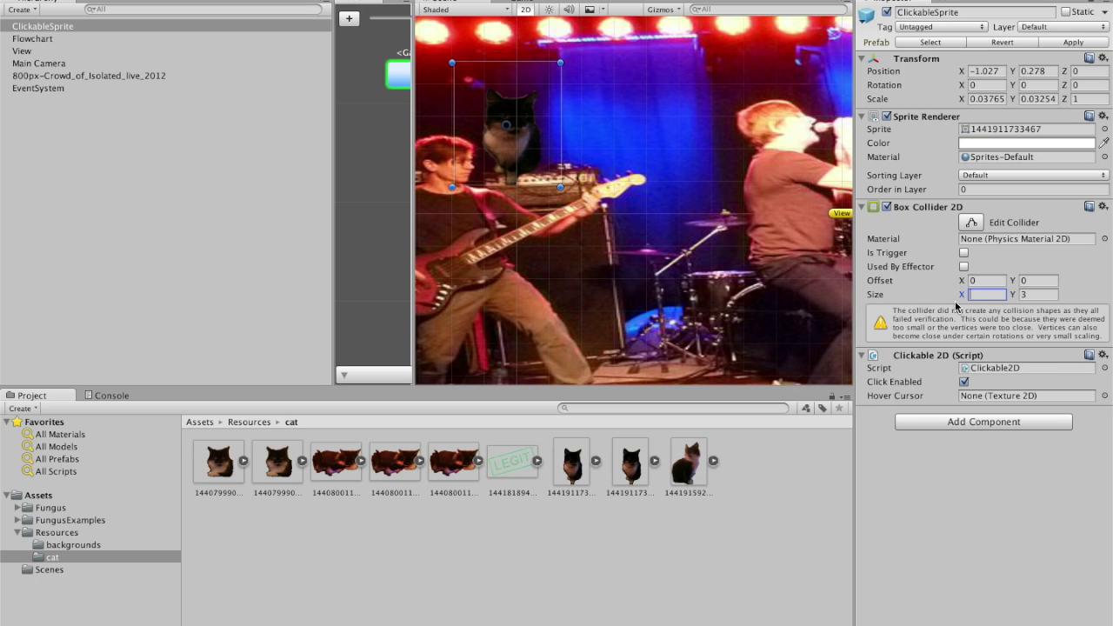
{"action": "type", "text": "9"}
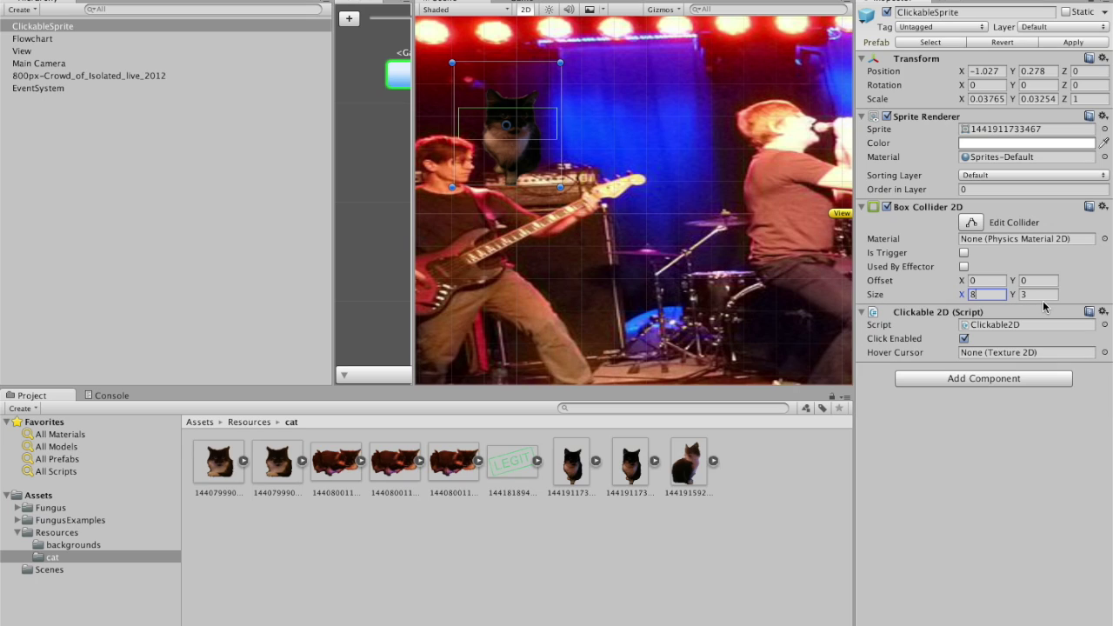
{"action": "key", "text": "BackSpace"}
{"action": "type", "text": "7"}
{"action": "left_click", "coordinate": [1011, 294]}
{"action": "type", "text": "6"}
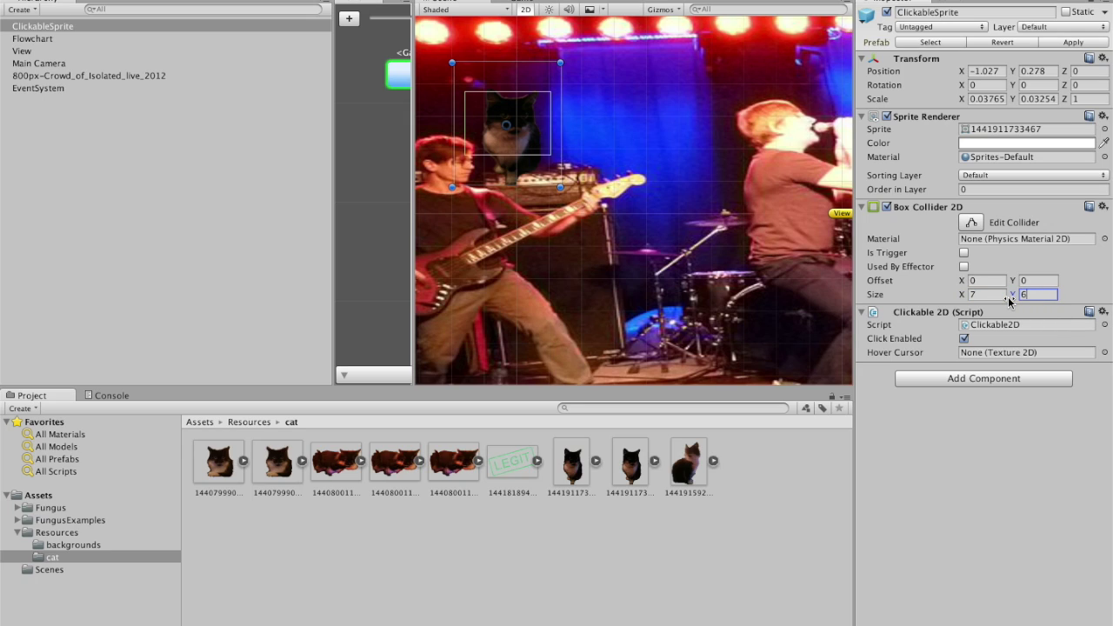
{"action": "key", "text": "BackSpace"}
{"action": "type", "text": "7"}
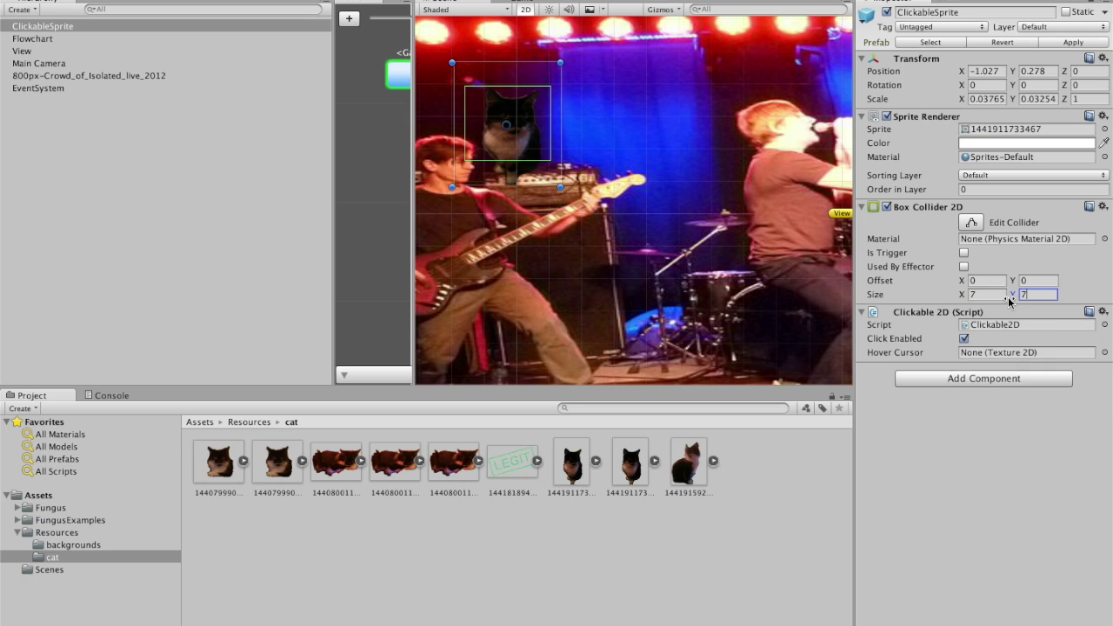
{"action": "key", "text": "BackSpace"}
{"action": "type", "text": "9"}
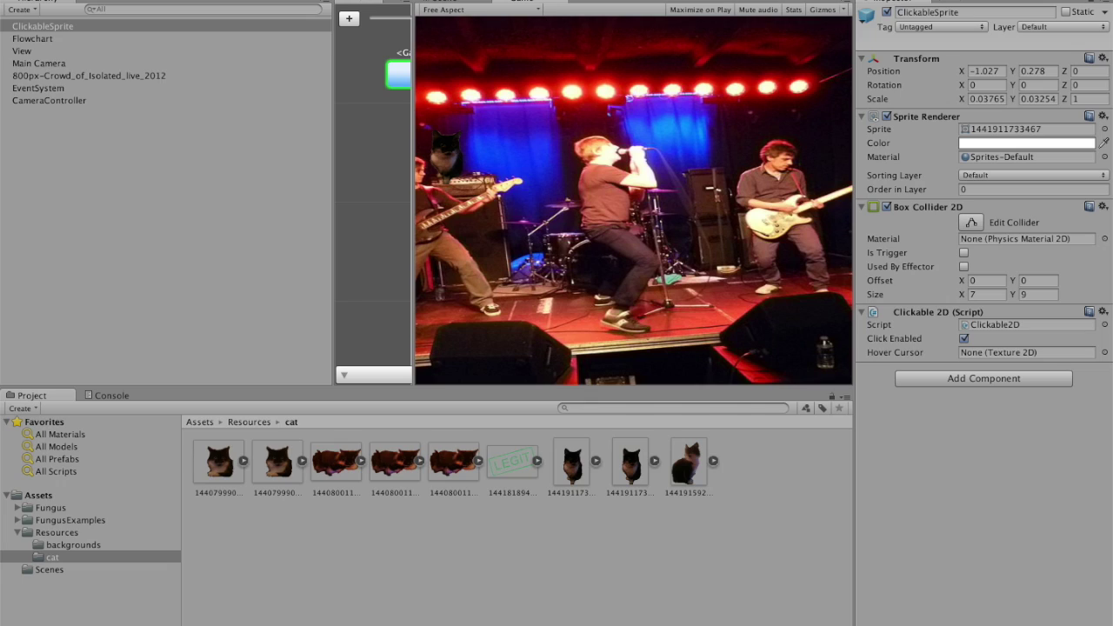
{"action": "key", "text": "super+p"}
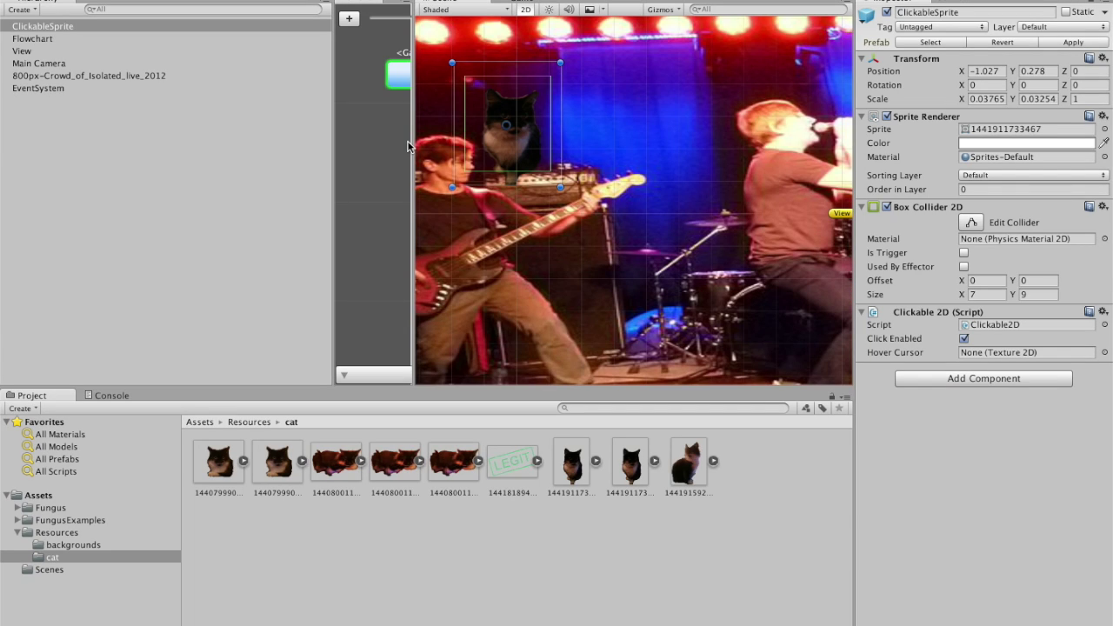
{"action": "left_click_drag", "start_coordinate": [408, 144], "coordinate": [642, 174]}
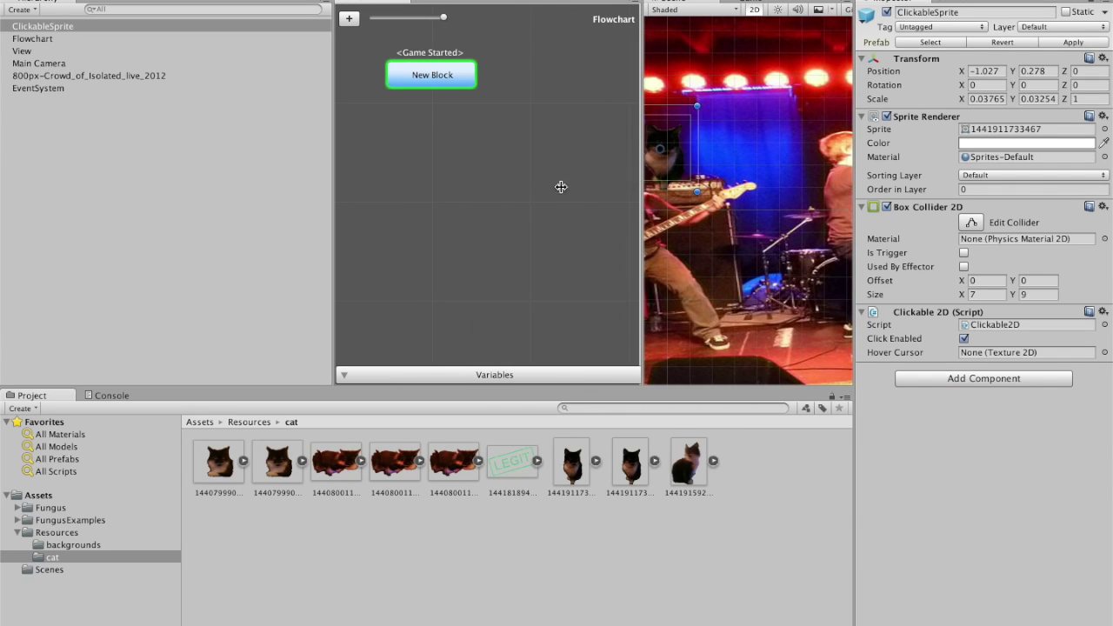
Add a new flowchart block below the first and set it to execute on Sprite > Object Clicked
{"action": "left_click", "coordinate": [490, 222]}
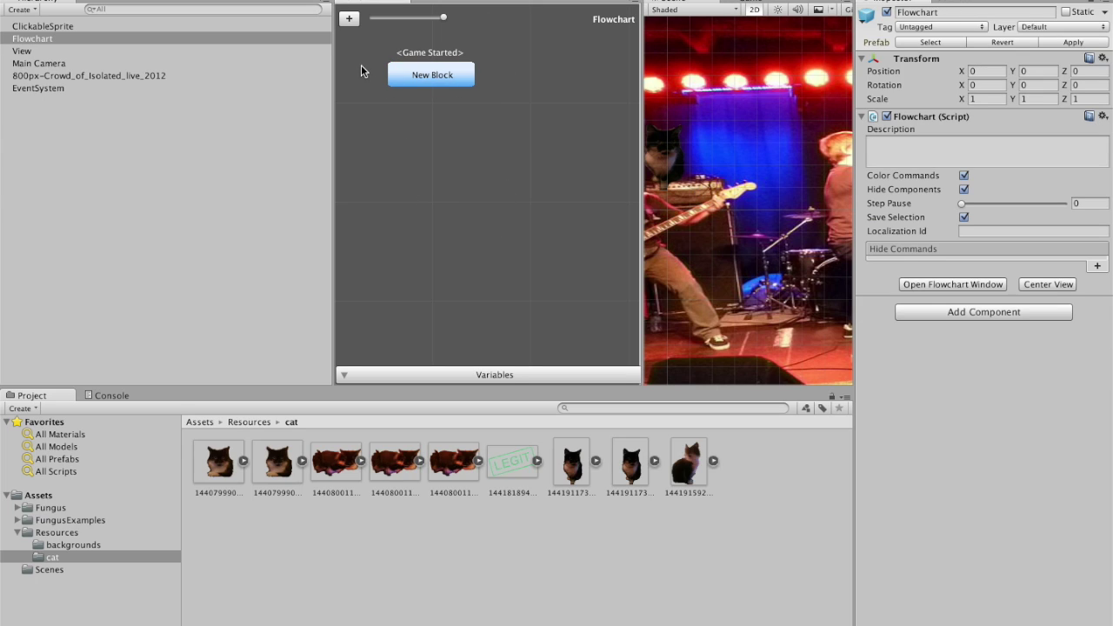
{"action": "left_click", "coordinate": [348, 19]}
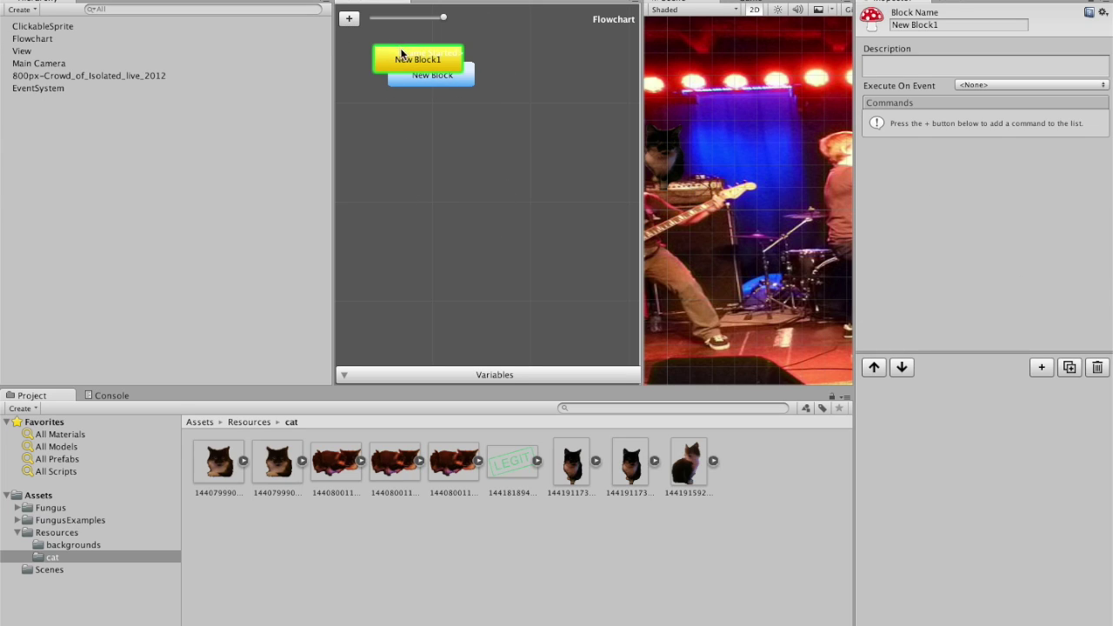
{"action": "left_click_drag", "start_coordinate": [400, 57], "coordinate": [443, 135]}
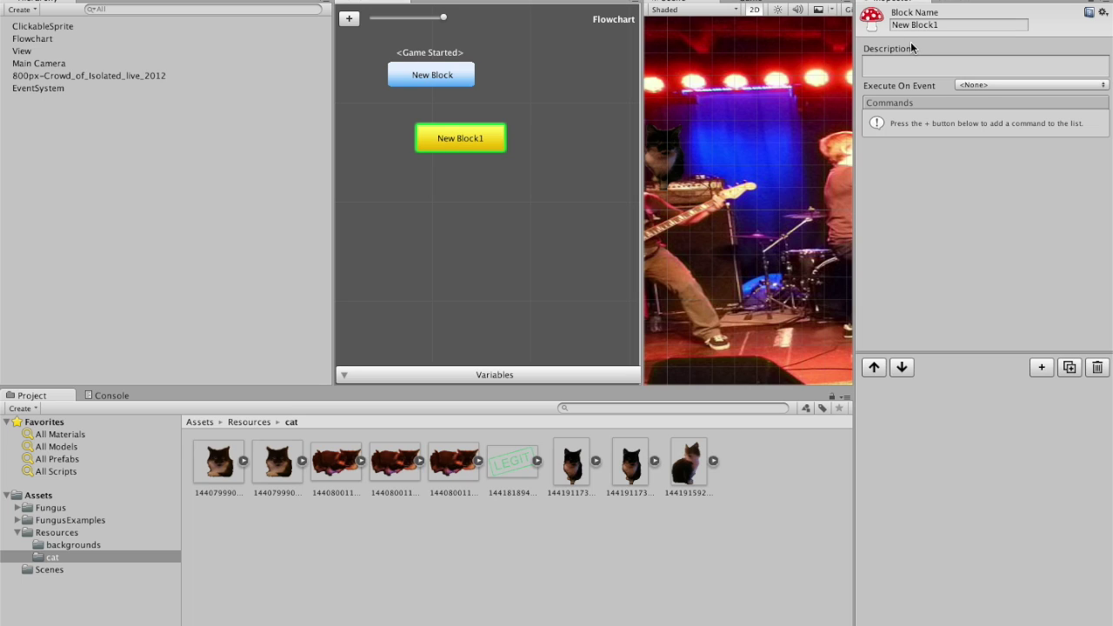
{"action": "left_click", "coordinate": [975, 85]}
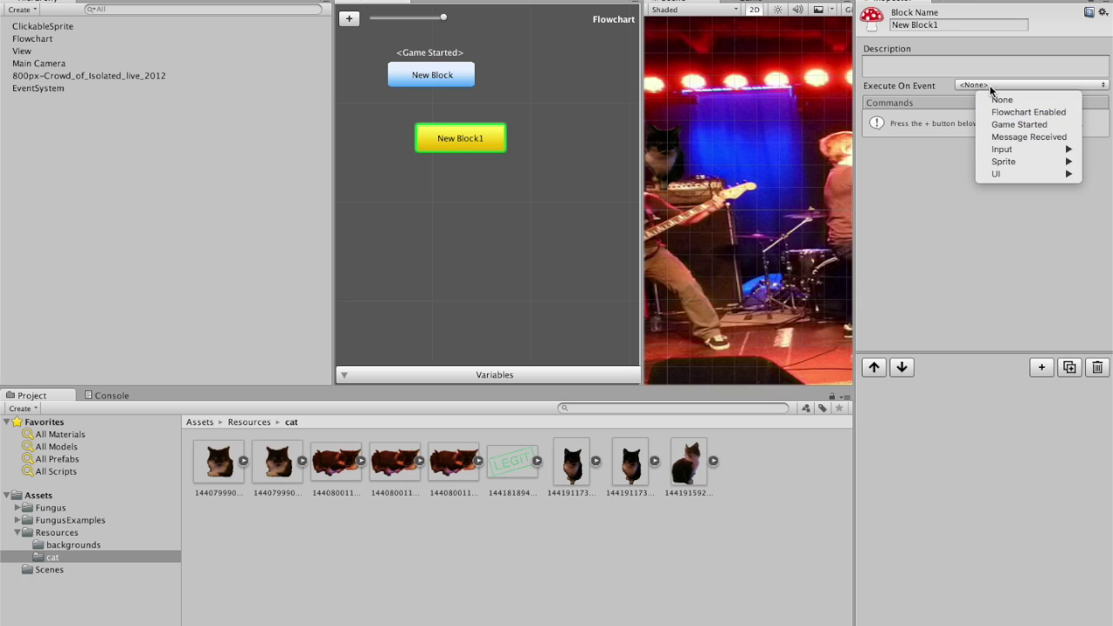
{"action": "mouse_move", "coordinate": [1001, 161]}
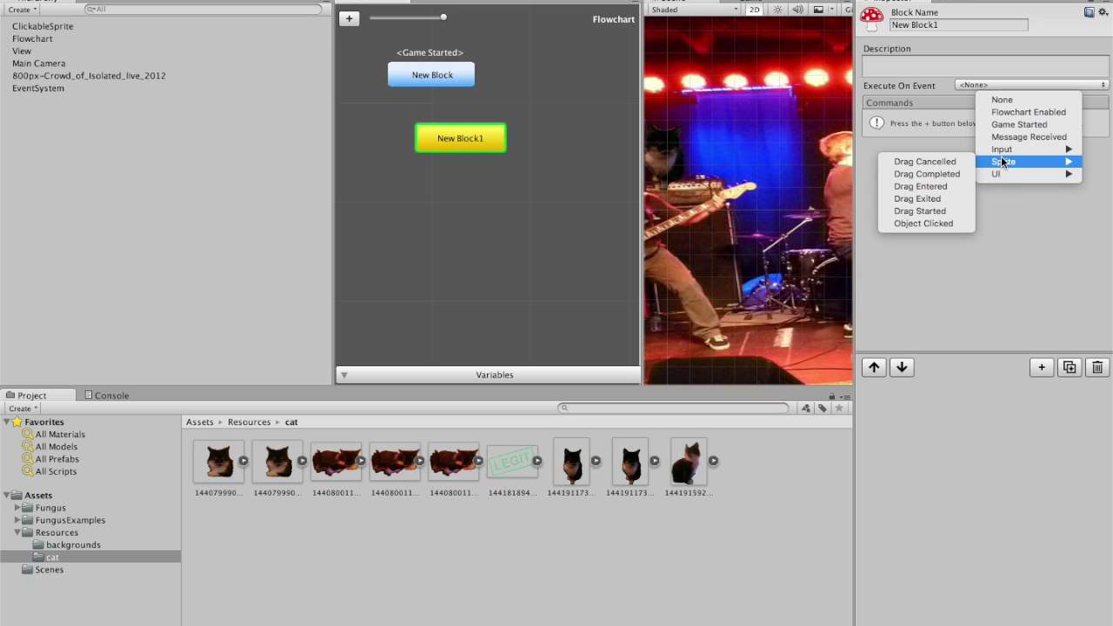
{"action": "left_click", "coordinate": [936, 221]}
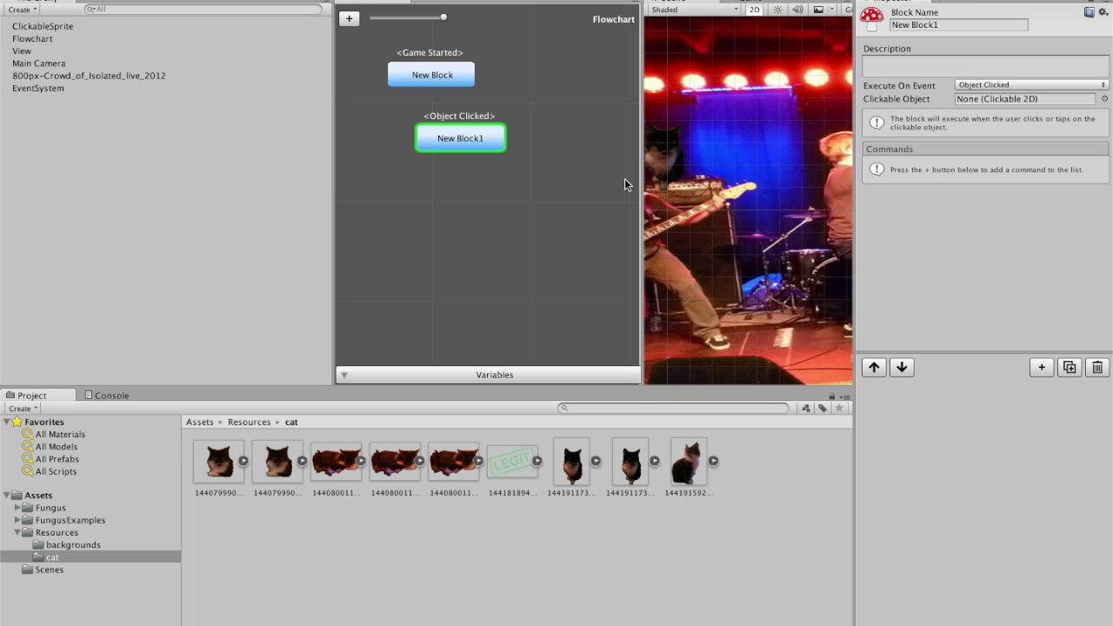
Name the new block 'Cat Clicked' and rename the first block 'Game Start'
{"action": "left_click", "coordinate": [943, 24]}
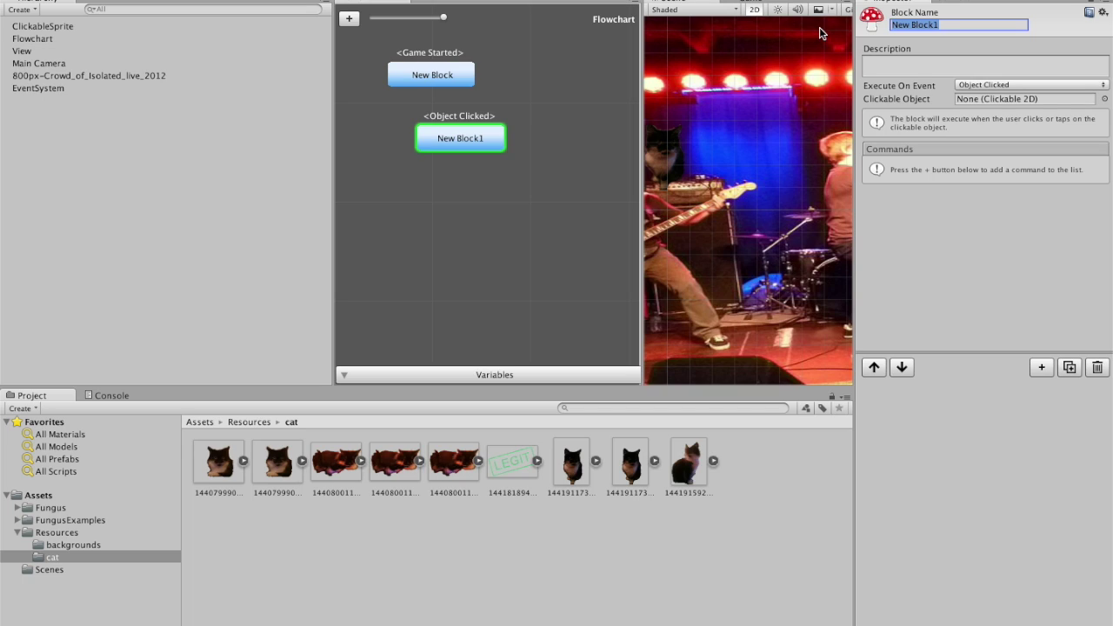
{"action": "type", "text": "Cat Cl"}
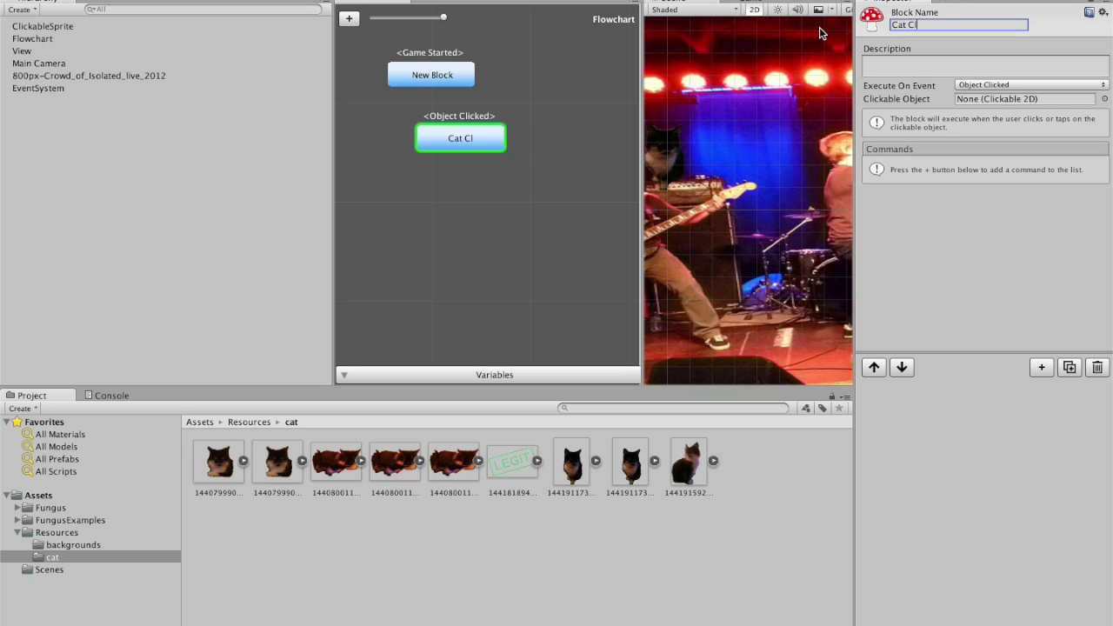
{"action": "type", "text": "icked"}
{"action": "left_click", "coordinate": [423, 83]}
{"action": "left_click", "coordinate": [954, 25]}
{"action": "type", "text": "G"}
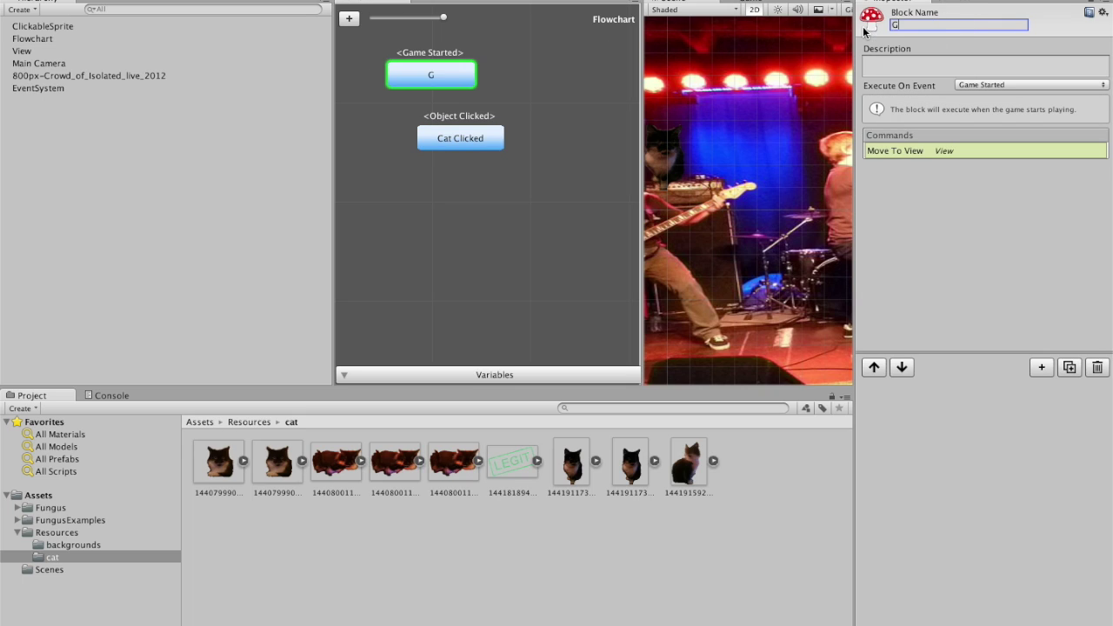
{"action": "type", "text": "ame Start"}
Position the Cat Clicked block beside the Game Start block
{"action": "left_click_drag", "start_coordinate": [439, 138], "coordinate": [520, 71]}
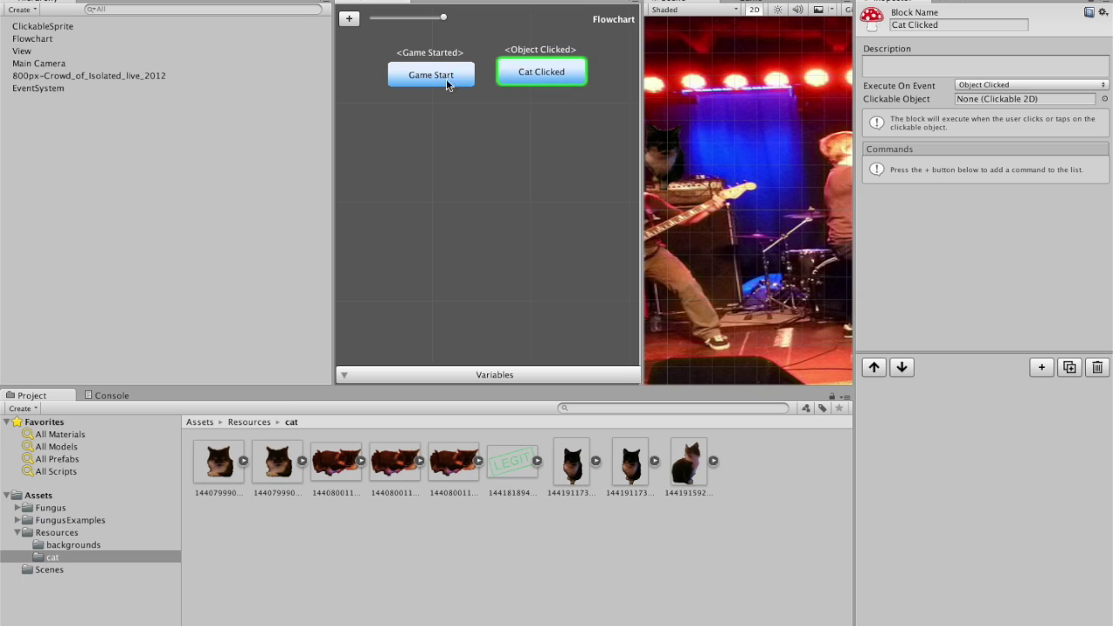
{"action": "left_click", "coordinate": [447, 84]}
{"action": "left_click", "coordinate": [538, 77]}
{"action": "left_click_drag", "start_coordinate": [553, 78], "coordinate": [554, 81]}
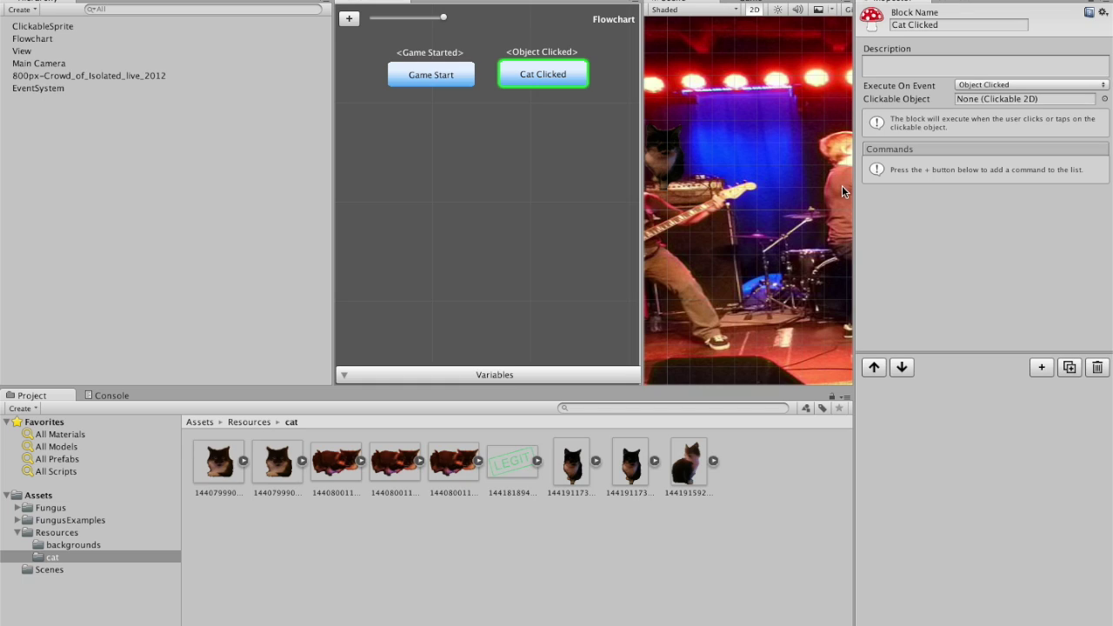
Add a Narrative > Say command reading 'Well done, you found the cat' to Cat Clicked, then start Play mode
{"action": "left_click", "coordinate": [1040, 368]}
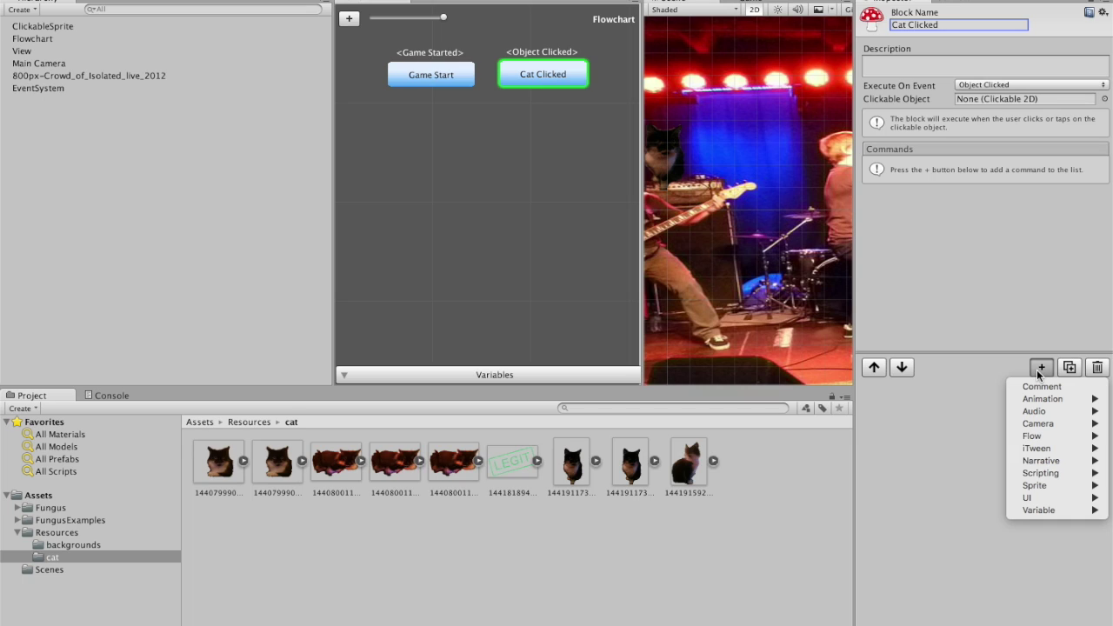
{"action": "mouse_move", "coordinate": [1039, 463]}
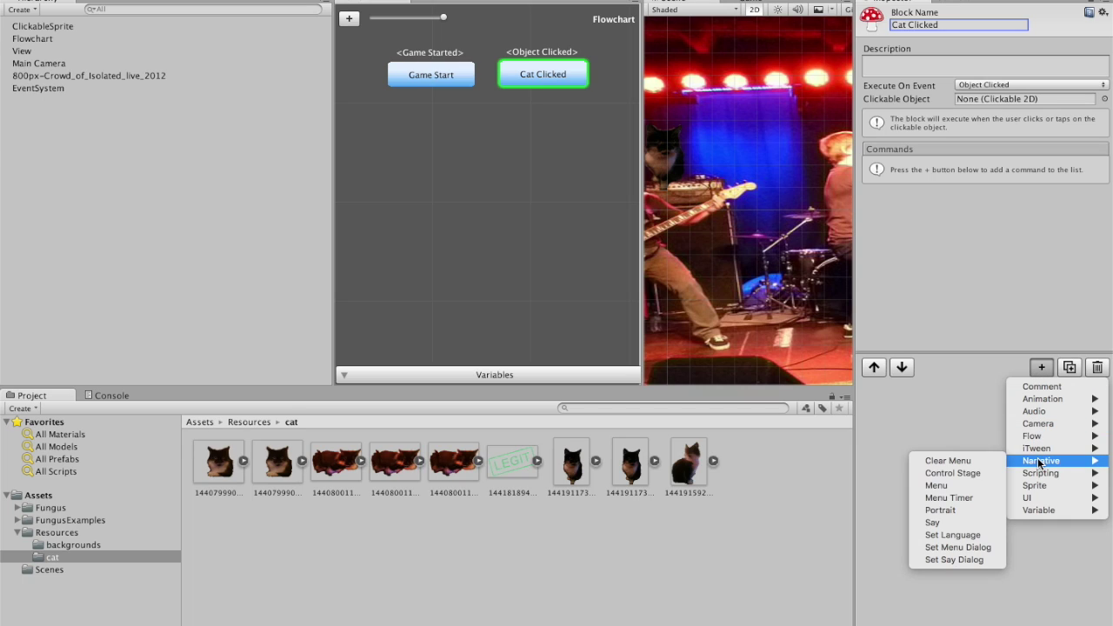
{"action": "left_click", "coordinate": [963, 522]}
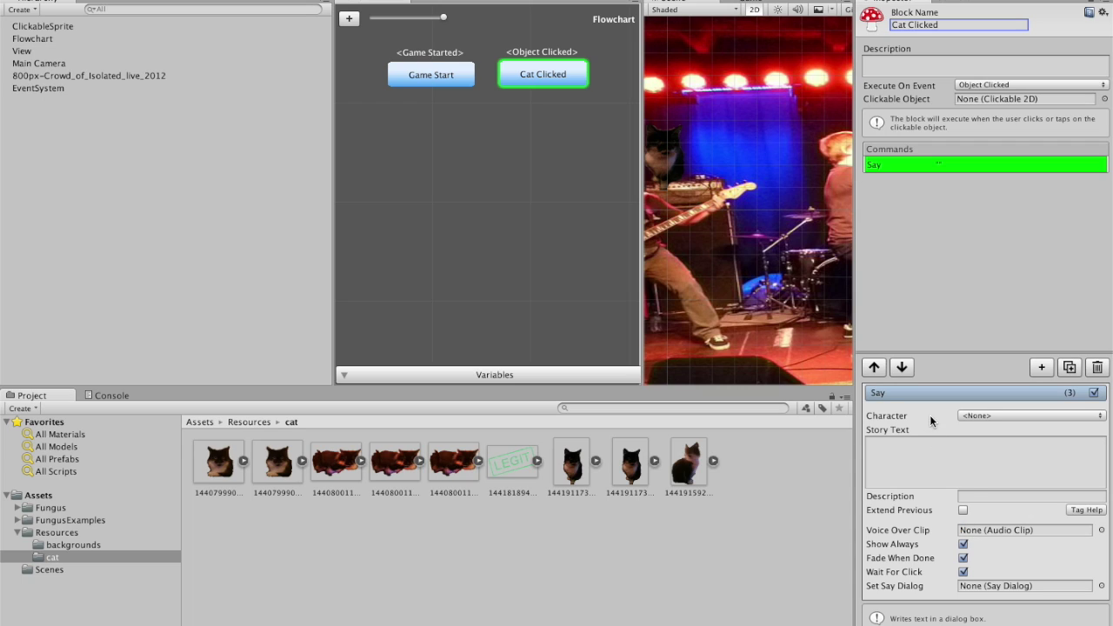
{"action": "left_click", "coordinate": [933, 459]}
{"action": "type", "text": "Well"}
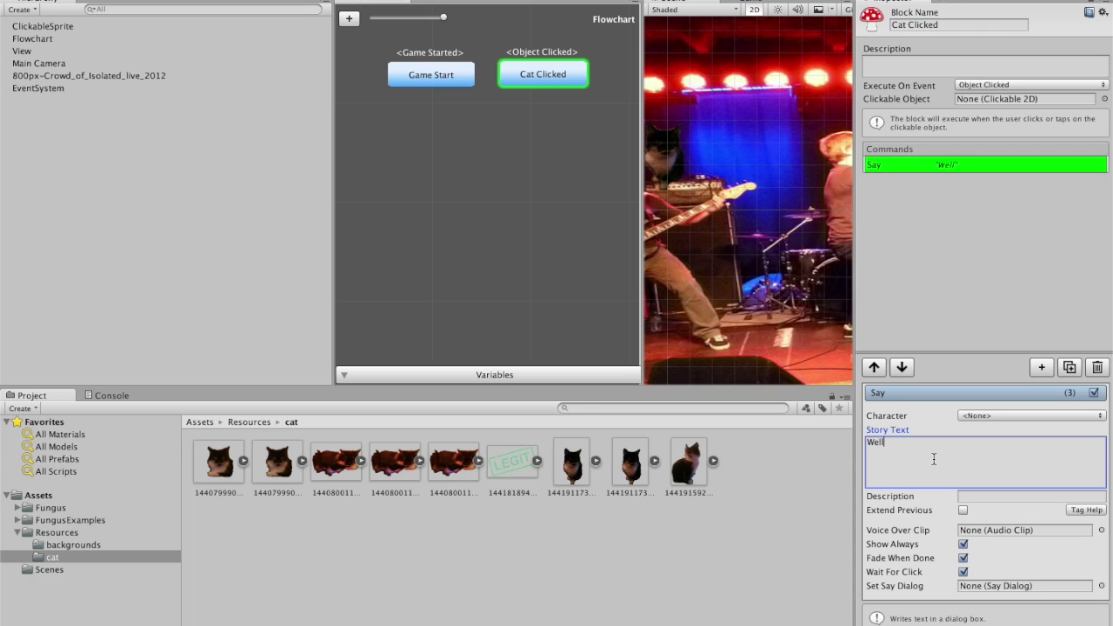
{"action": "type", "text": " done, you found the cat"}
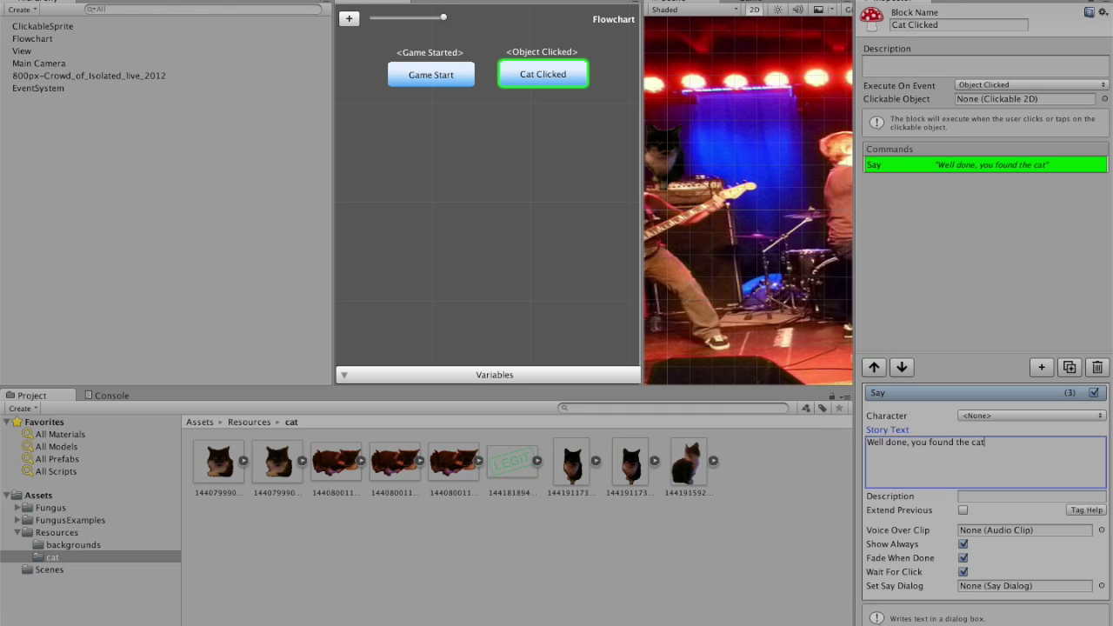
{"action": "key", "text": "ctrl+p"}
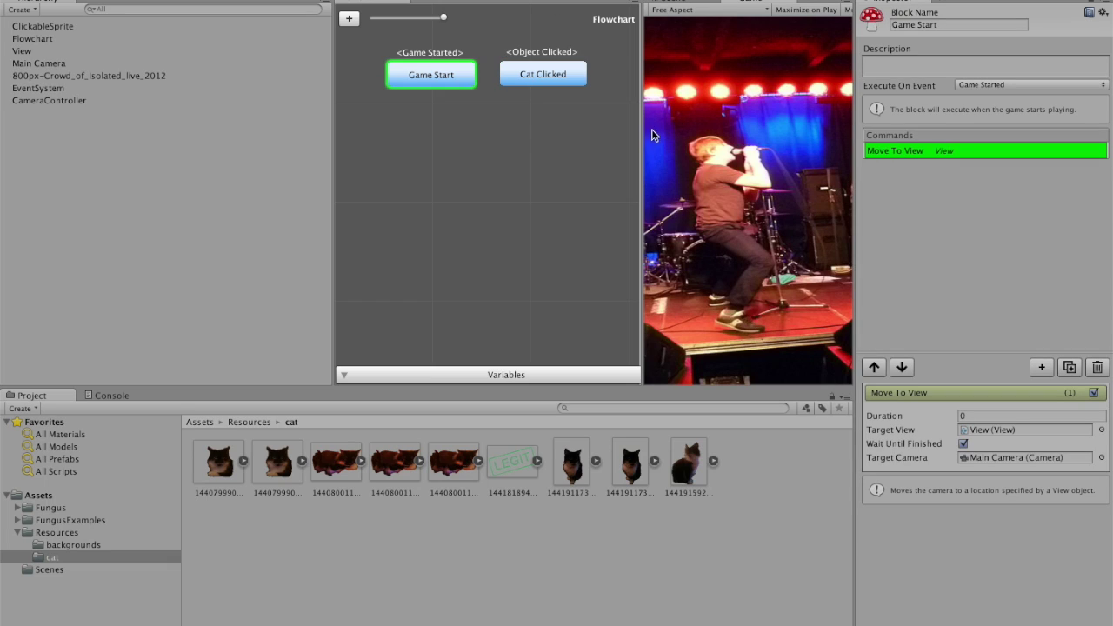
Widen the Game view while playing, then widen the Flowchart window so both blocks show
{"action": "left_click_drag", "start_coordinate": [641, 138], "coordinate": [360, 154]}
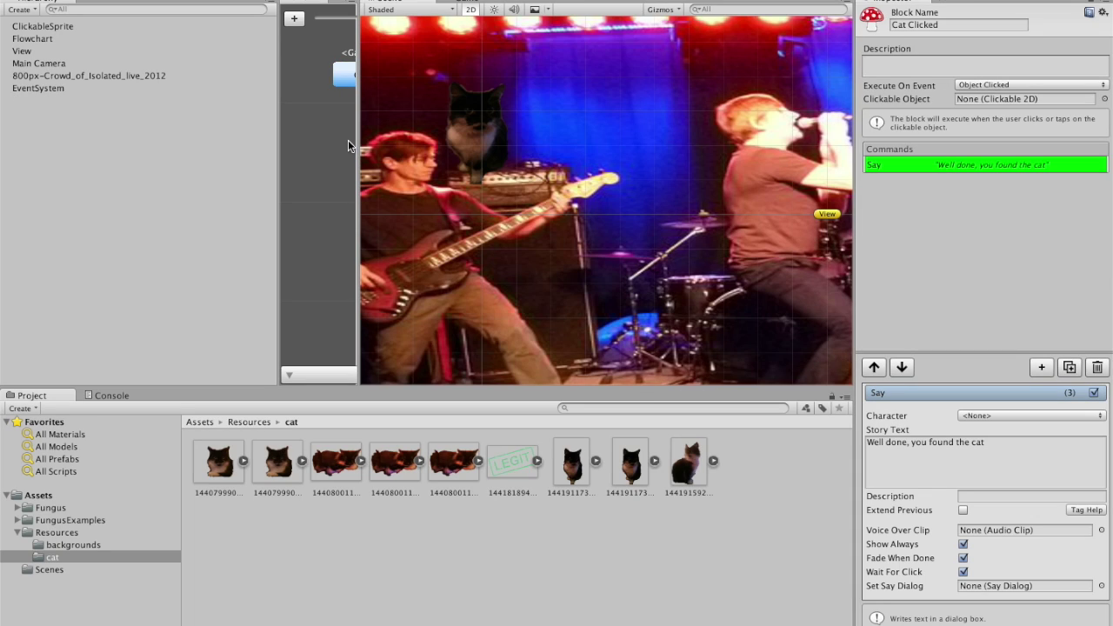
{"action": "left_click_drag", "start_coordinate": [357, 143], "coordinate": [557, 165]}
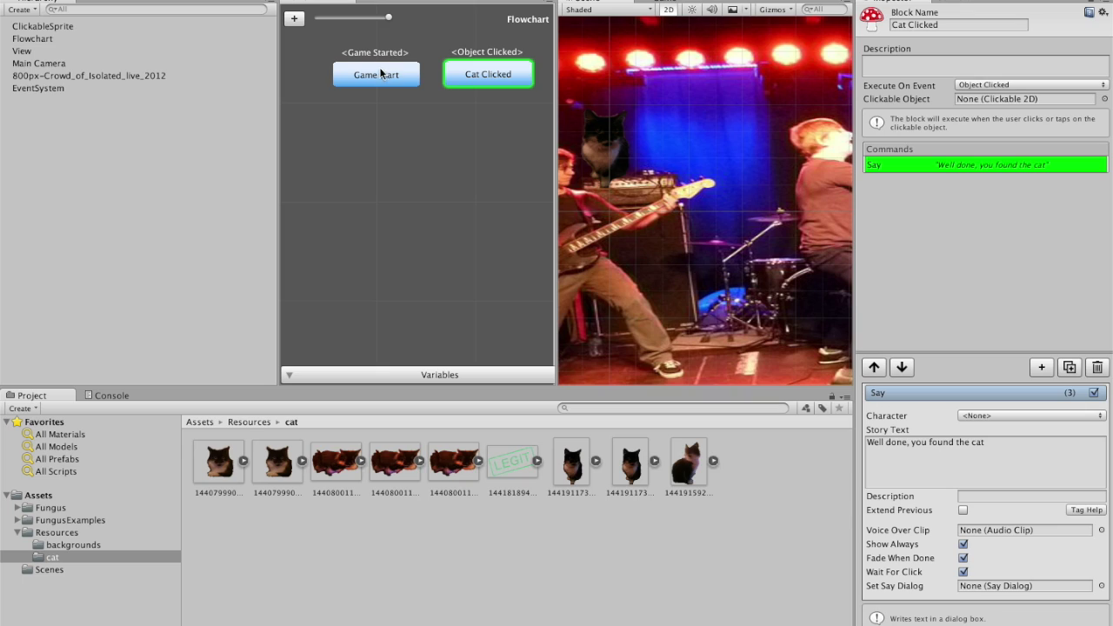
Rename ClickableSprite to 'Clickablecat' and assign it as the Cat Clicked block's Clickable Object
{"action": "left_click", "coordinate": [64, 27]}
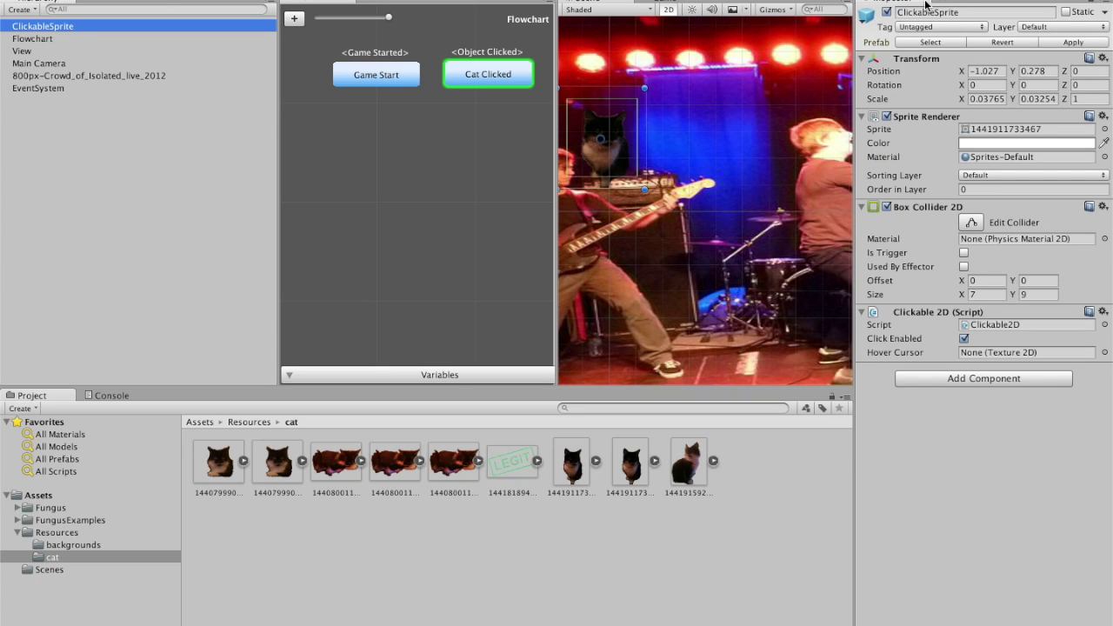
{"action": "left_click", "coordinate": [928, 11]}
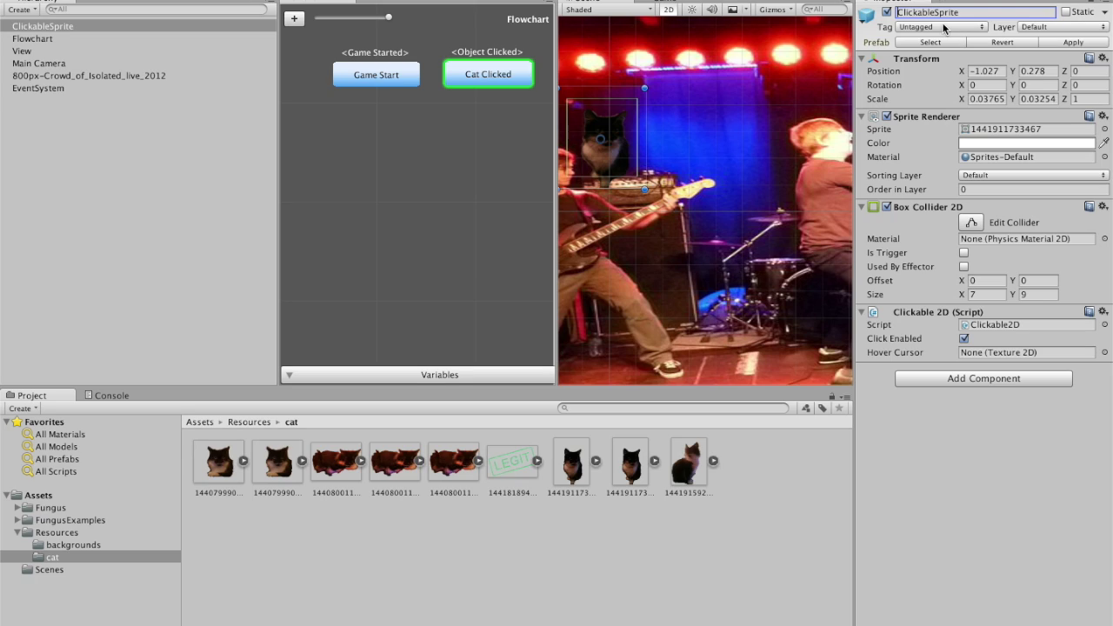
{"action": "left_click_drag", "start_coordinate": [934, 13], "coordinate": [961, 12]}
{"action": "key", "text": "BackSpace"}
{"action": "type", "text": "cat"}
{"action": "key", "text": "BackSpace"}
{"action": "type", "text": "Ca"}
{"action": "left_click", "coordinate": [478, 75]}
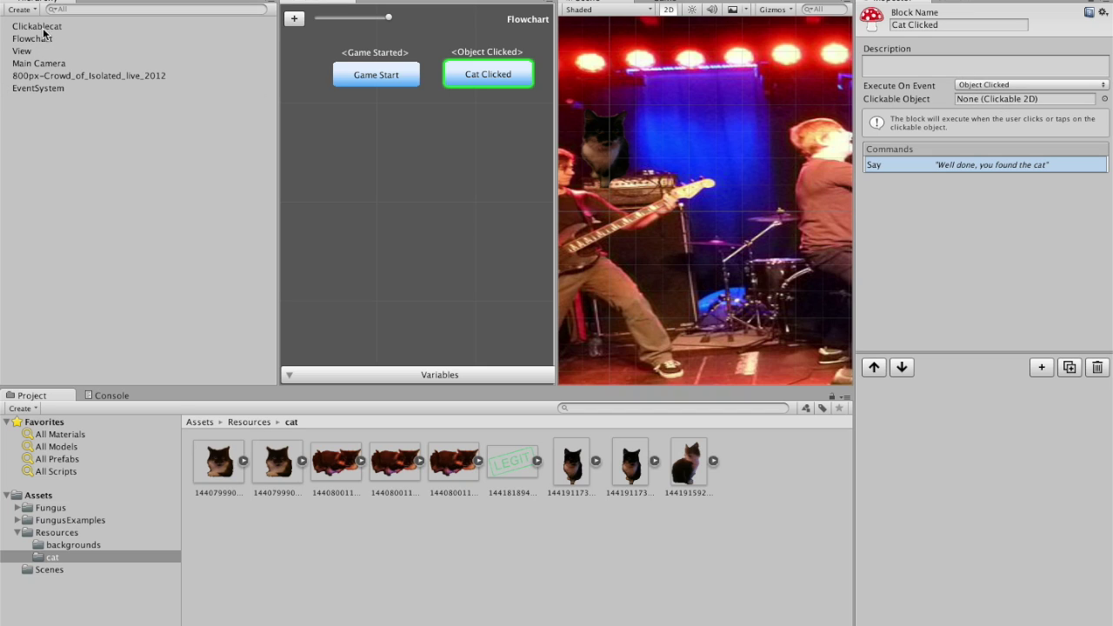
{"action": "left_click_drag", "start_coordinate": [43, 27], "coordinate": [979, 103]}
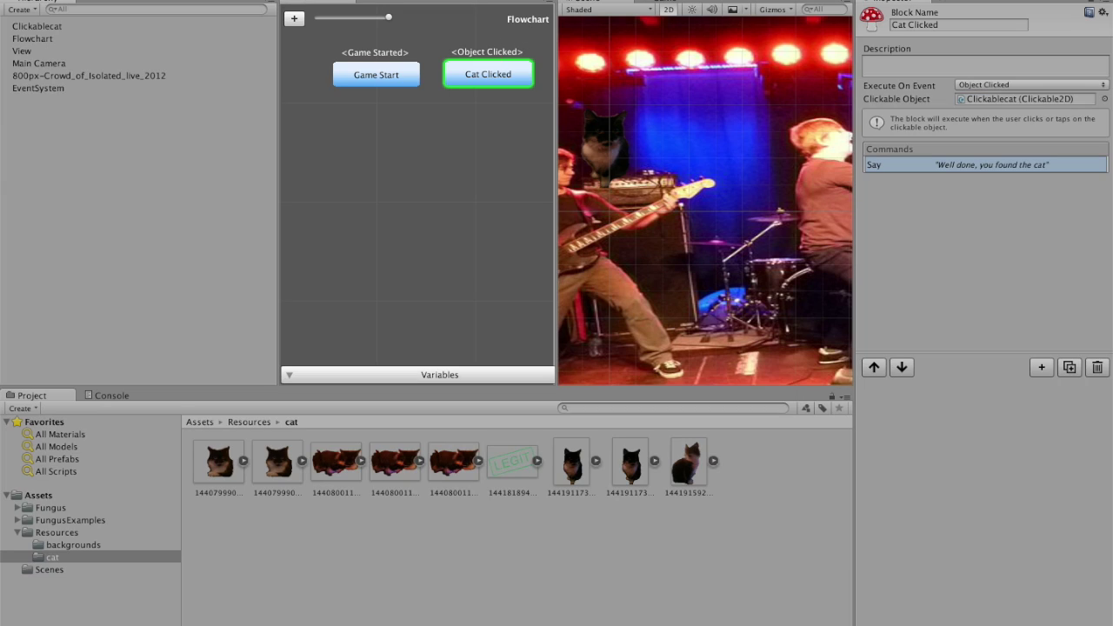
Play-test clicking the cat to show 'Well done, you found the cat', then stop and reselect Cat Clicked
{"action": "key", "text": "super+p"}
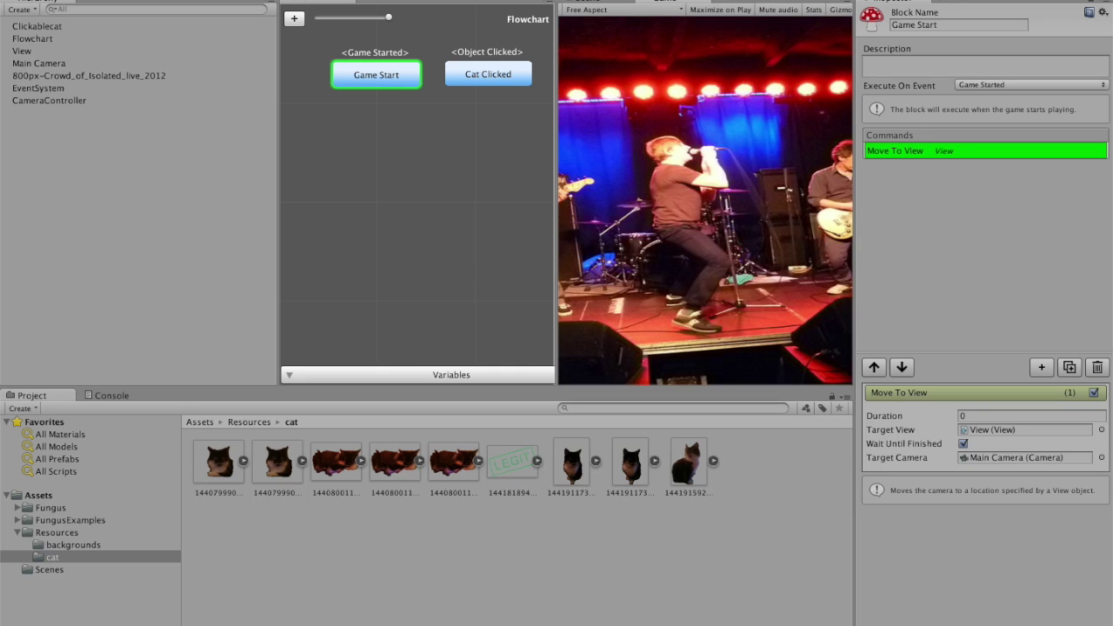
{"action": "left_click_drag", "start_coordinate": [556, 183], "coordinate": [383, 186]}
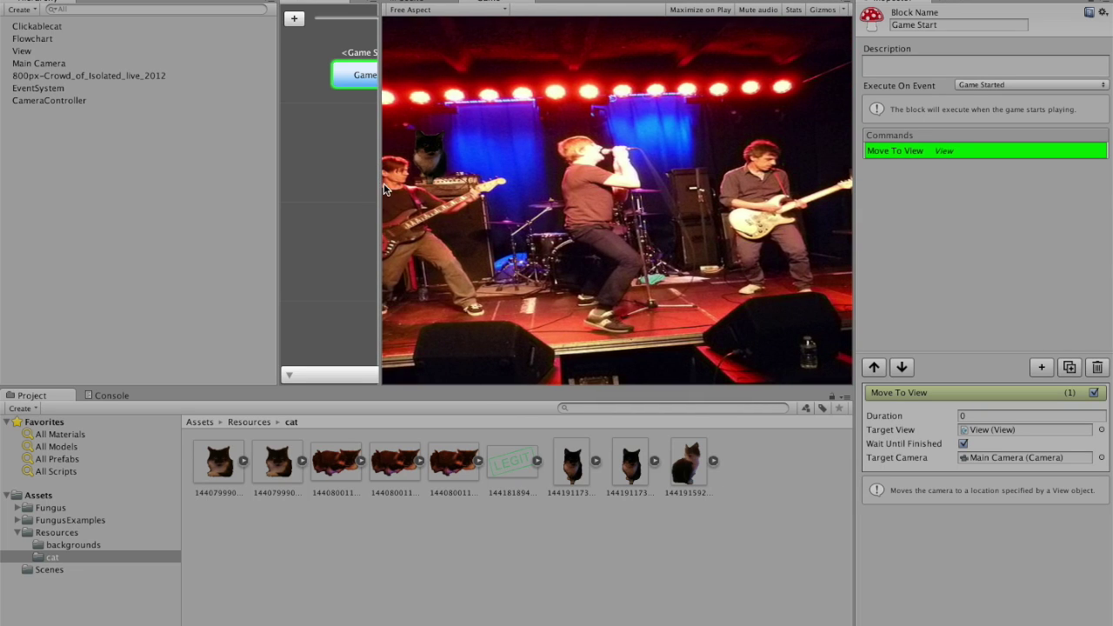
{"action": "left_click", "coordinate": [430, 158]}
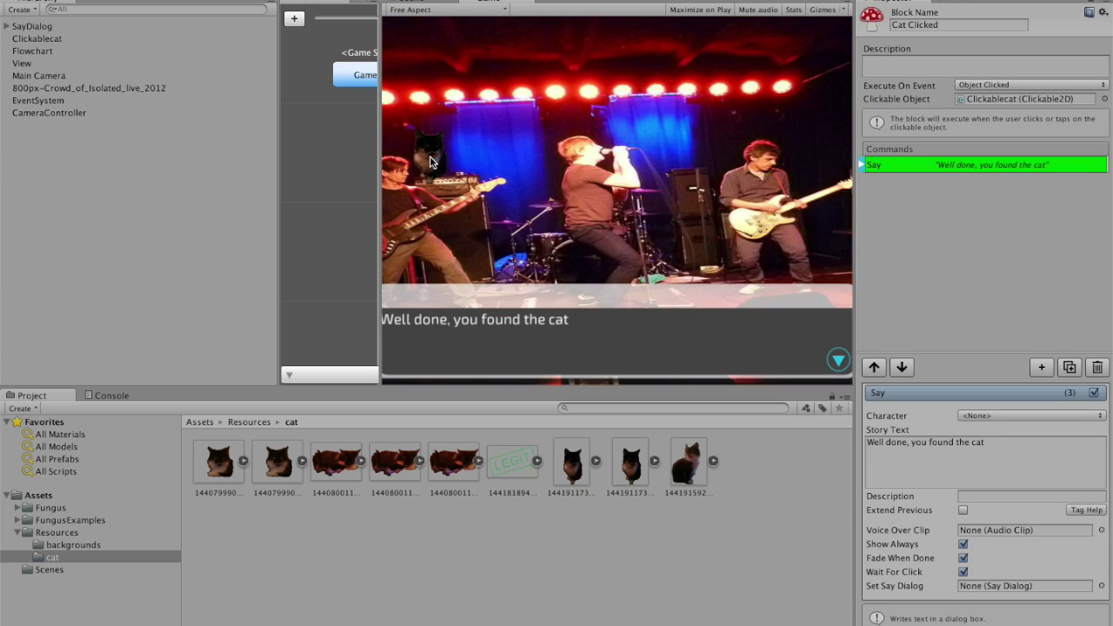
{"action": "left_click", "coordinate": [430, 156]}
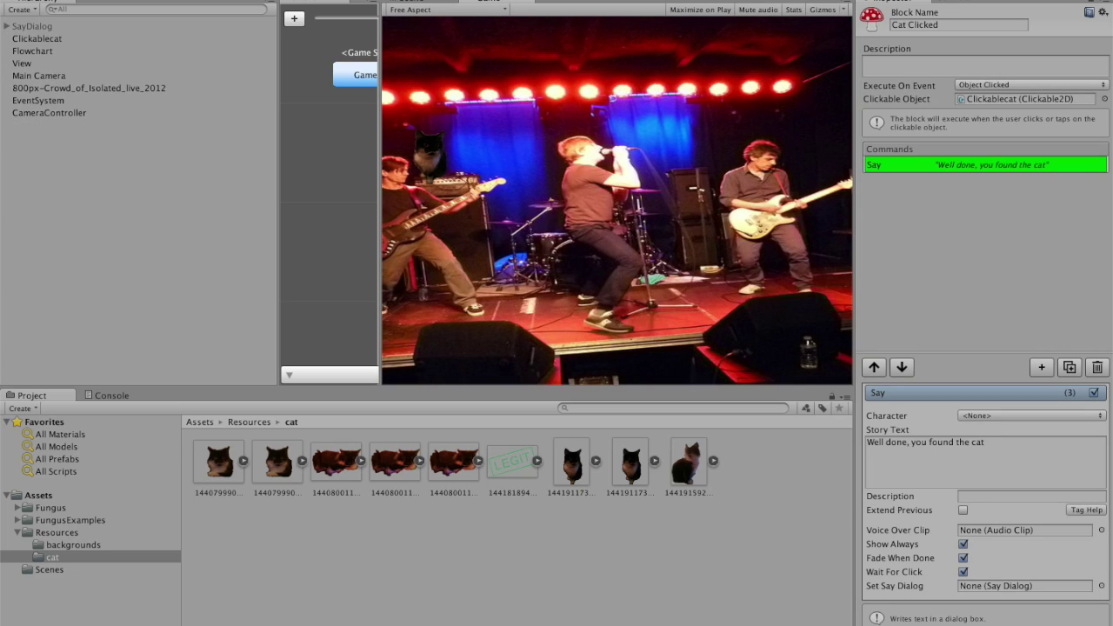
{"action": "key", "text": "ctrl+p"}
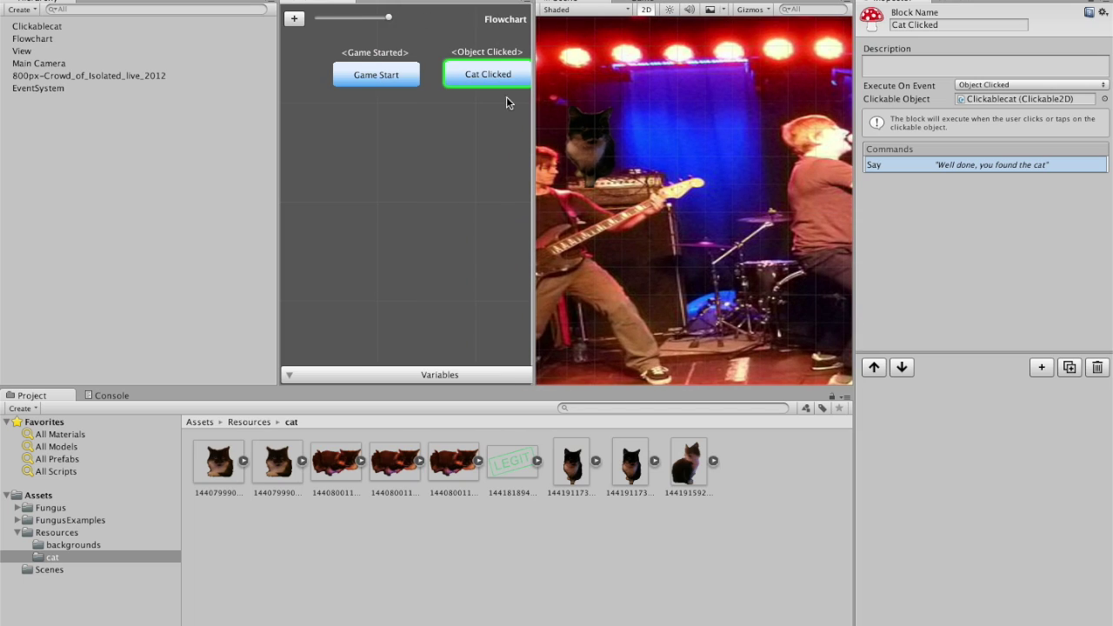
{"action": "left_click", "coordinate": [497, 69]}
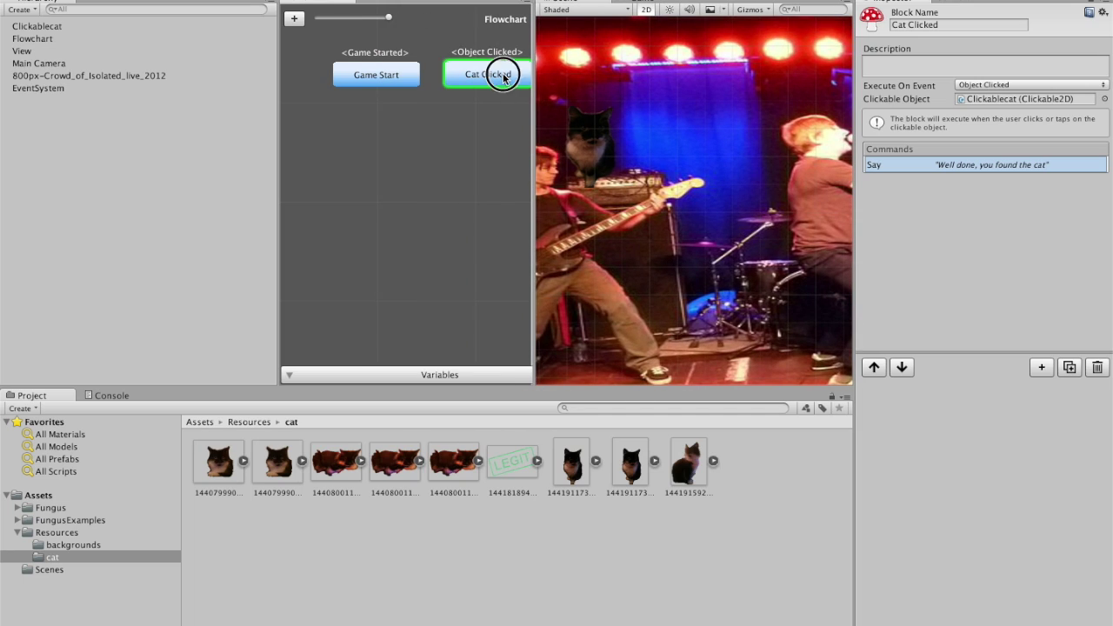
Add a Flow > Load Scene command after the Say message, entering the scene name Level2
{"action": "left_click", "coordinate": [1037, 366]}
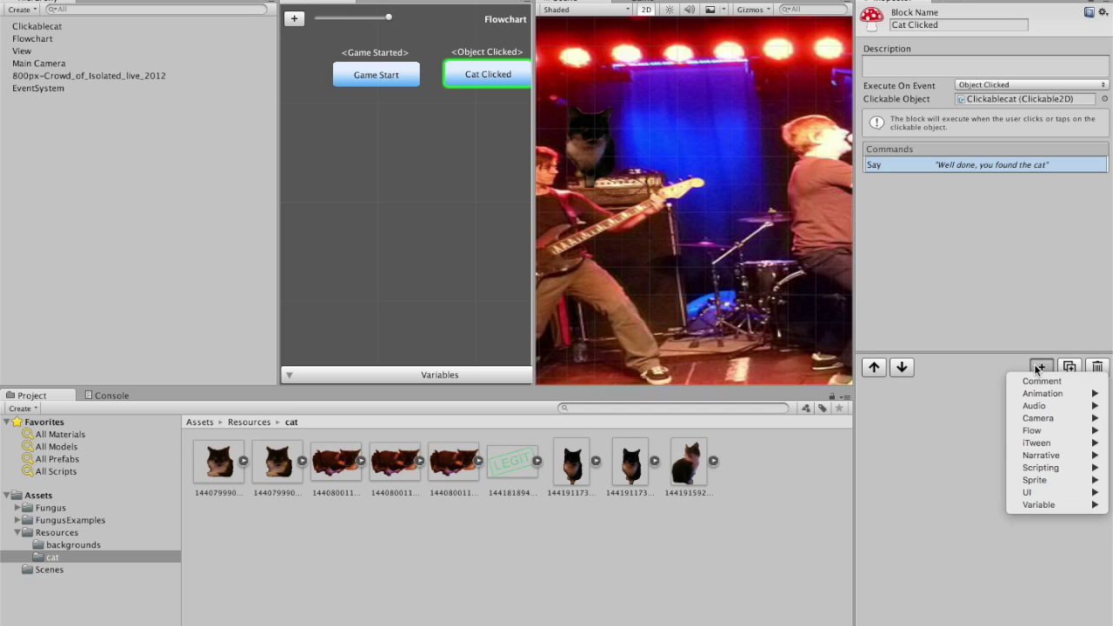
{"action": "mouse_move", "coordinate": [1044, 456]}
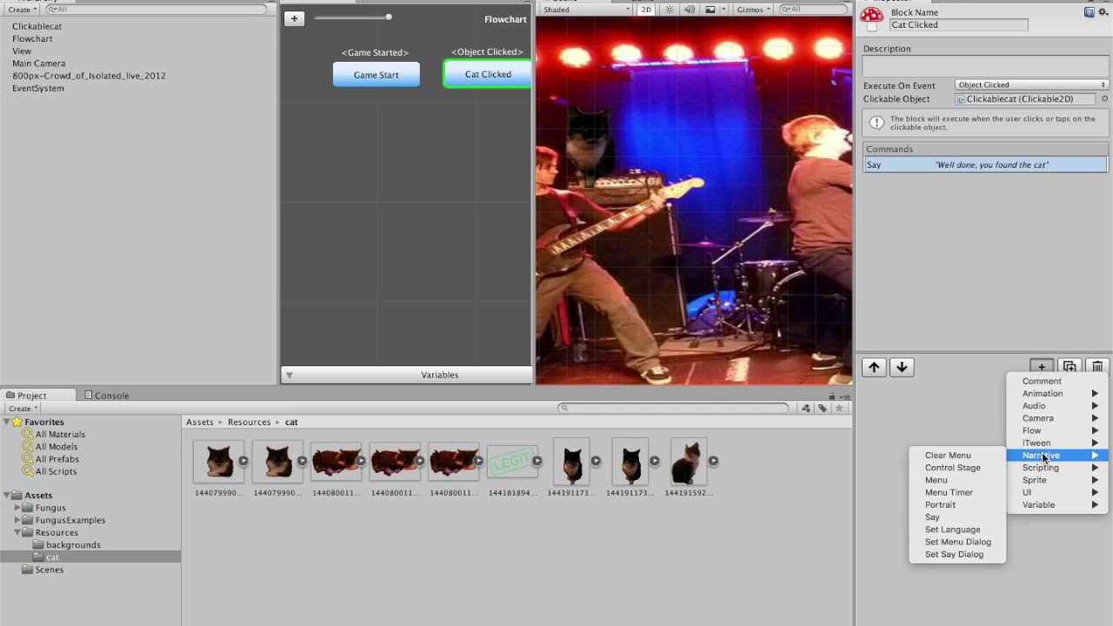
{"action": "mouse_move", "coordinate": [1042, 432]}
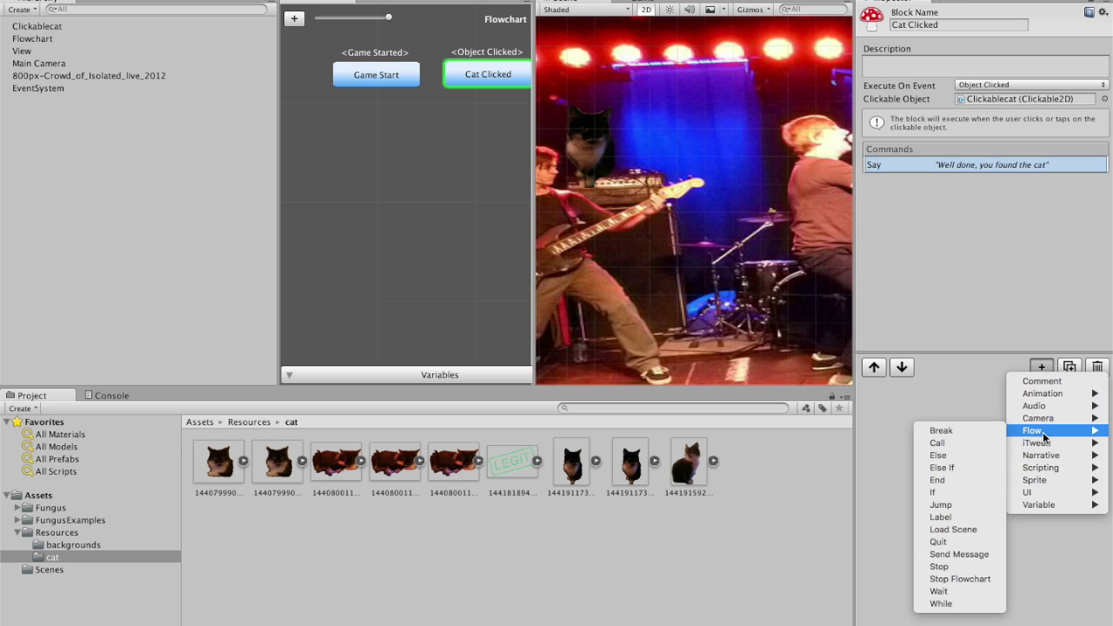
{"action": "left_click", "coordinate": [992, 532]}
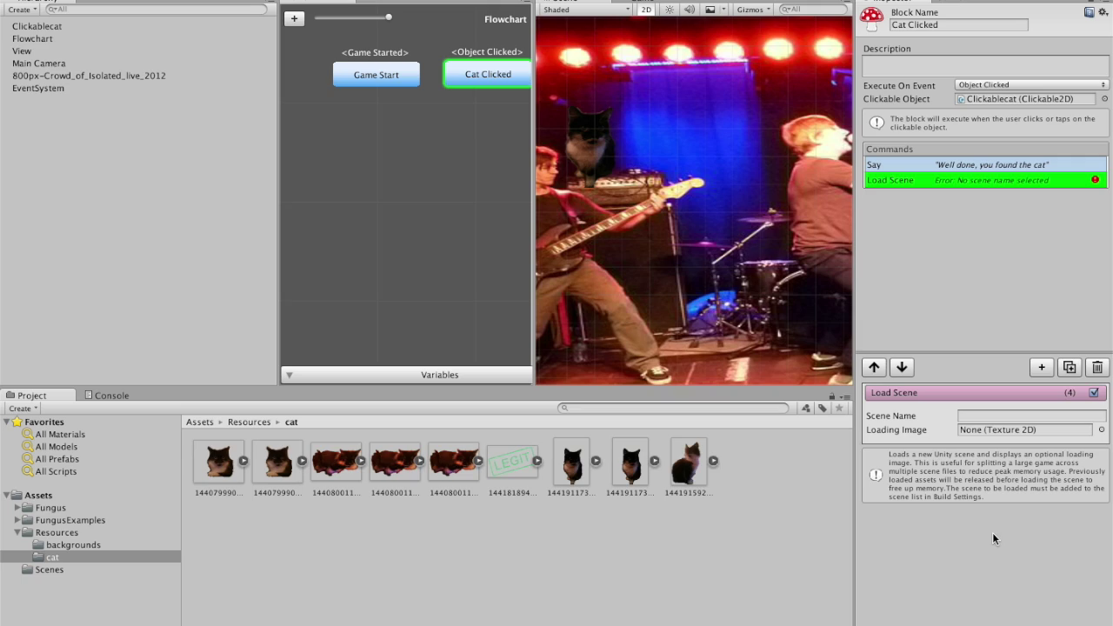
{"action": "left_click", "coordinate": [1026, 416]}
{"action": "type", "text": "L"}
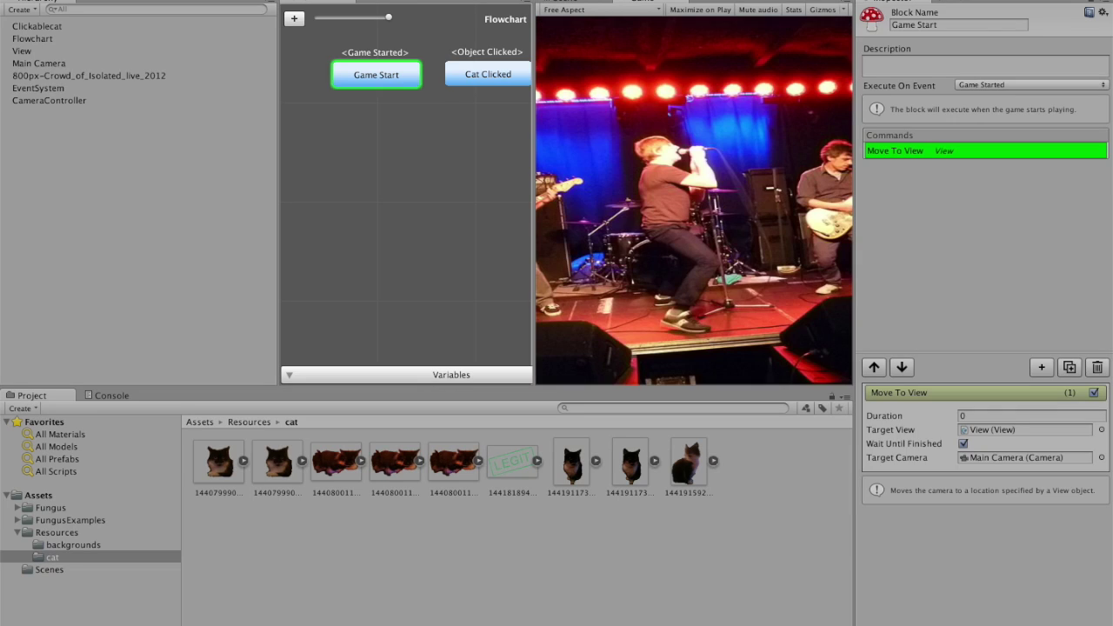
Play-test clicking the cat and dismissing the message to load Level2, then stop playing
{"action": "left_click_drag", "start_coordinate": [533, 110], "coordinate": [320, 113]}
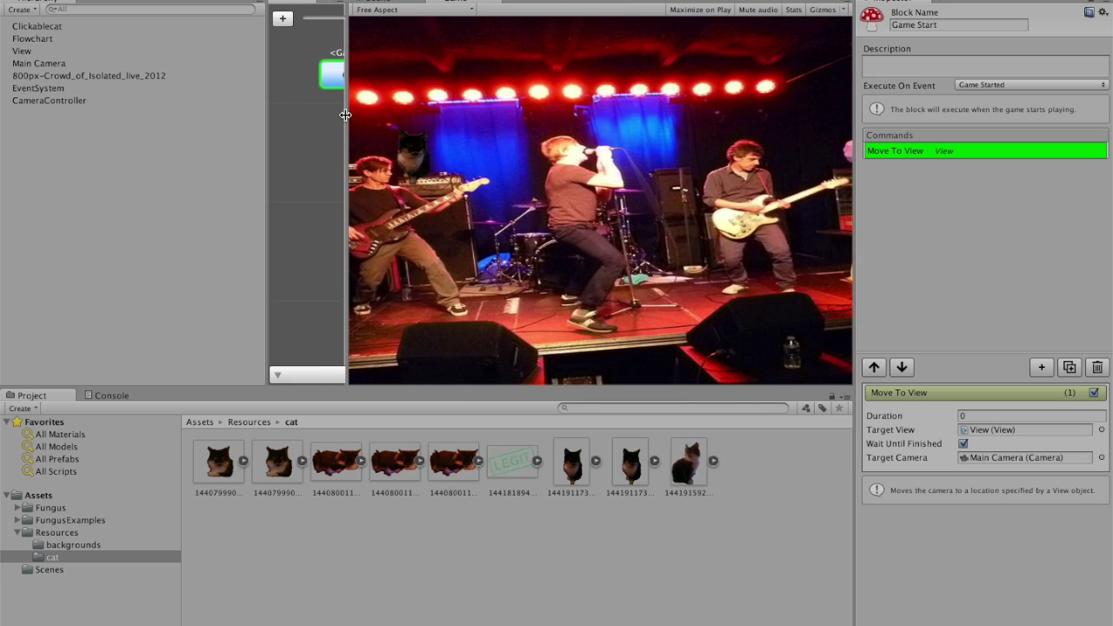
{"action": "left_click", "coordinate": [411, 150]}
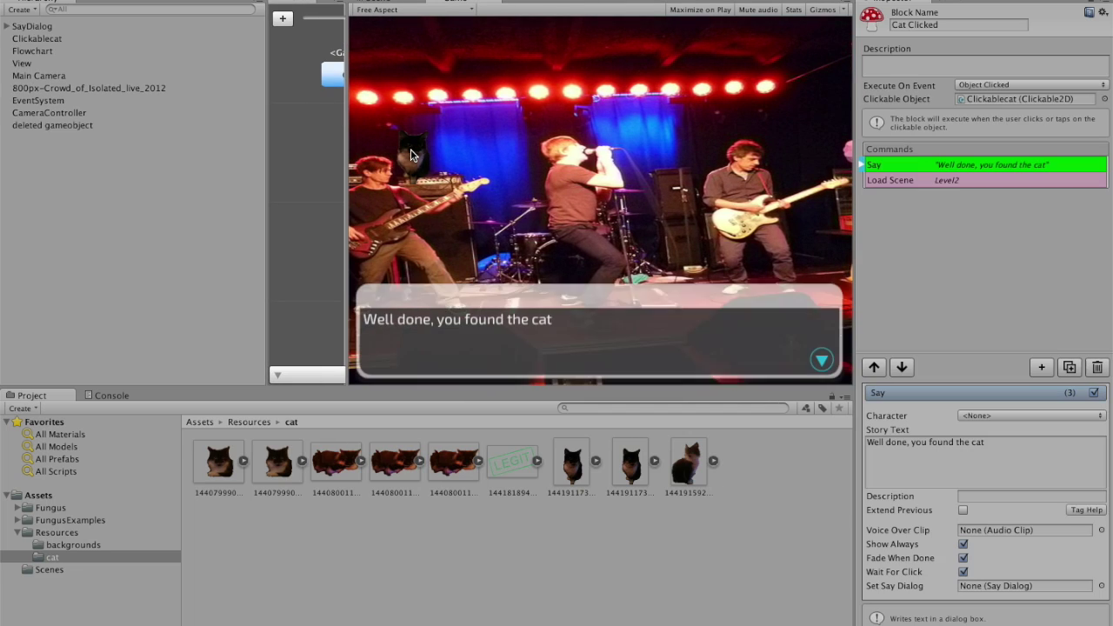
{"action": "left_click", "coordinate": [483, 197]}
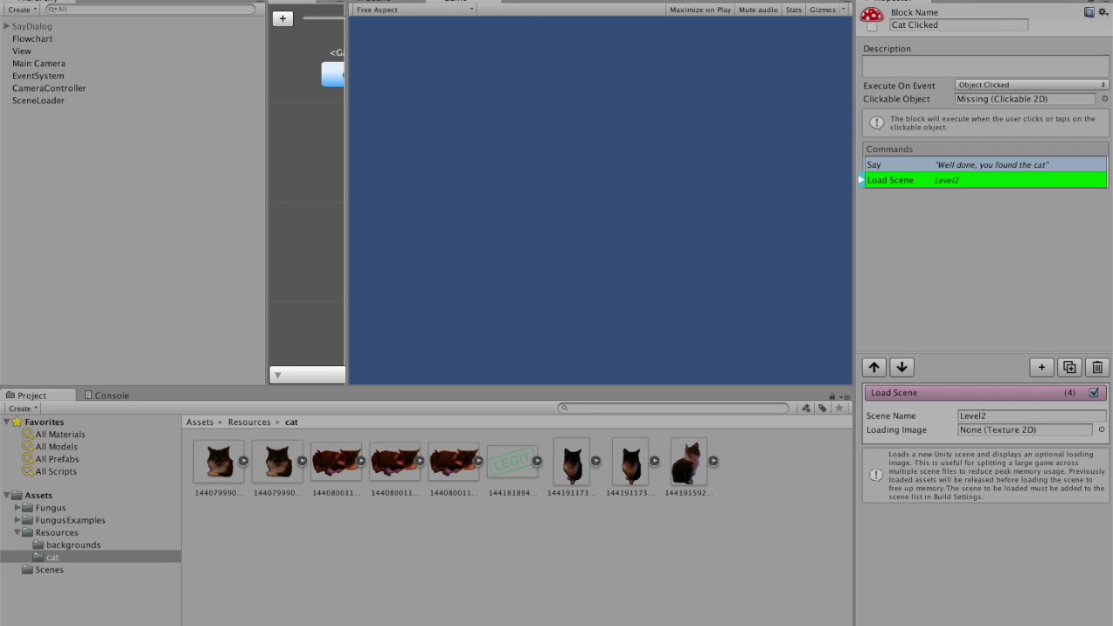
{"action": "key", "text": "super+p"}
{"action": "left_click", "coordinate": [247, 421]}
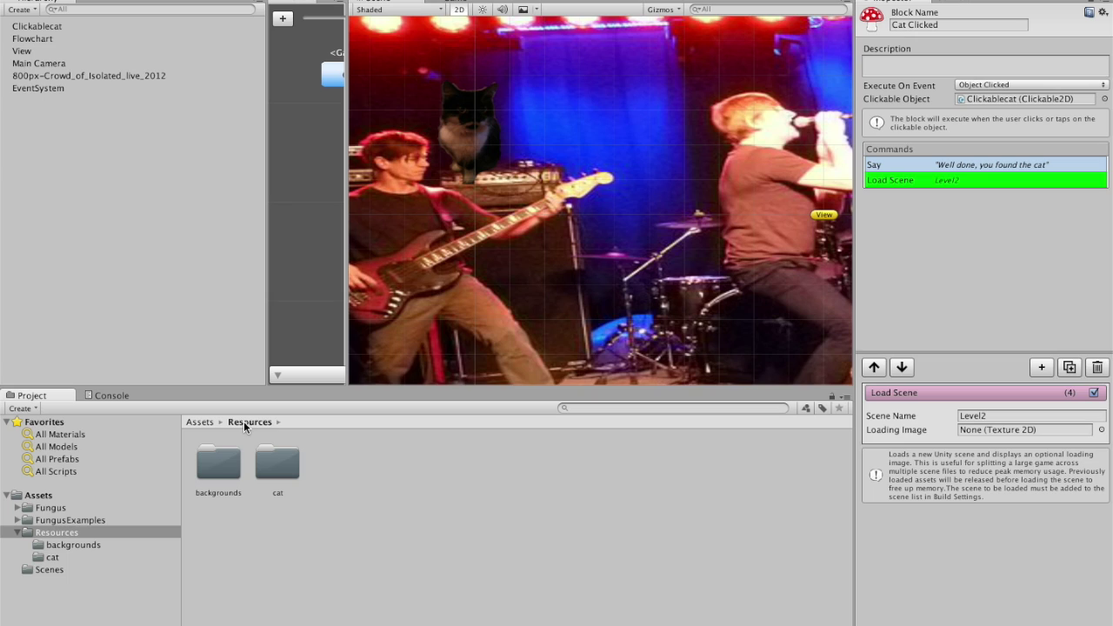
In Assets/Scenes, duplicate the Level1 scene to create Level2
{"action": "double_click", "coordinate": [280, 468]}
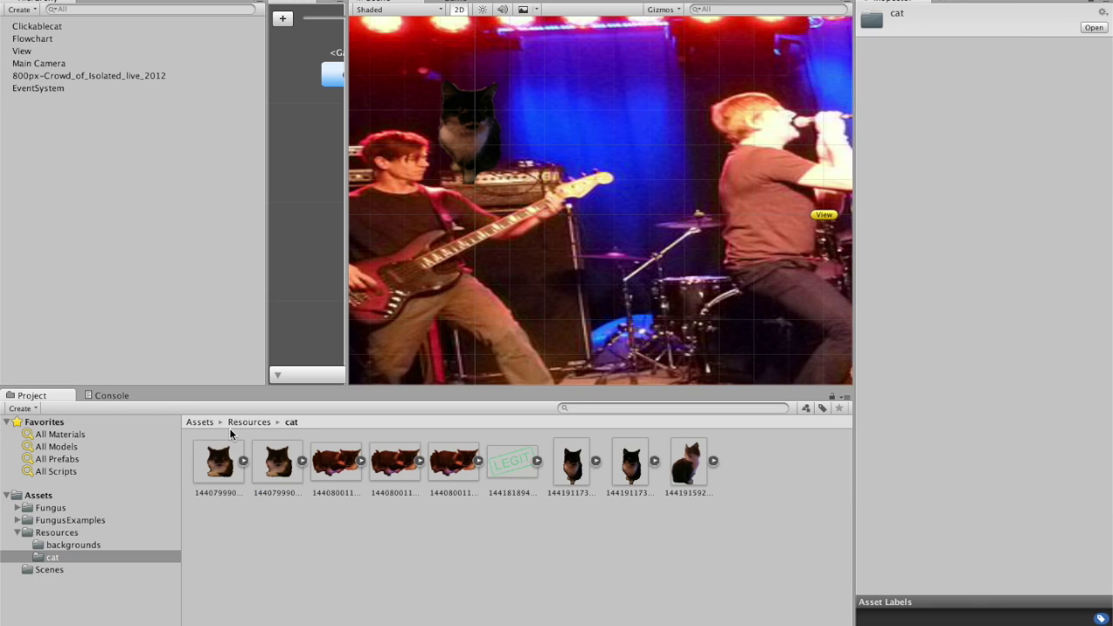
{"action": "left_click", "coordinate": [199, 421]}
{"action": "double_click", "coordinate": [393, 468]}
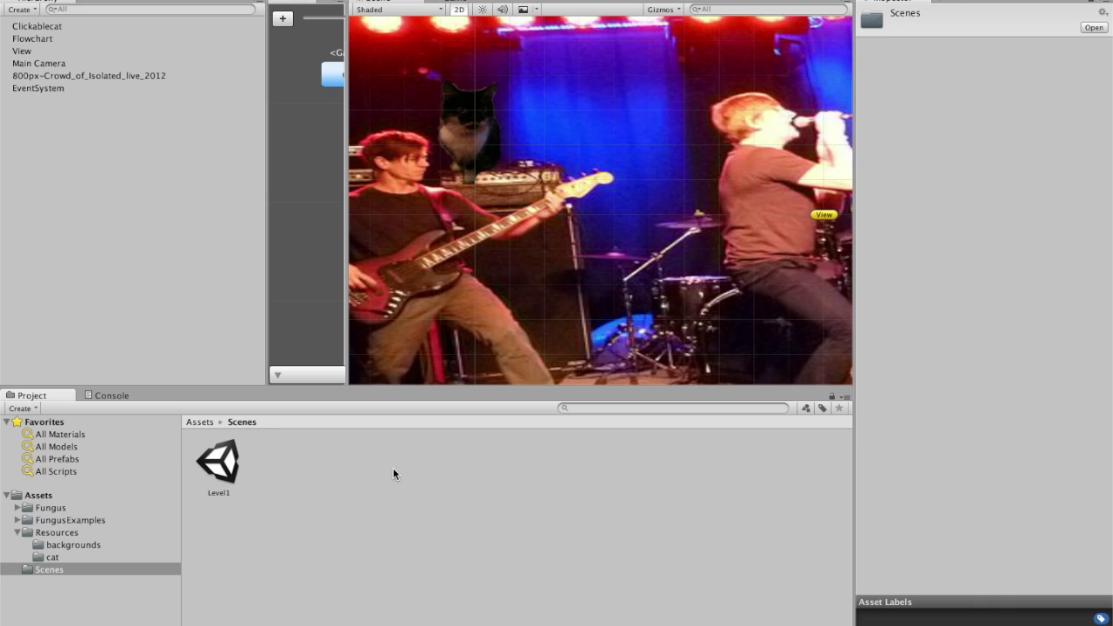
{"action": "left_click", "coordinate": [222, 458]}
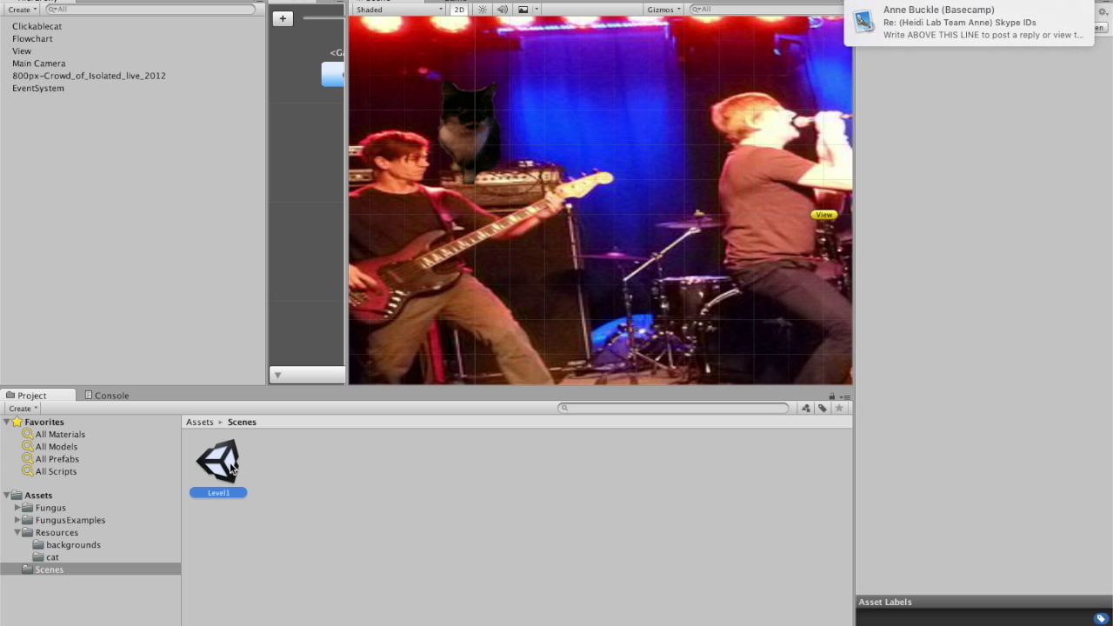
{"action": "key", "text": "super+d"}
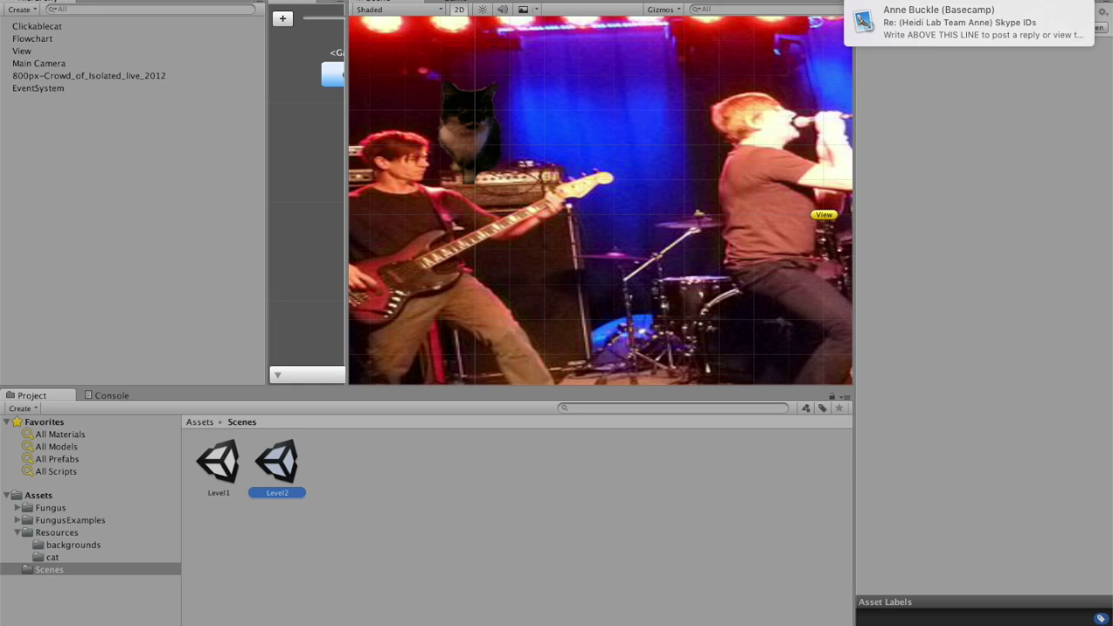
Play-test clicking the cat and dismissing the message to trigger the scene load, then stop
{"action": "key", "text": "super+p"}
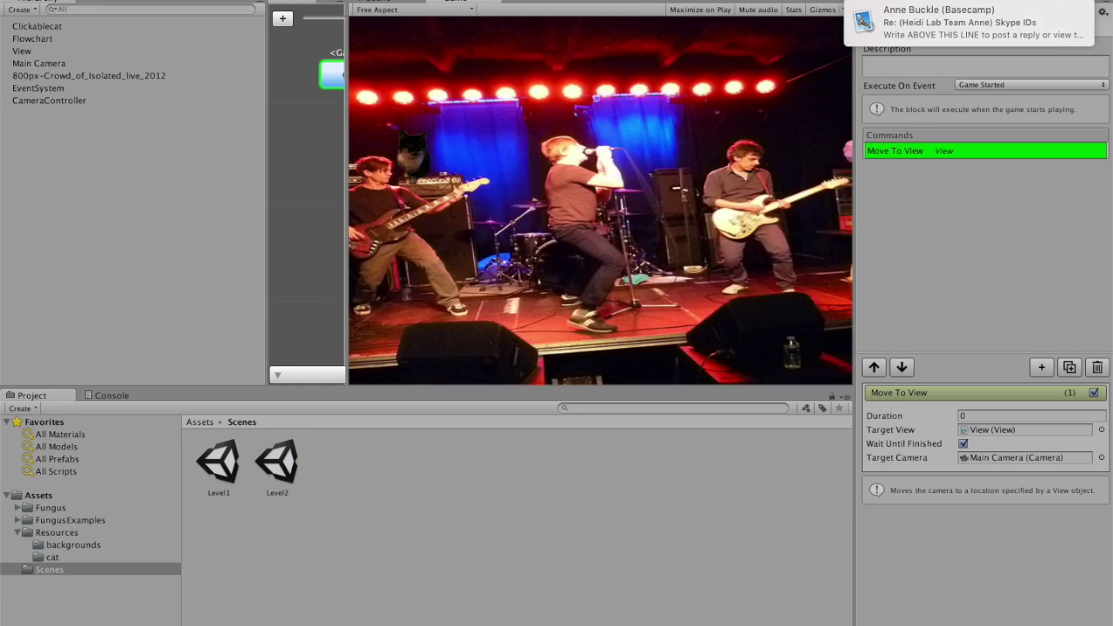
{"action": "left_click", "coordinate": [413, 161]}
{"action": "left_click", "coordinate": [412, 162]}
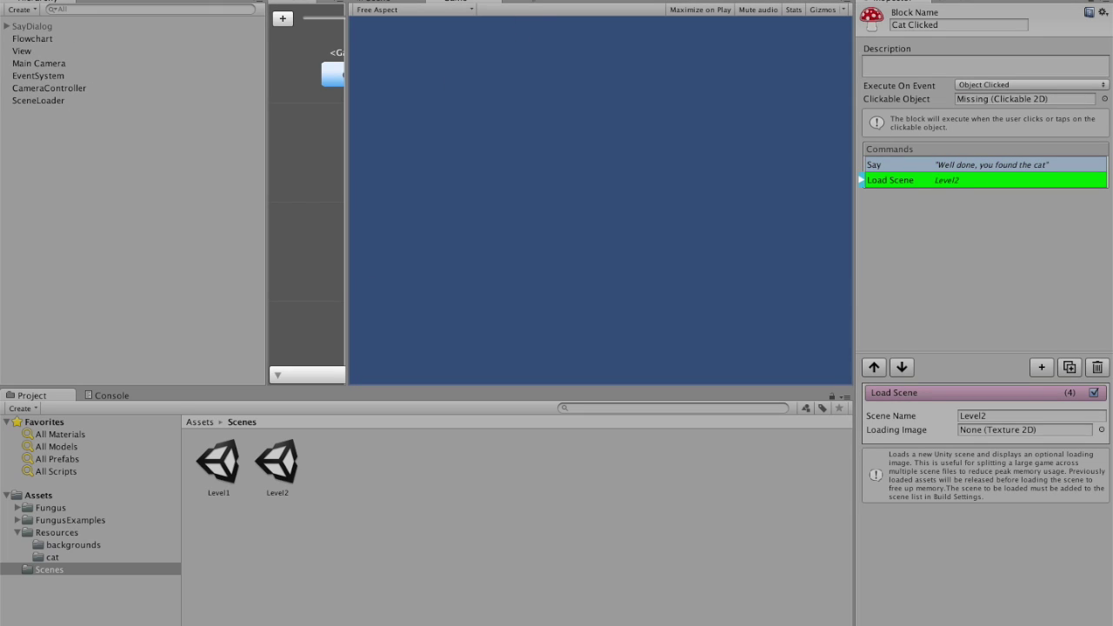
{"action": "key", "text": "super+p"}
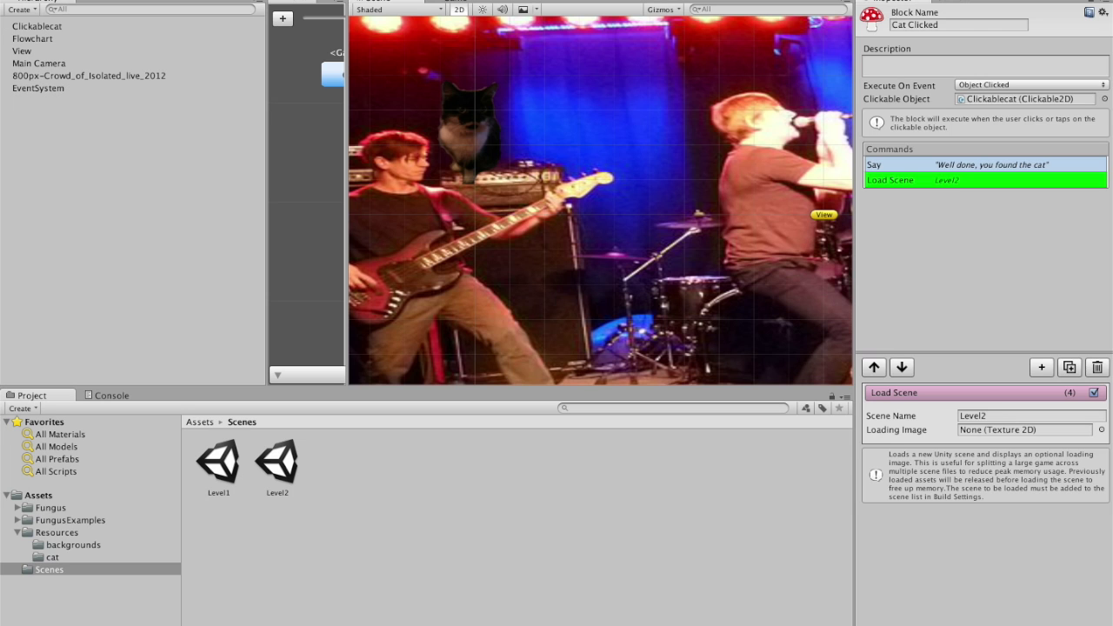
Add Level1 and Level2 to Scenes In Build in File > Build Settings
{"action": "left_click", "coordinate": [61, 0]}
{"action": "mouse_move", "coordinate": [98, 0]}
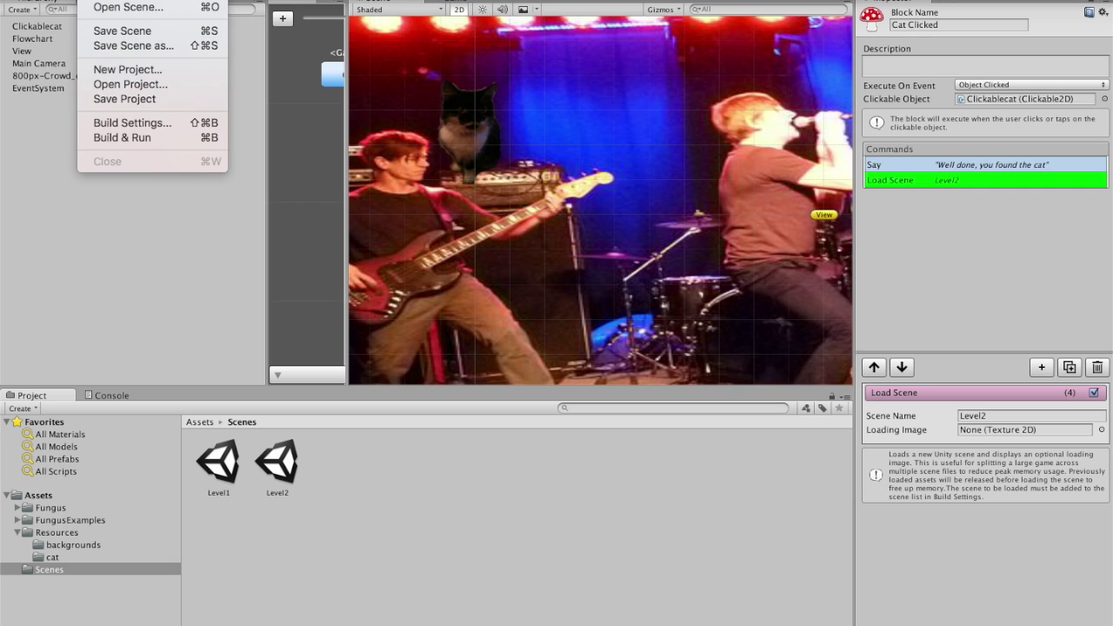
{"action": "left_click", "coordinate": [114, 125]}
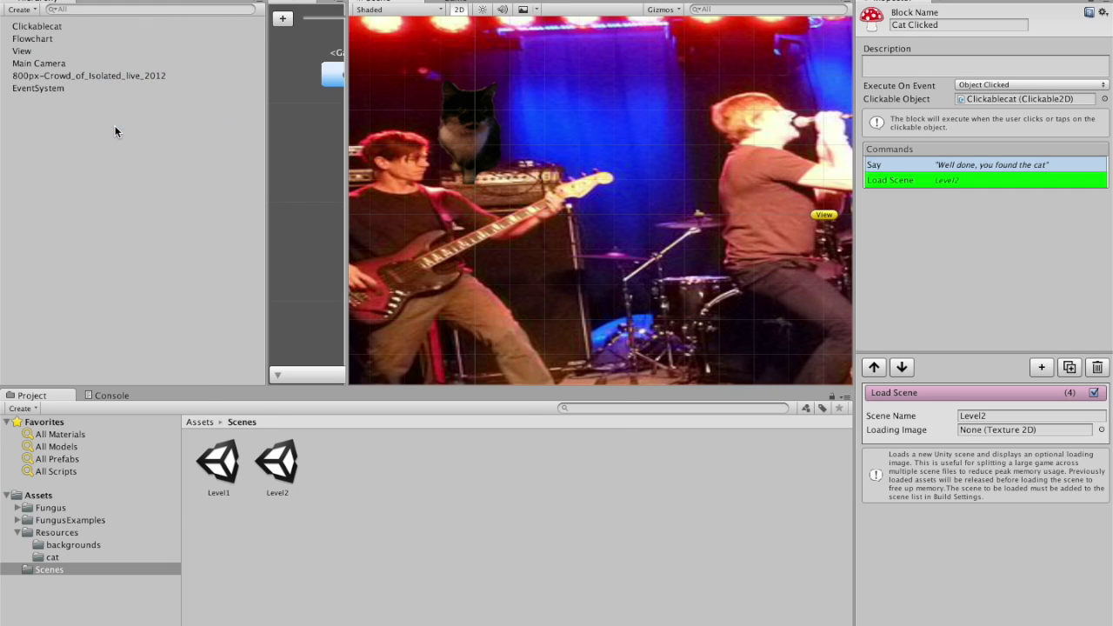
{"action": "left_click_drag", "start_coordinate": [368, 54], "coordinate": [692, 67]}
{"action": "left_click", "coordinate": [263, 422]}
{"action": "left_click_drag", "start_coordinate": [218, 464], "coordinate": [587, 169]}
{"action": "left_click_drag", "start_coordinate": [537, 308], "coordinate": [662, 217]}
{"action": "left_click", "coordinate": [526, 63]}
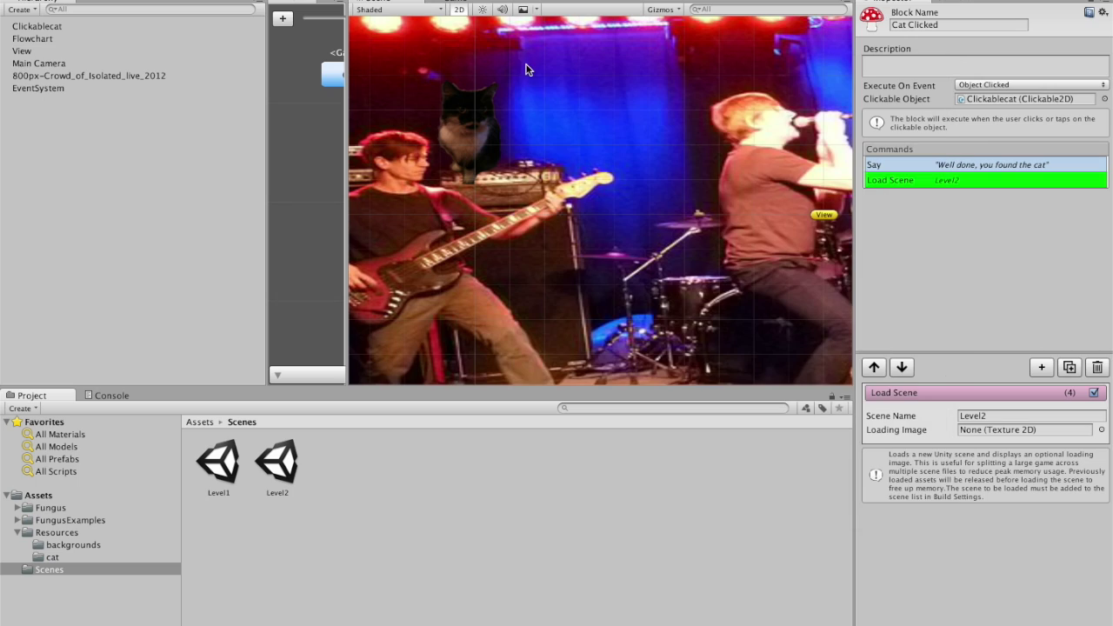
Close the open command list, select the concert background sprite, and start another play test
{"action": "left_click", "coordinate": [91, 0]}
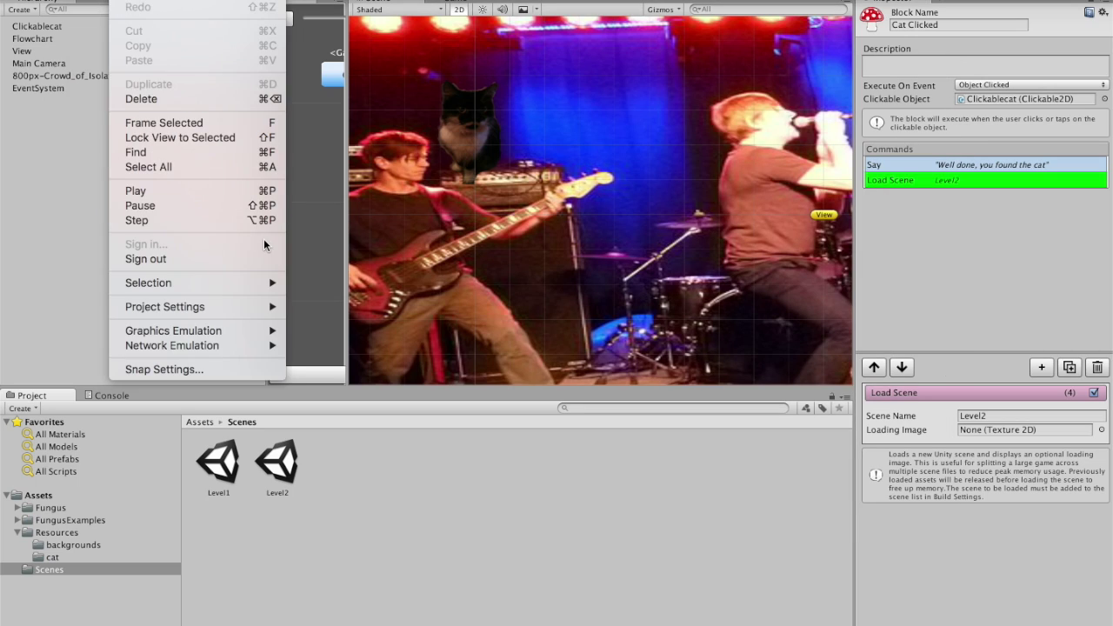
{"action": "left_click", "coordinate": [371, 452]}
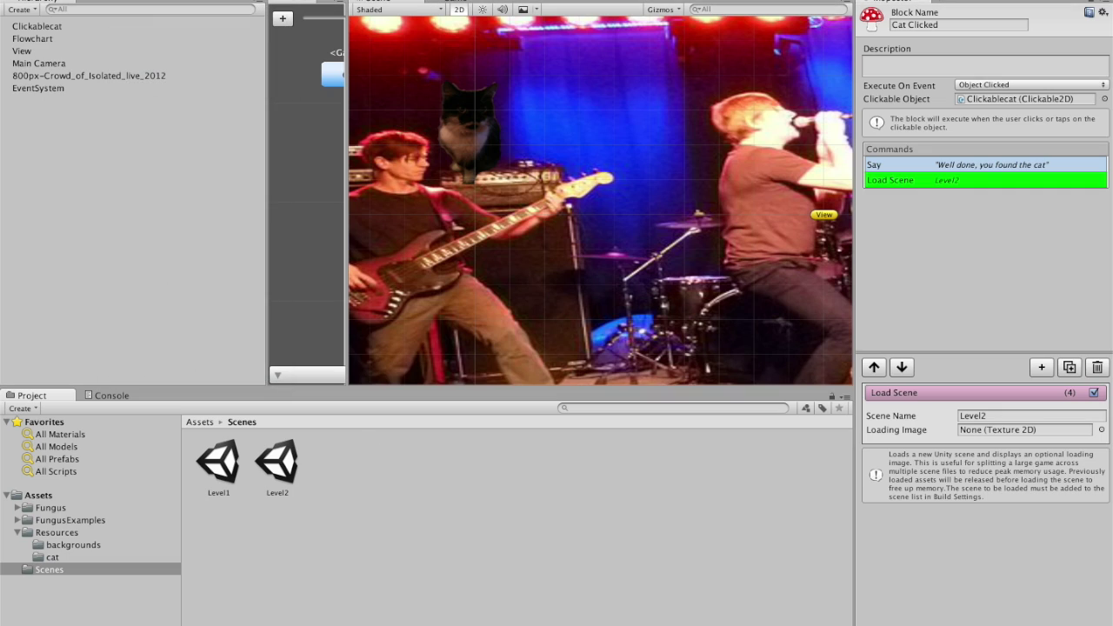
{"action": "left_click", "coordinate": [475, 89]}
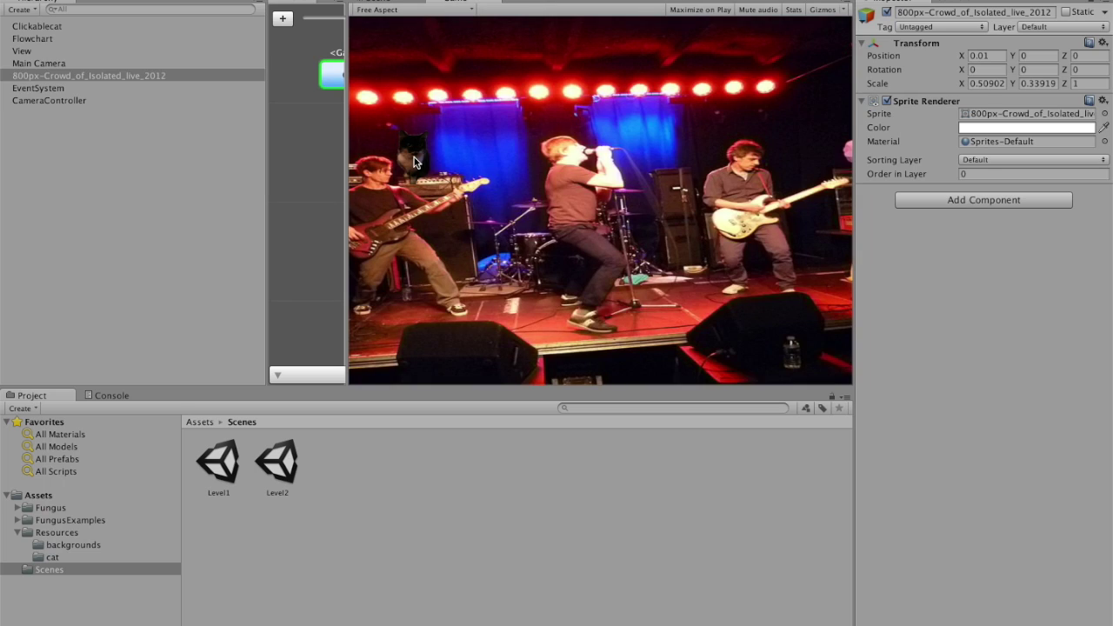
{"action": "left_click", "coordinate": [415, 161]}
Dismiss the cat message so Level2 loads, then switch from Firefox back to the Unity editor
{"action": "left_click", "coordinate": [413, 162]}
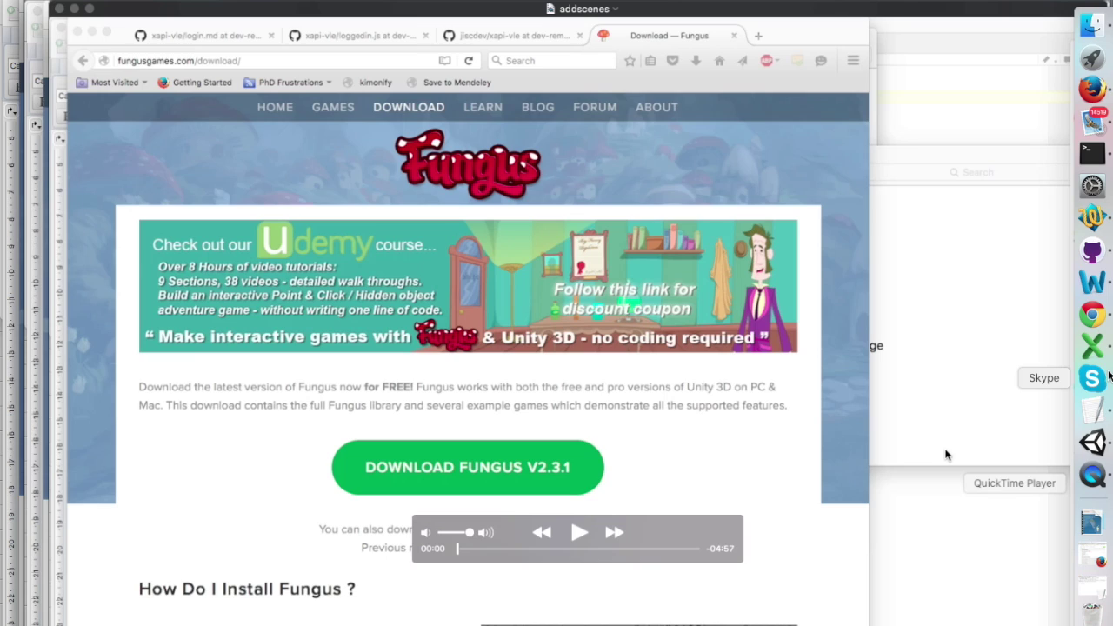
{"action": "left_click", "coordinate": [1093, 443]}
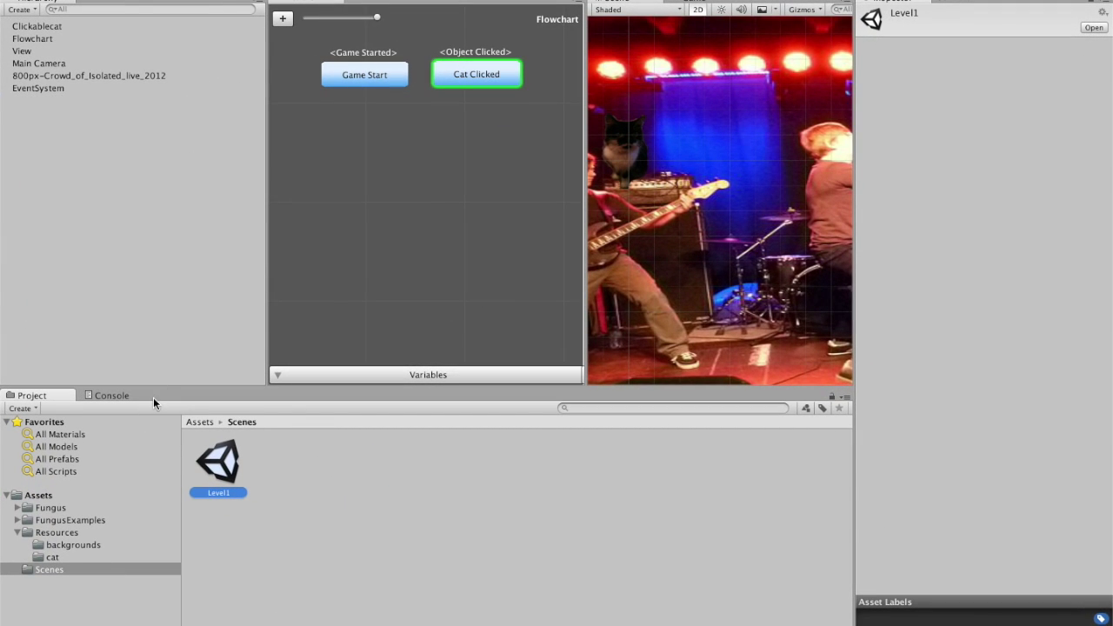
Save the Level1 scene and duplicate it as Level2
{"action": "left_click", "coordinate": [91, 0]}
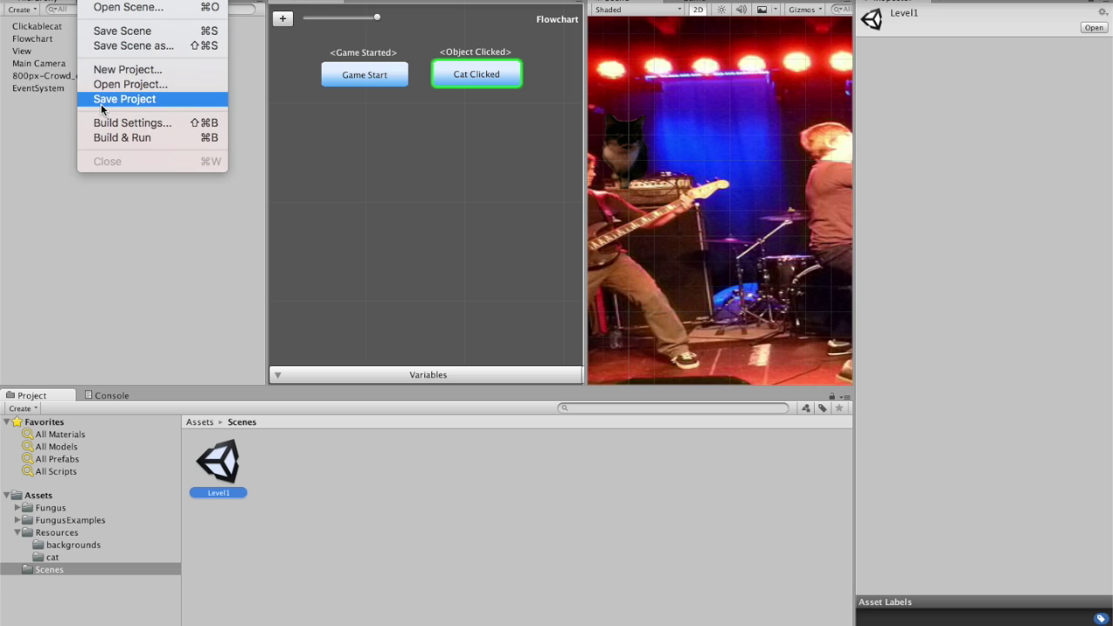
{"action": "left_click", "coordinate": [112, 32]}
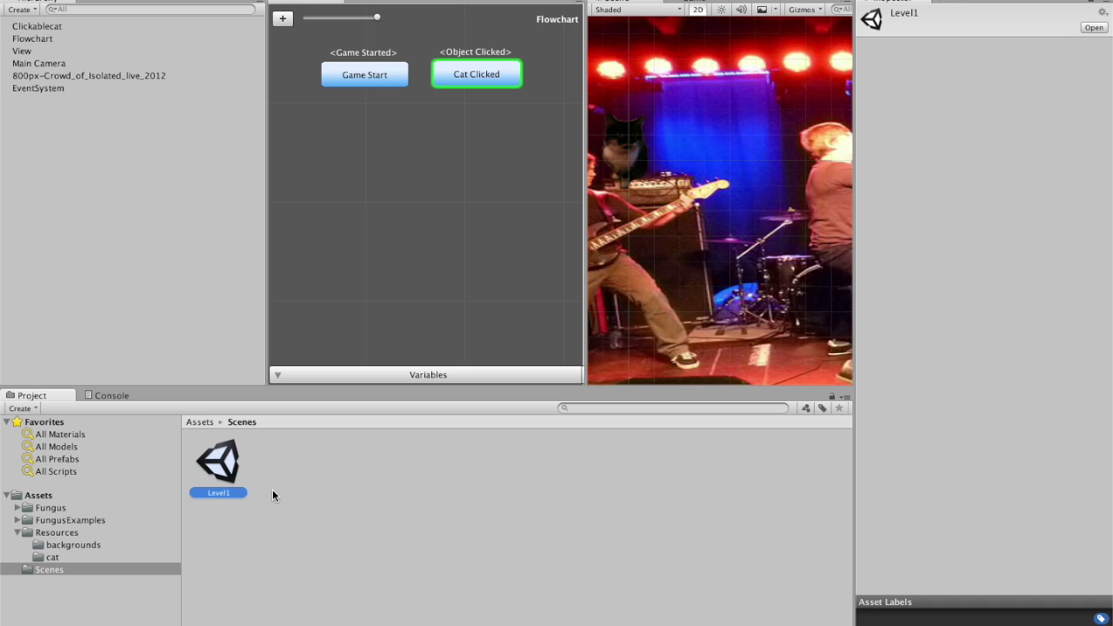
{"action": "key", "text": "super+d"}
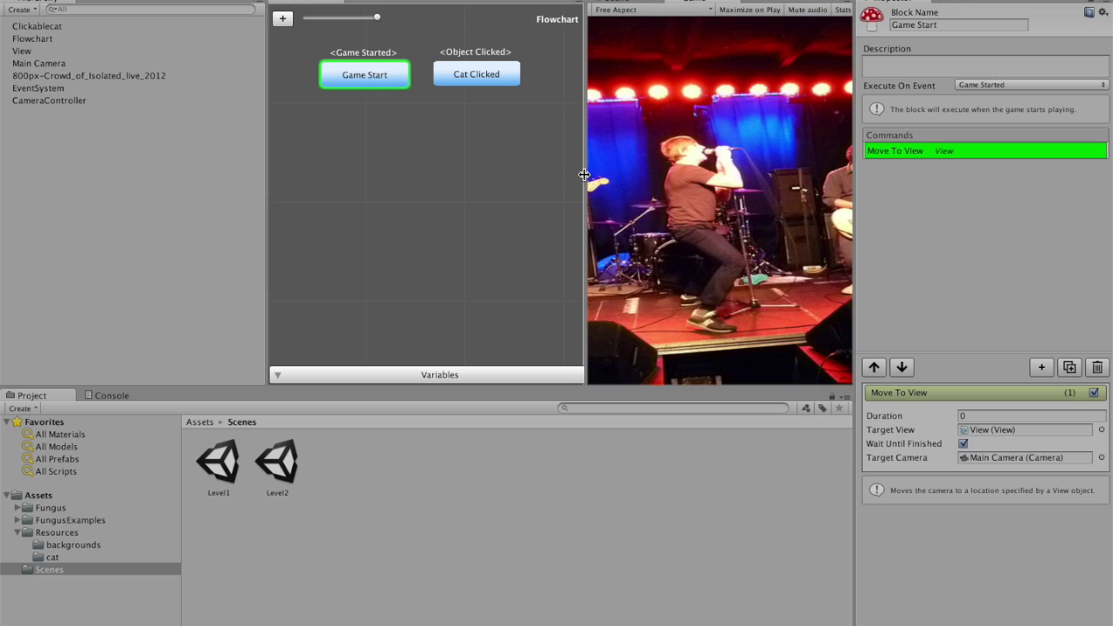
Play-test that clicking the cat and dismissing the message loads the next scene, then select Level2
{"action": "left_click_drag", "start_coordinate": [584, 175], "coordinate": [337, 182]}
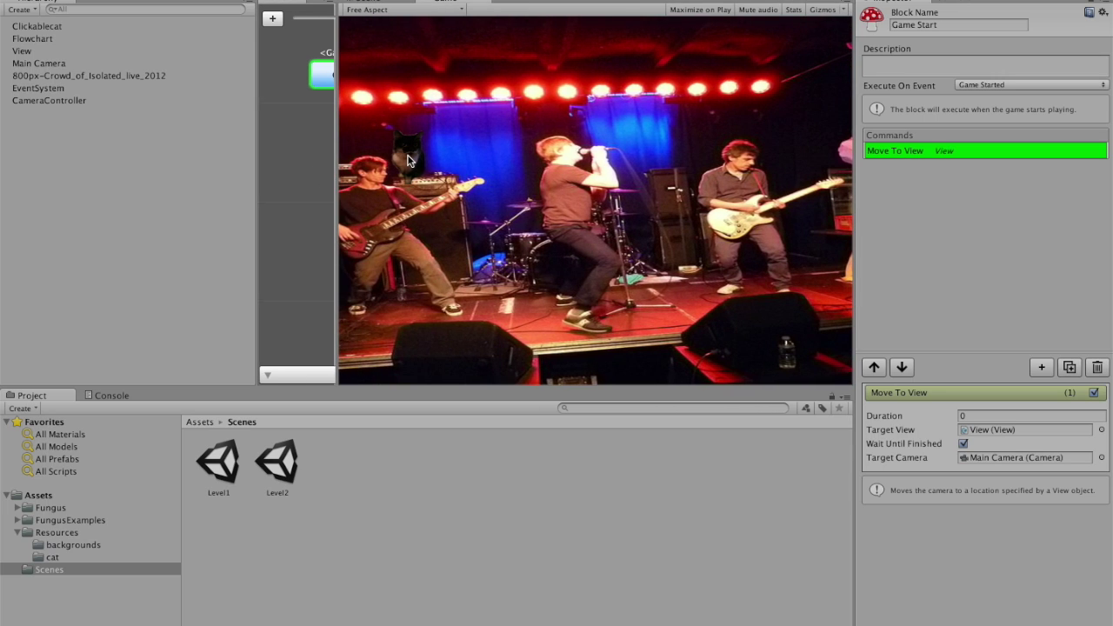
{"action": "left_click", "coordinate": [409, 160]}
{"action": "left_click", "coordinate": [532, 311]}
{"action": "key", "text": "ctrl+p"}
{"action": "left_click", "coordinate": [283, 460]}
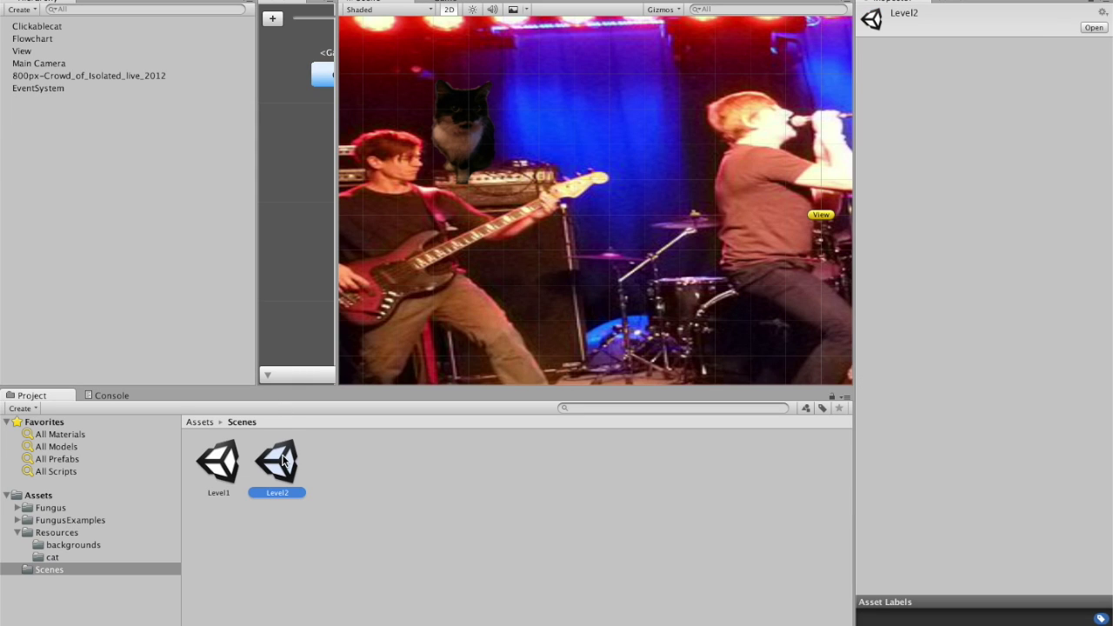
Open the Level2 scene and delete its concert crowd background sprite
{"action": "double_click", "coordinate": [280, 459]}
{"action": "right_click", "coordinate": [38, 77]}
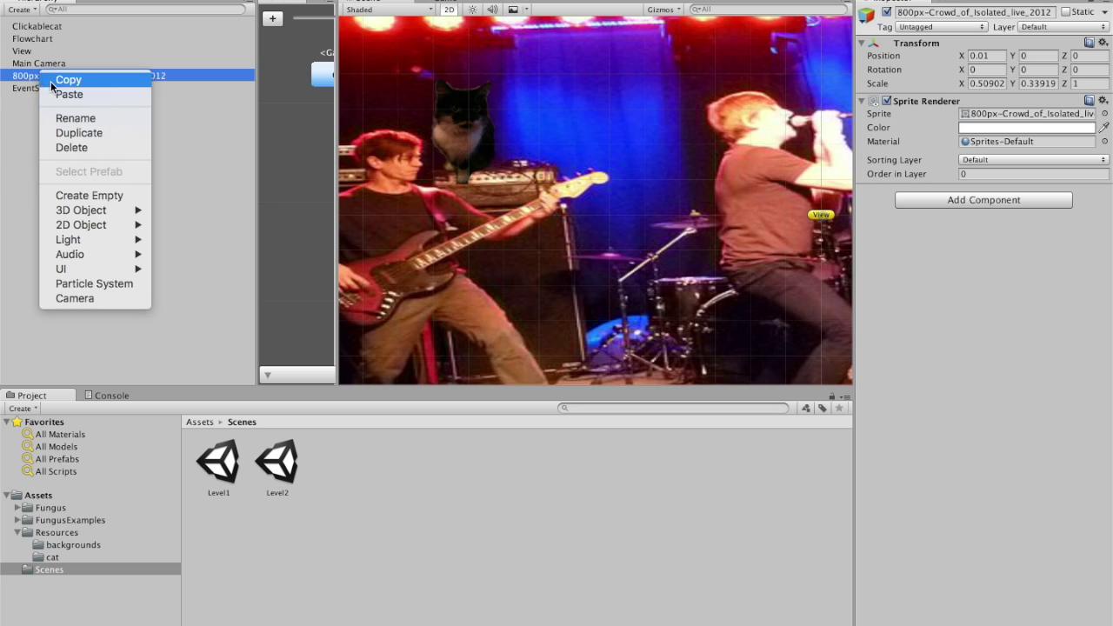
{"action": "left_click", "coordinate": [60, 148]}
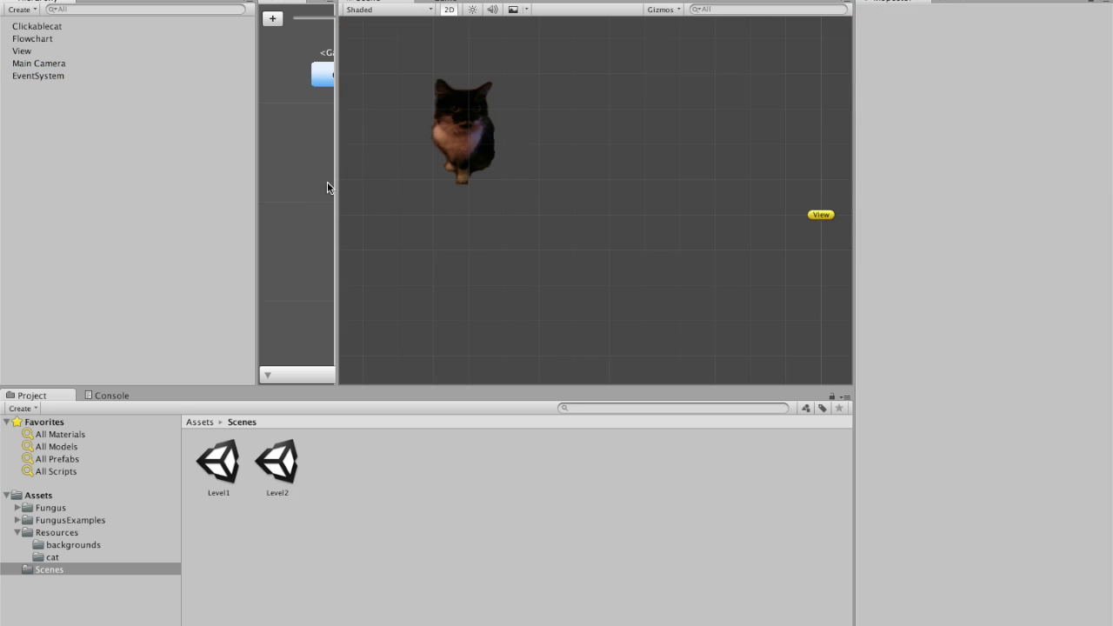
Place the 800px-Centre_court_crowd image from Resources/backgrounds into the scene
{"action": "left_click", "coordinate": [76, 532]}
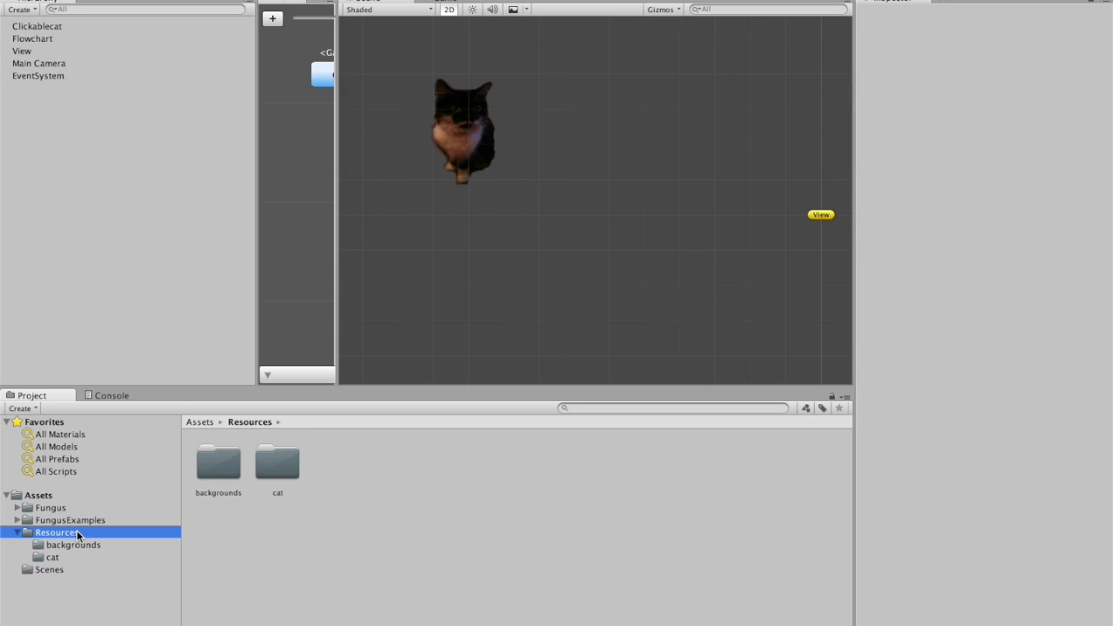
{"action": "double_click", "coordinate": [208, 471]}
{"action": "scroll", "coordinate": [525, 240], "scroll_direction": "down", "scroll_amount": 5}
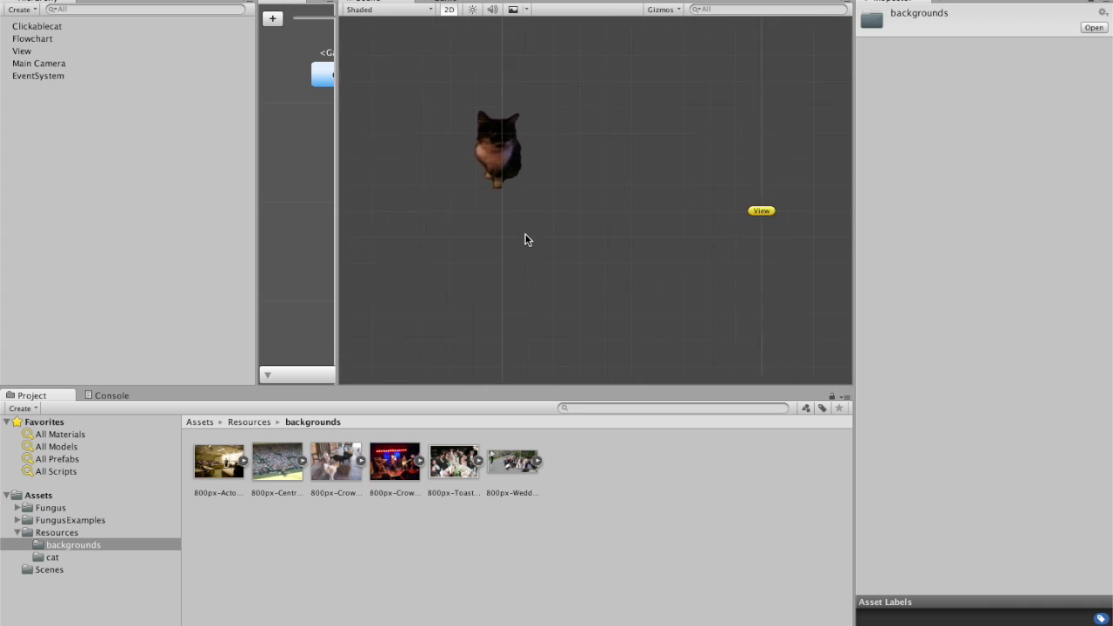
{"action": "left_click", "coordinate": [277, 456]}
{"action": "left_click_drag", "start_coordinate": [277, 457], "coordinate": [484, 254]}
Shrink the crowd image to about 0.577 by 0.346 scale at position 0.3, -0.02
{"action": "scroll", "coordinate": [484, 255], "scroll_direction": "down", "scroll_amount": 5}
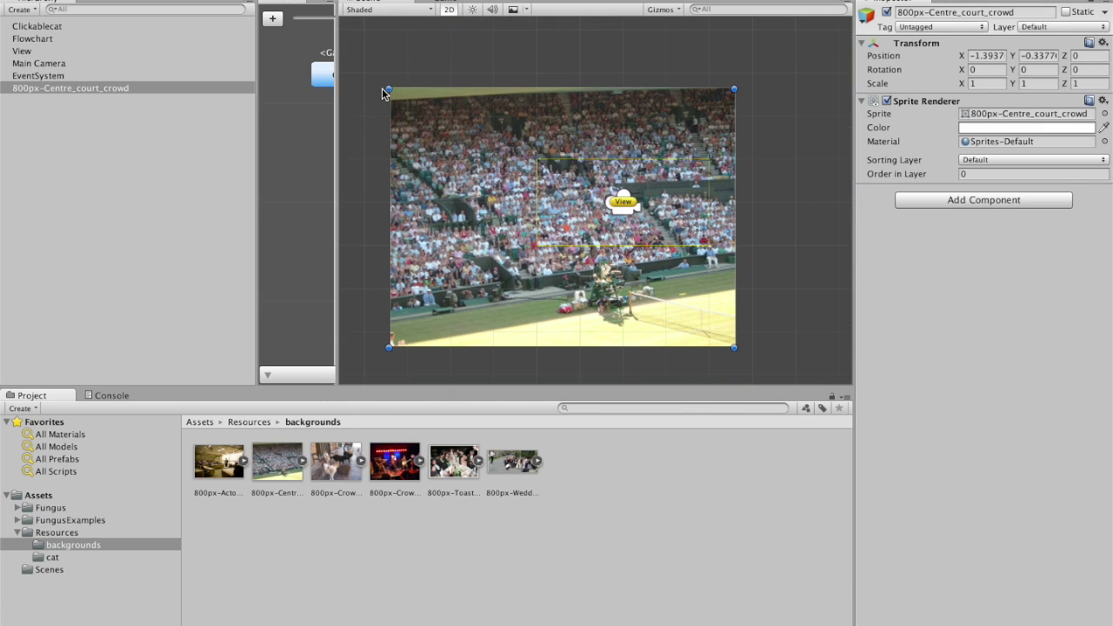
{"action": "left_click_drag", "start_coordinate": [388, 91], "coordinate": [538, 160]}
{"action": "left_click_drag", "start_coordinate": [536, 345], "coordinate": [531, 247]}
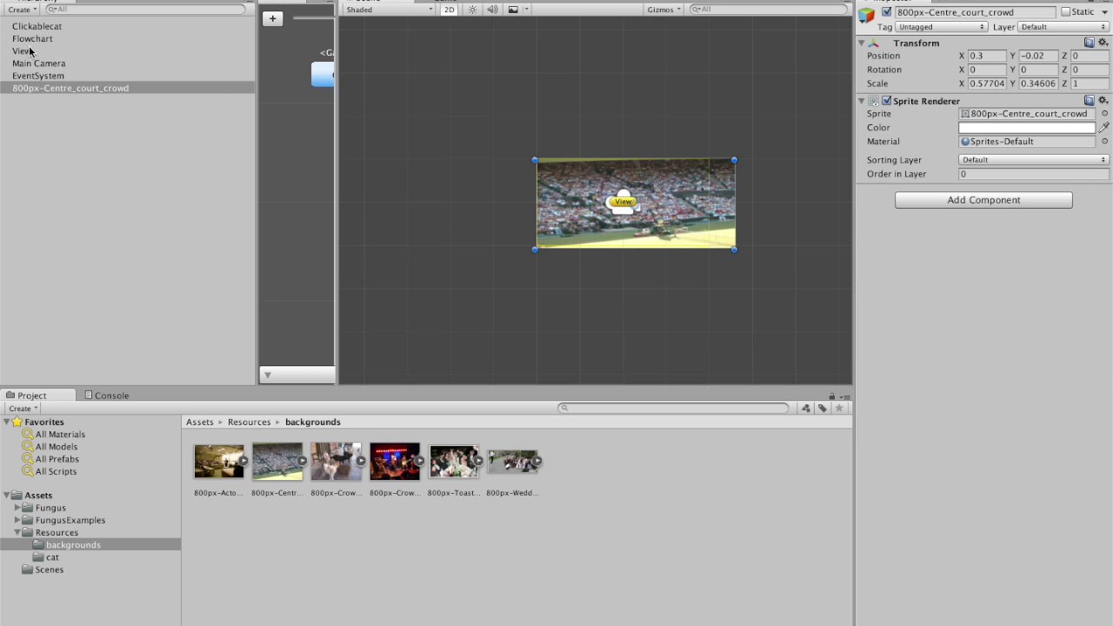
{"action": "left_click", "coordinate": [52, 26]}
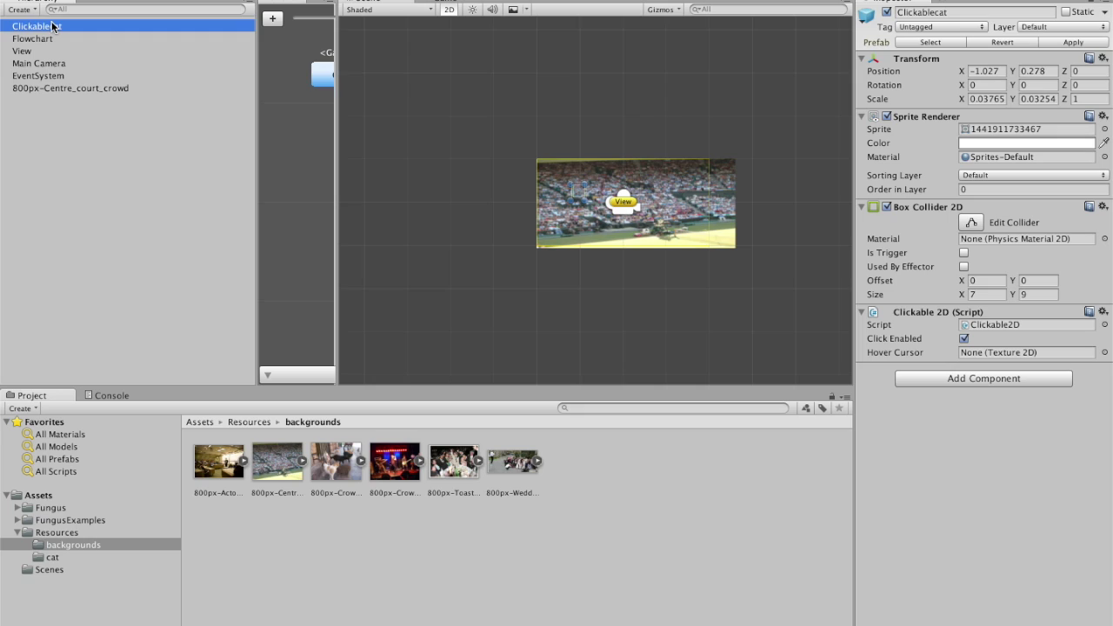
Copy the Clickablecat name, then delete the Clickablecat object from Level2
{"action": "left_click", "coordinate": [52, 26]}
{"action": "right_click", "coordinate": [51, 18]}
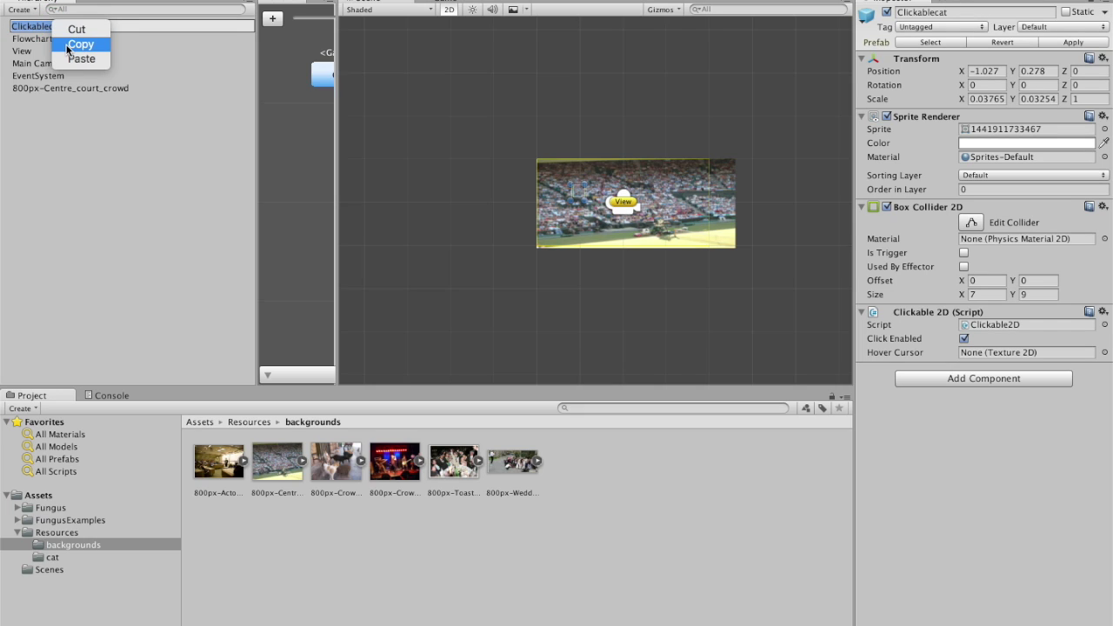
{"action": "left_click", "coordinate": [41, 45]}
{"action": "left_click", "coordinate": [63, 141]}
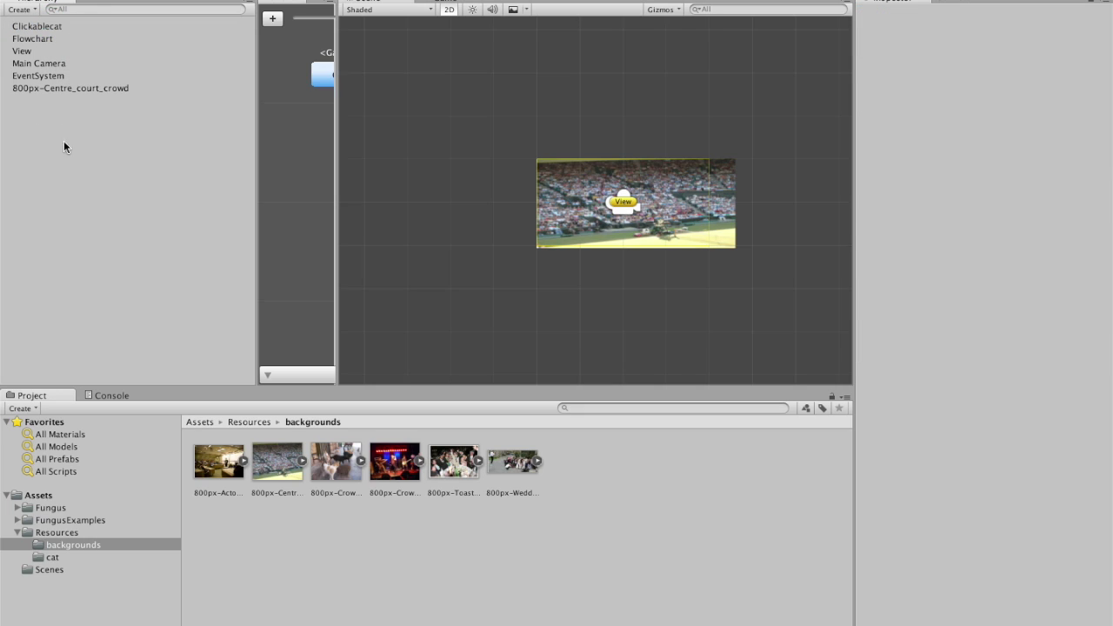
{"action": "right_click", "coordinate": [51, 26]}
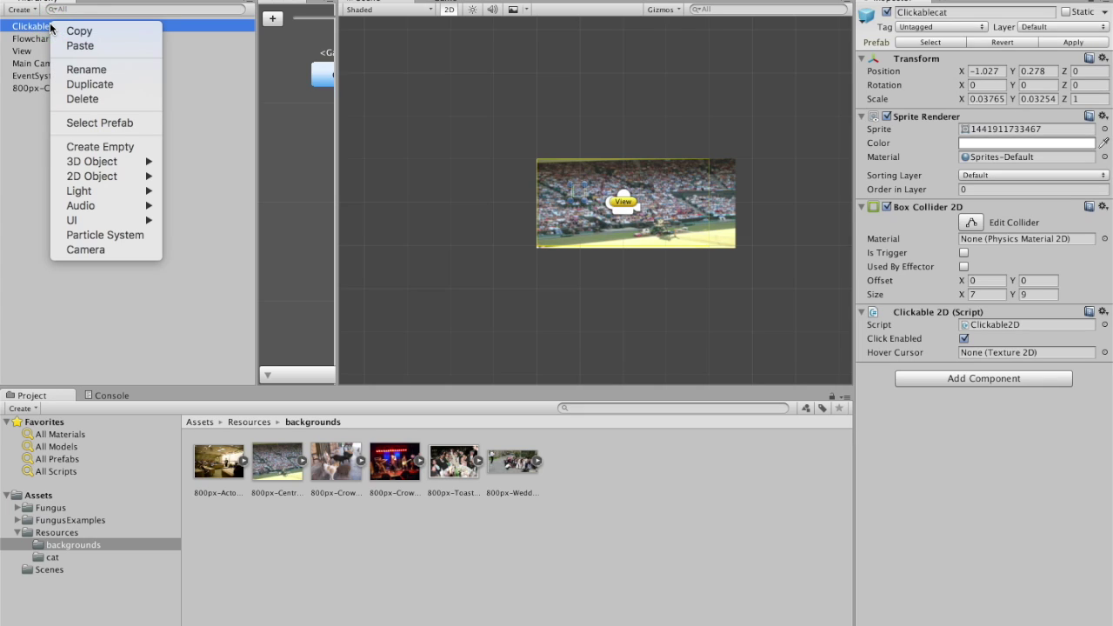
{"action": "left_click", "coordinate": [75, 99]}
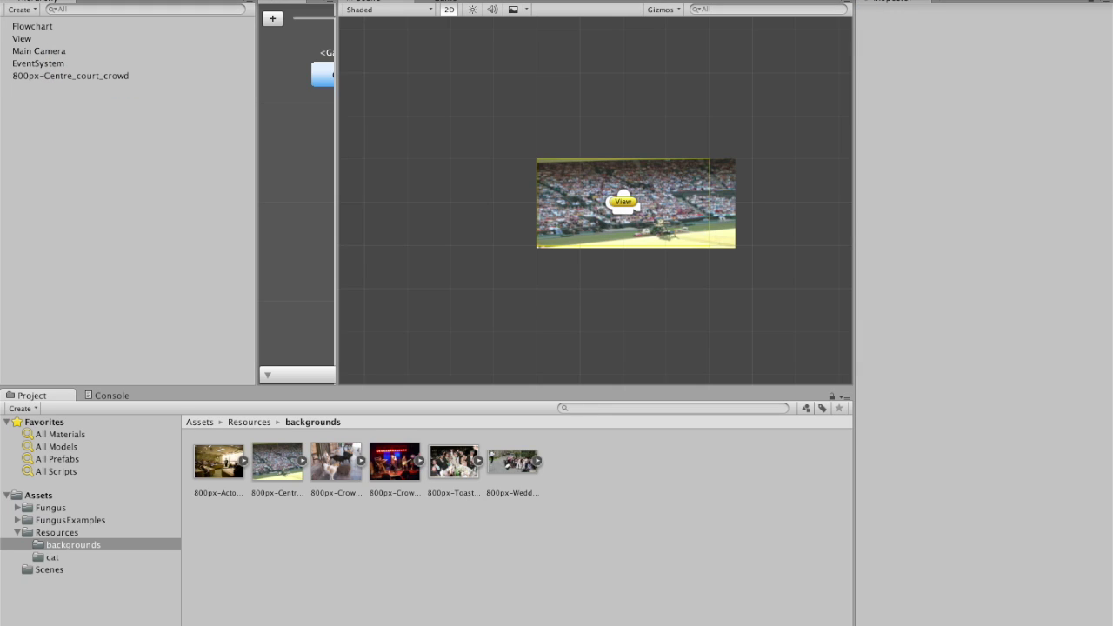
Add a Fungus Clickable Sprite and shrink it to about 0.166 by 0.178 below the crowd
{"action": "mouse_move", "coordinate": [494, 4]}
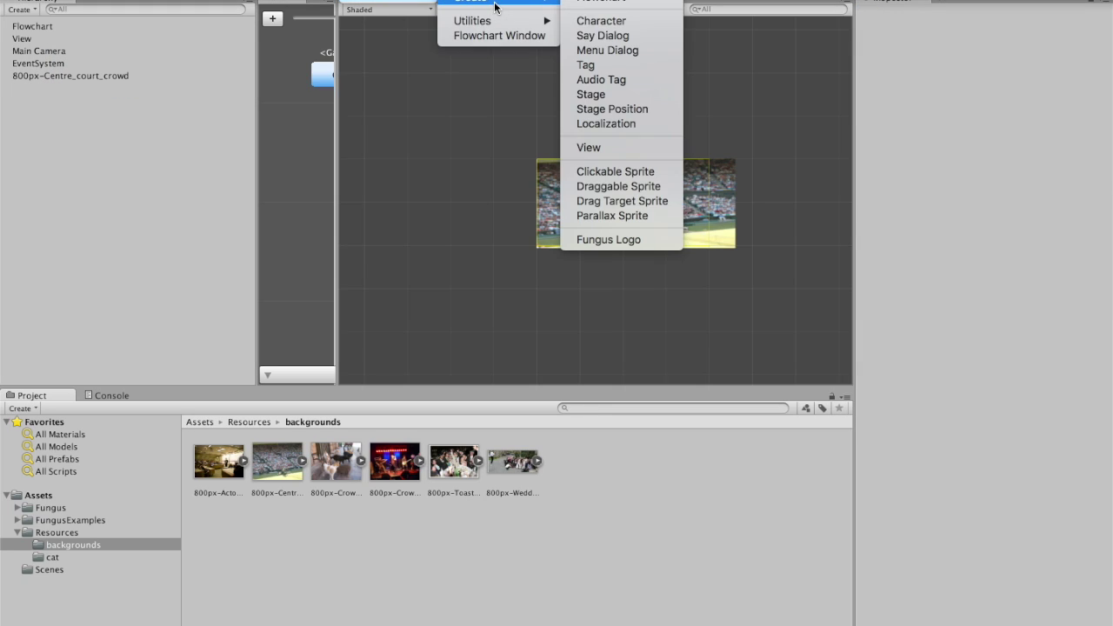
{"action": "left_click", "coordinate": [618, 175]}
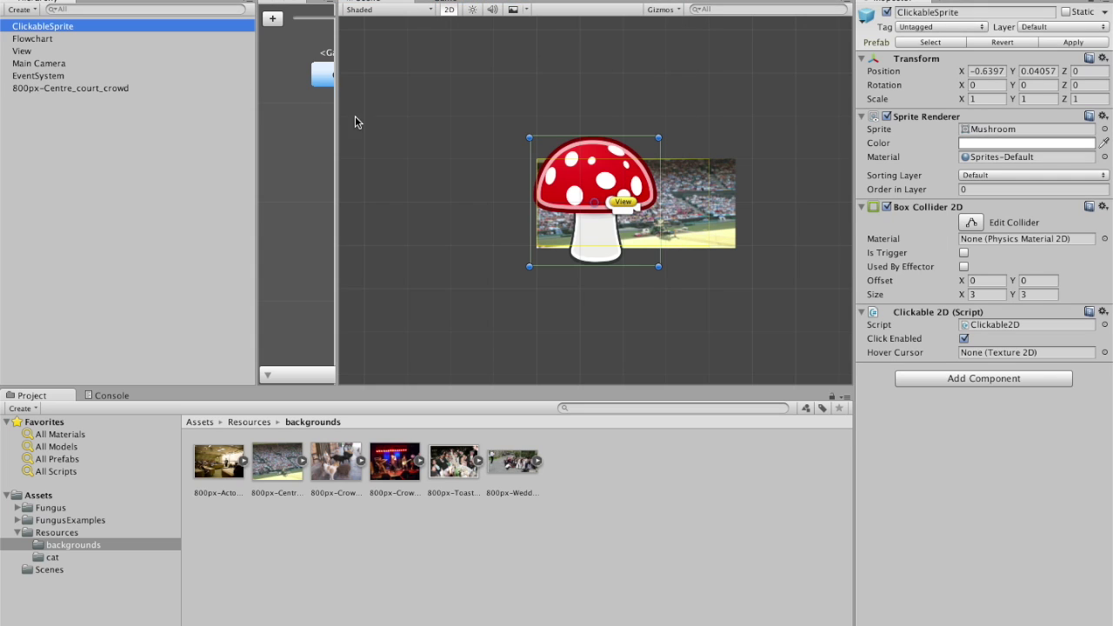
{"action": "left_click_drag", "start_coordinate": [529, 138], "coordinate": [637, 243]}
{"action": "left_click", "coordinate": [59, 531]}
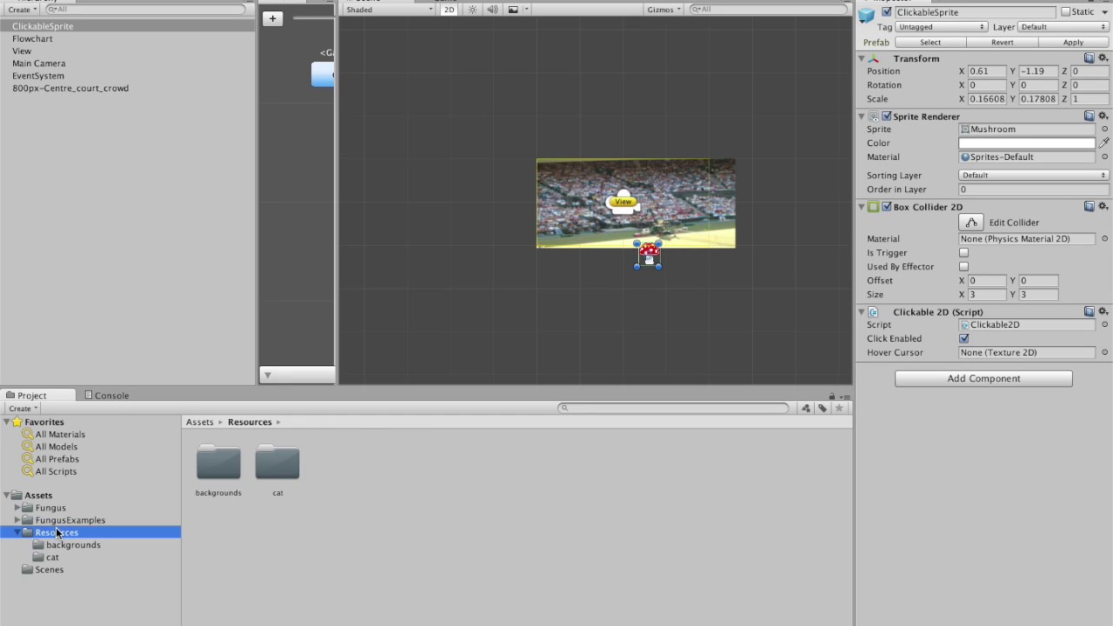
{"action": "left_click", "coordinate": [63, 559]}
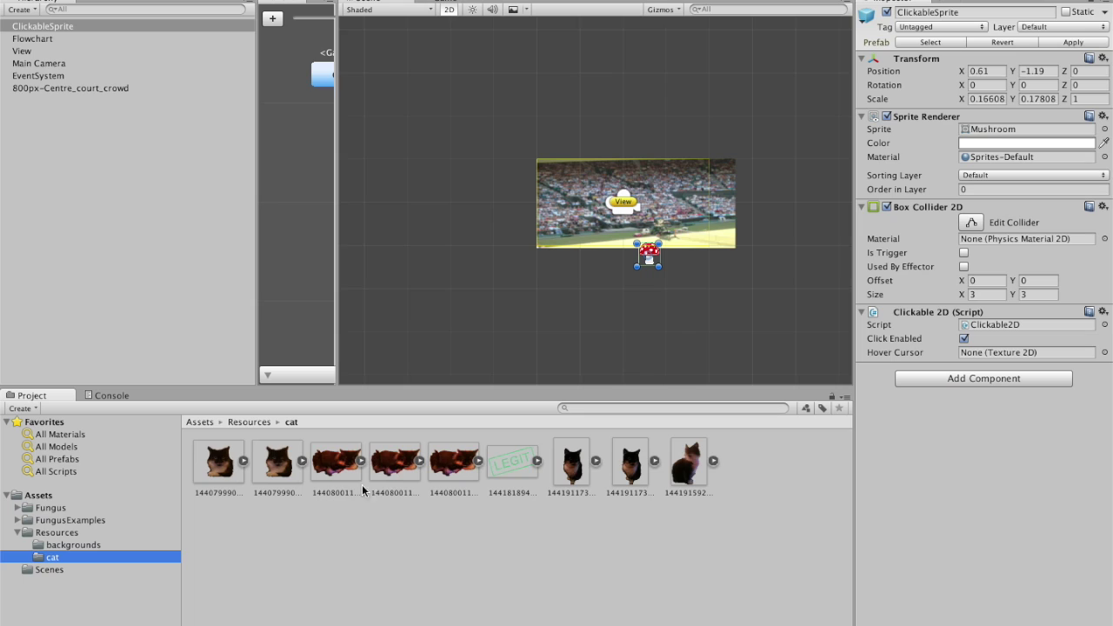
{"action": "left_click_drag", "start_coordinate": [395, 467], "coordinate": [1008, 131]}
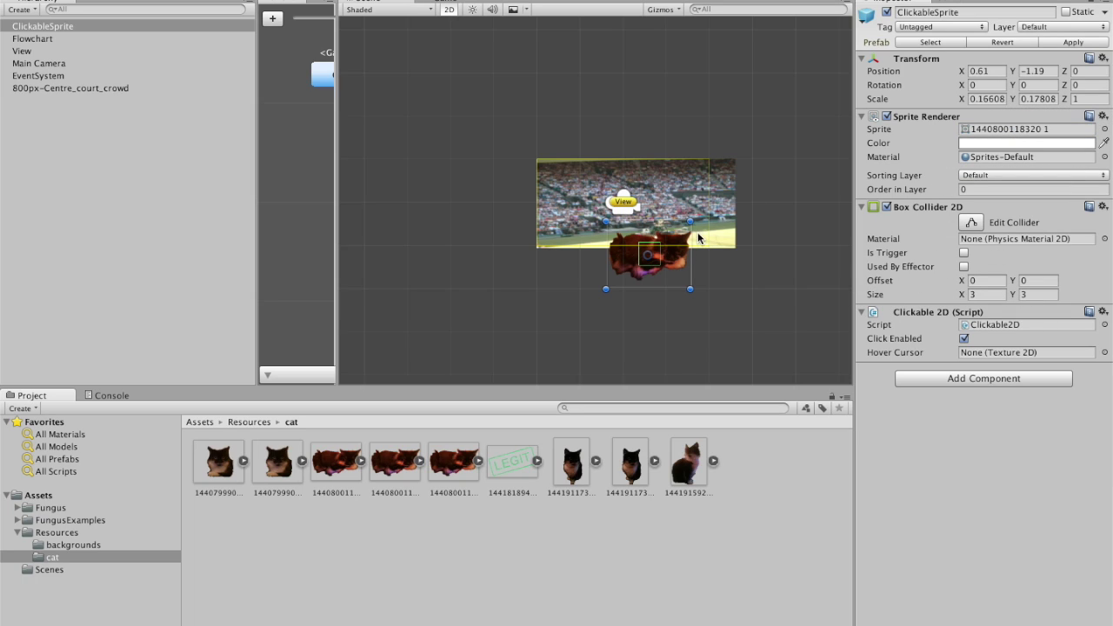
{"action": "left_click_drag", "start_coordinate": [690, 220], "coordinate": [559, 196]}
{"action": "scroll", "coordinate": [631, 271], "scroll_direction": "down", "scroll_amount": 2}
{"action": "scroll", "coordinate": [560, 195], "scroll_direction": "up", "scroll_amount": 6}
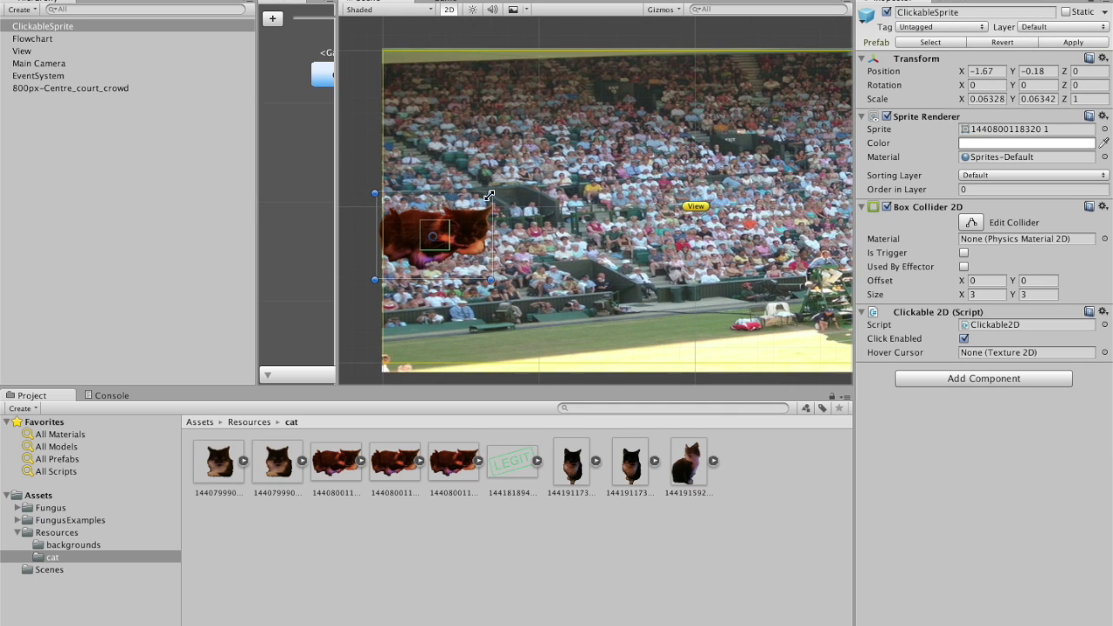
{"action": "left_click_drag", "start_coordinate": [492, 195], "coordinate": [447, 195]}
{"action": "left_click_drag", "start_coordinate": [370, 197], "coordinate": [765, 70]}
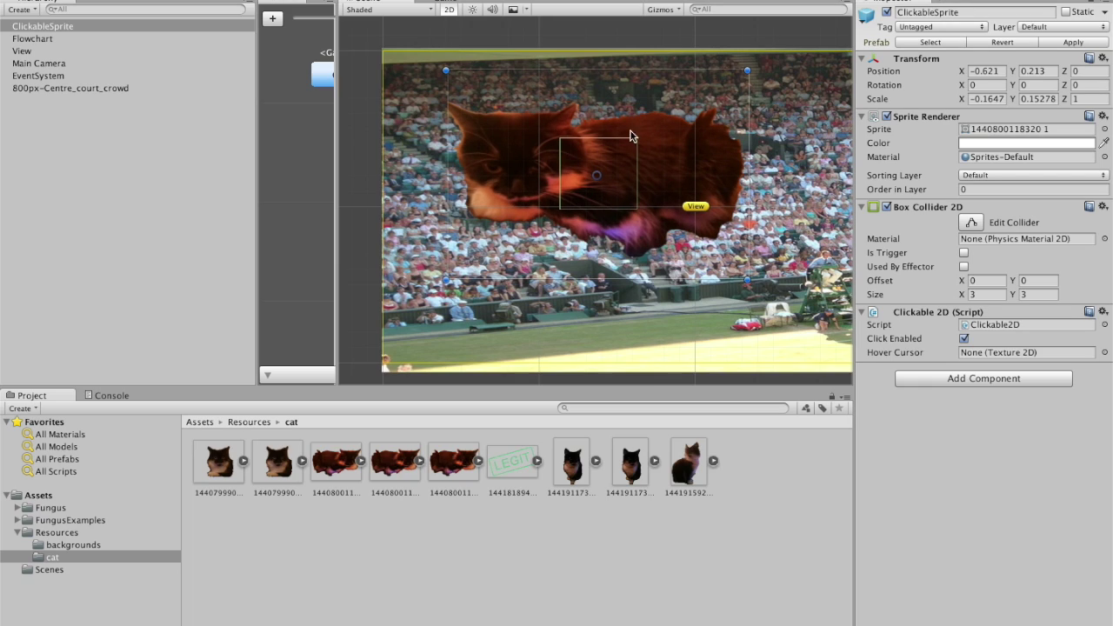
Set the Box Collider 2D Size to 10 by 10
{"action": "left_click", "coordinate": [986, 296]}
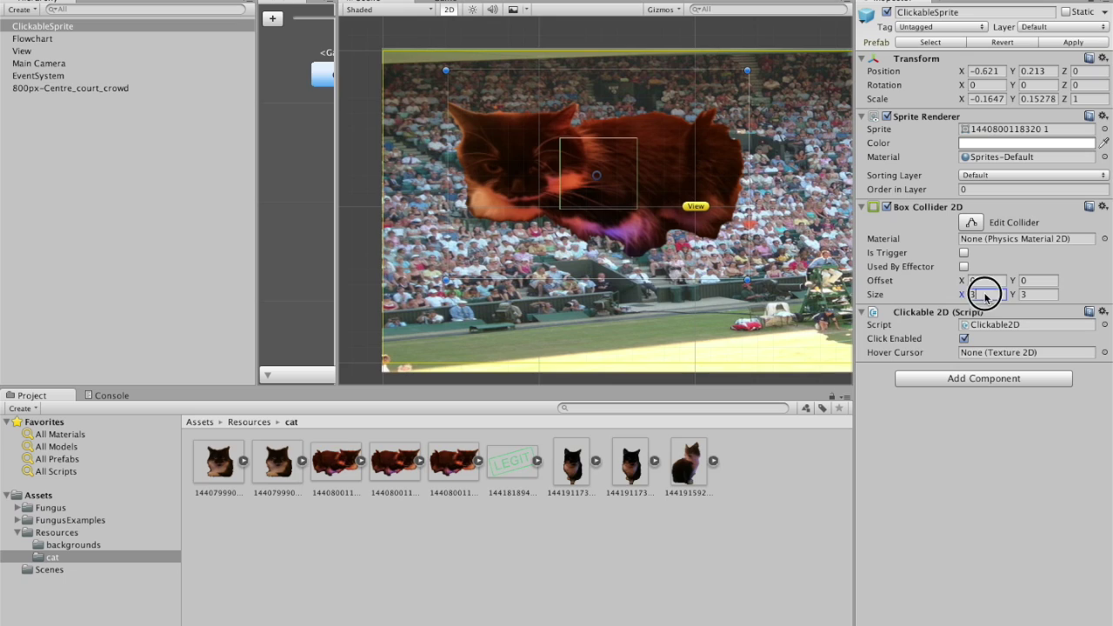
{"action": "type", "text": "10"}
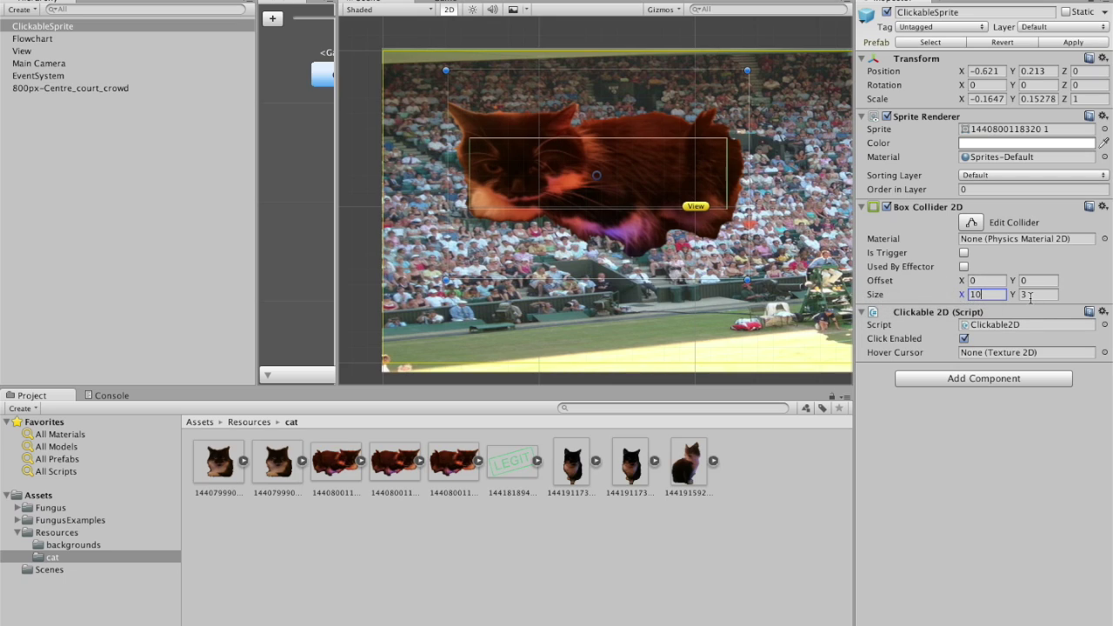
{"action": "key", "text": "Tab"}
{"action": "type", "text": "10"}
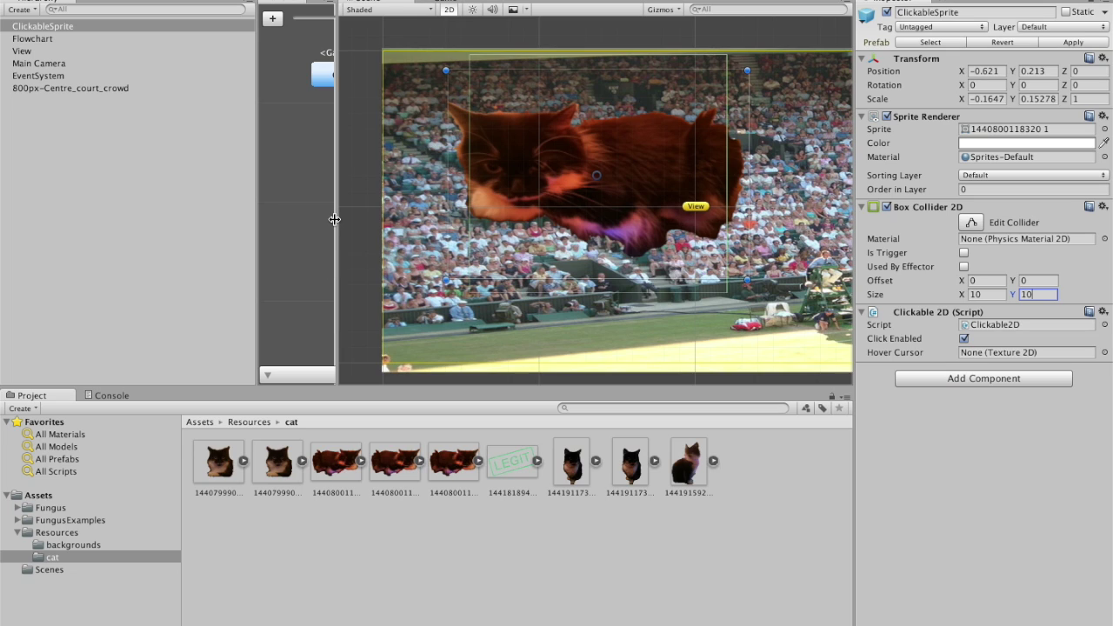
{"action": "left_click_drag", "start_coordinate": [329, 224], "coordinate": [529, 238]}
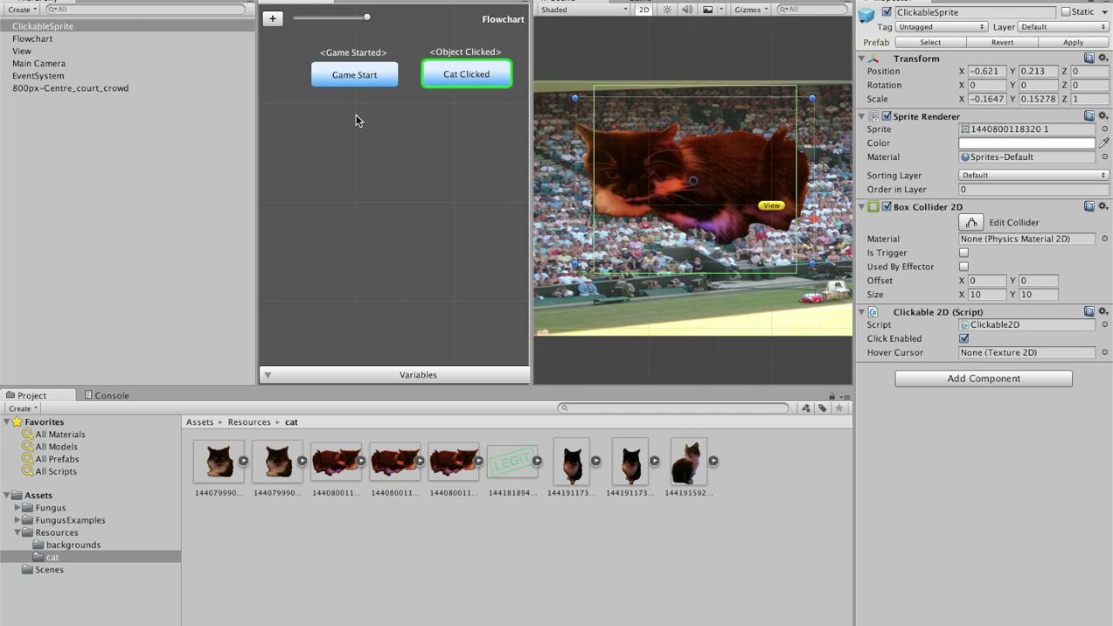
Assign ClickableSprite as the Cat Clicked block's Clickable Object, replacing the missing reference
{"action": "left_click", "coordinate": [474, 77]}
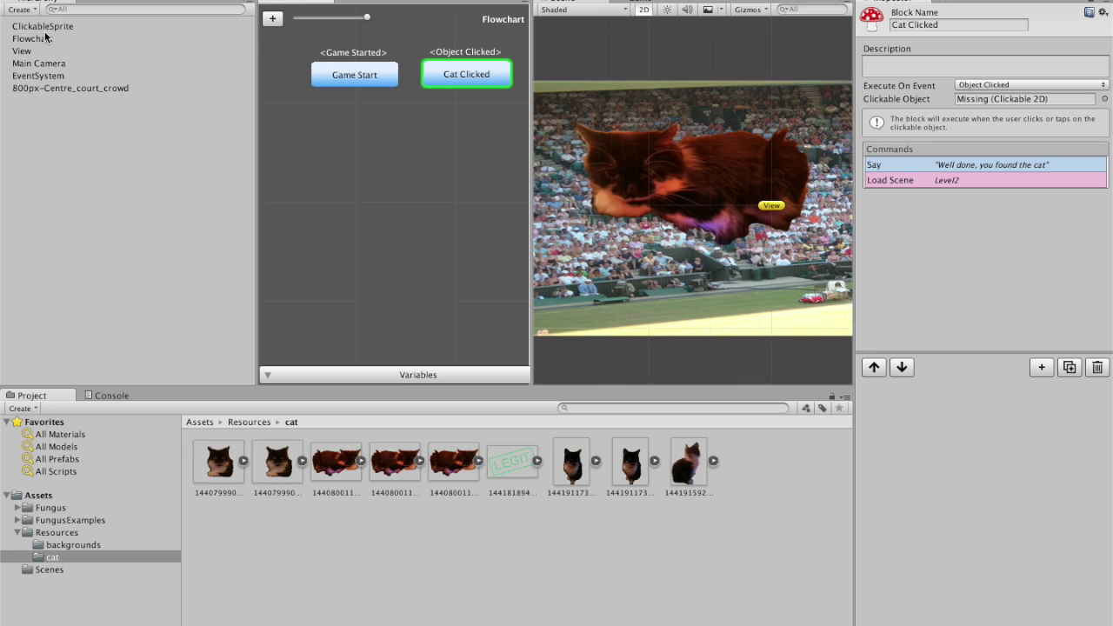
{"action": "left_click_drag", "start_coordinate": [45, 38], "coordinate": [977, 100]}
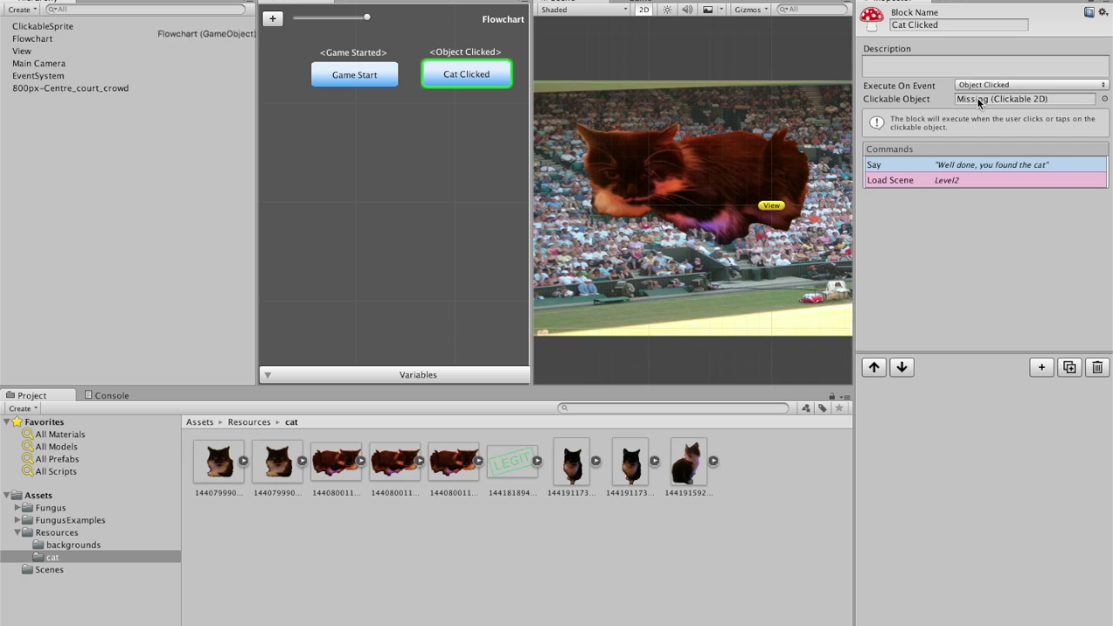
{"action": "left_click", "coordinate": [54, 26]}
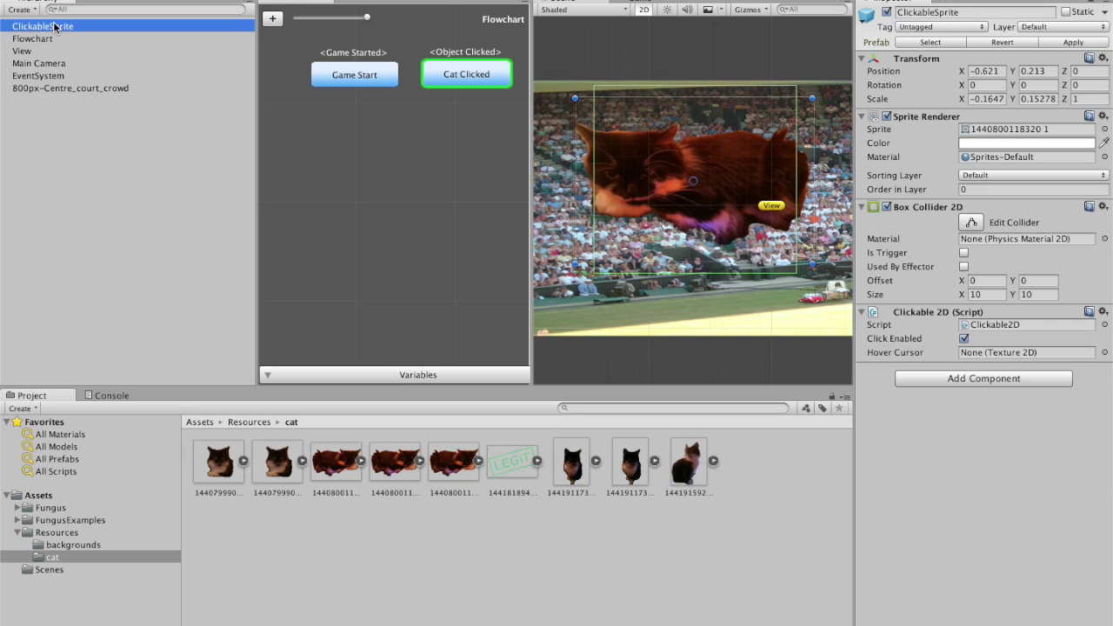
{"action": "left_click", "coordinate": [446, 84]}
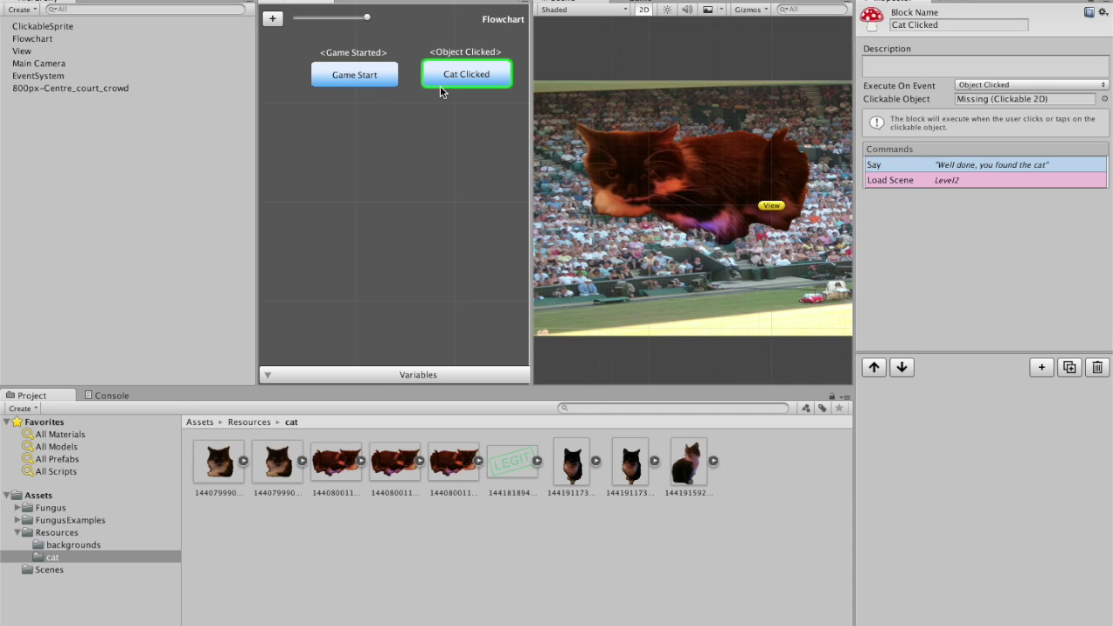
{"action": "left_click_drag", "start_coordinate": [54, 27], "coordinate": [1025, 95]}
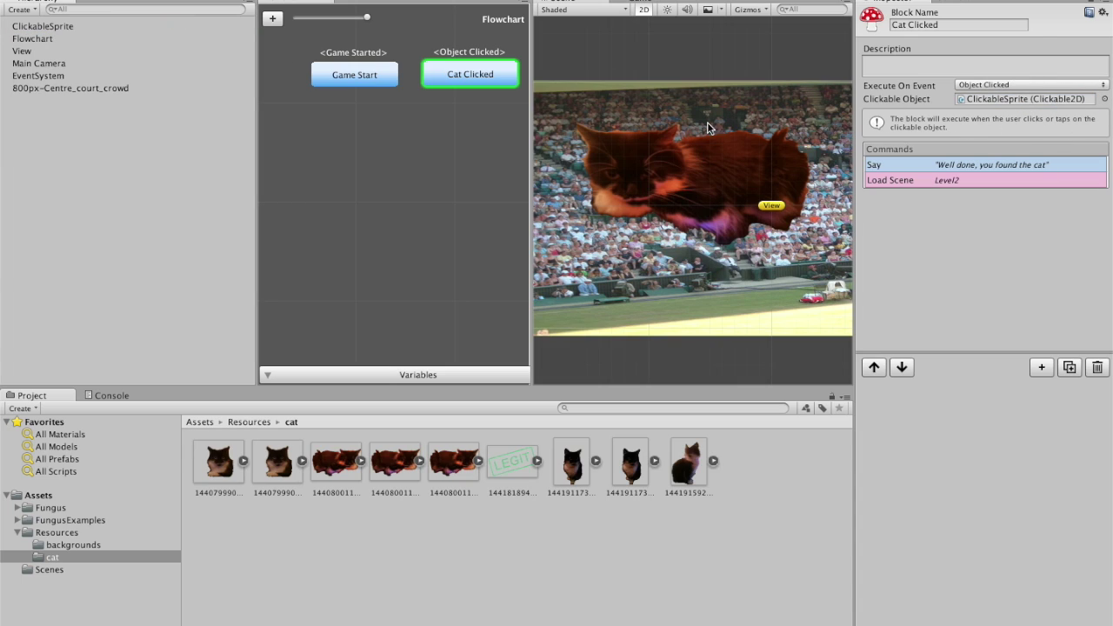
Change the Load Scene command's Scene Name from Level2 to Level3
{"action": "left_click", "coordinate": [902, 181]}
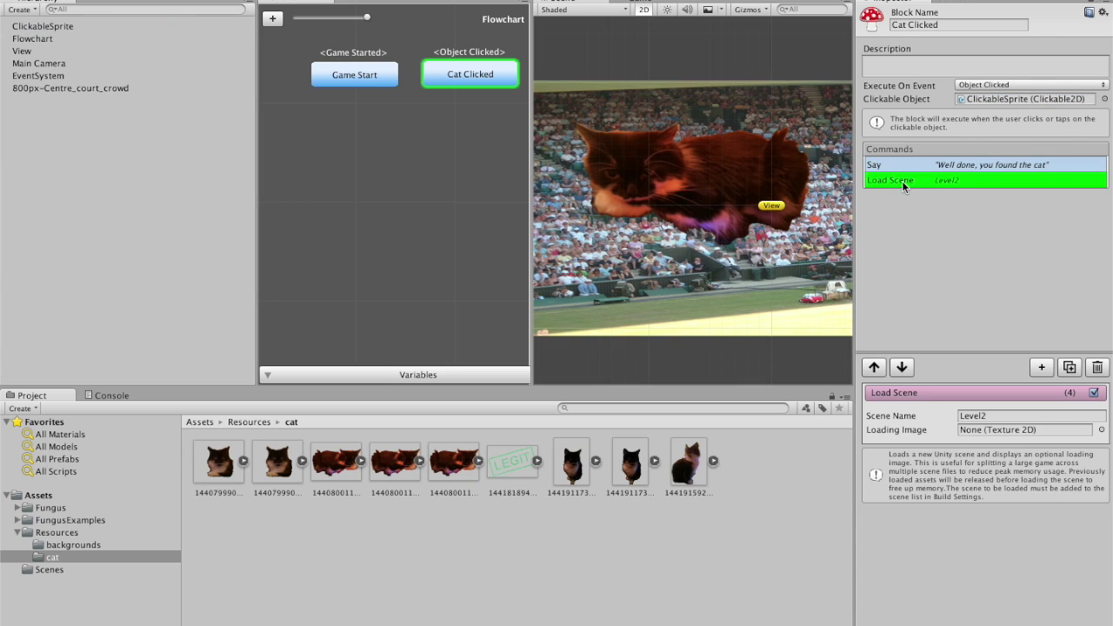
{"action": "left_click", "coordinate": [1020, 417]}
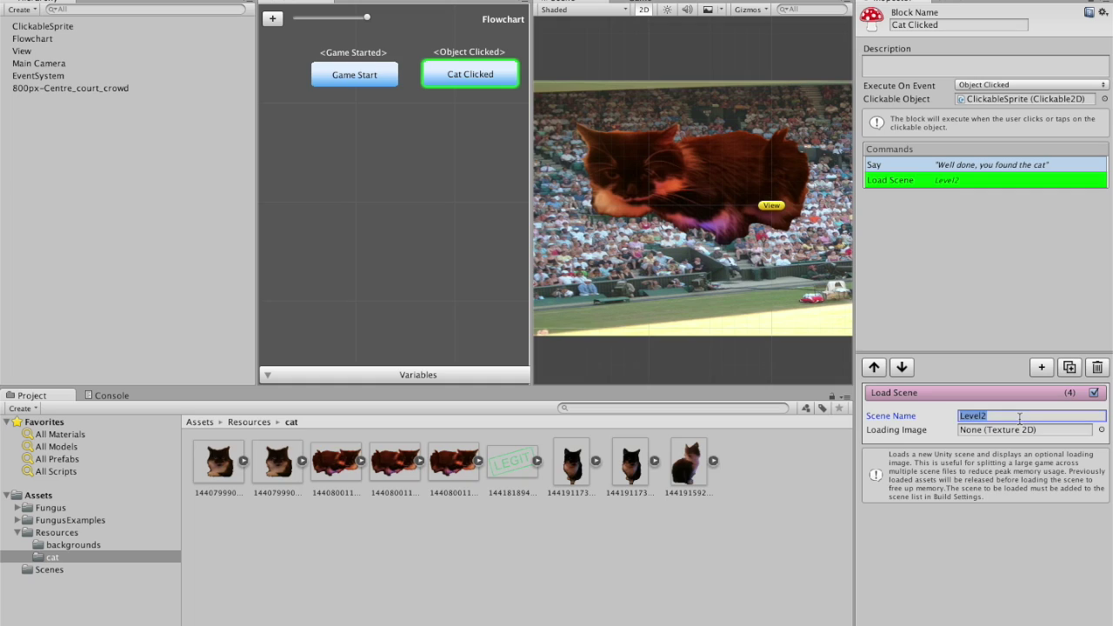
{"action": "left_click", "coordinate": [1020, 416]}
{"action": "left_click", "coordinate": [902, 163]}
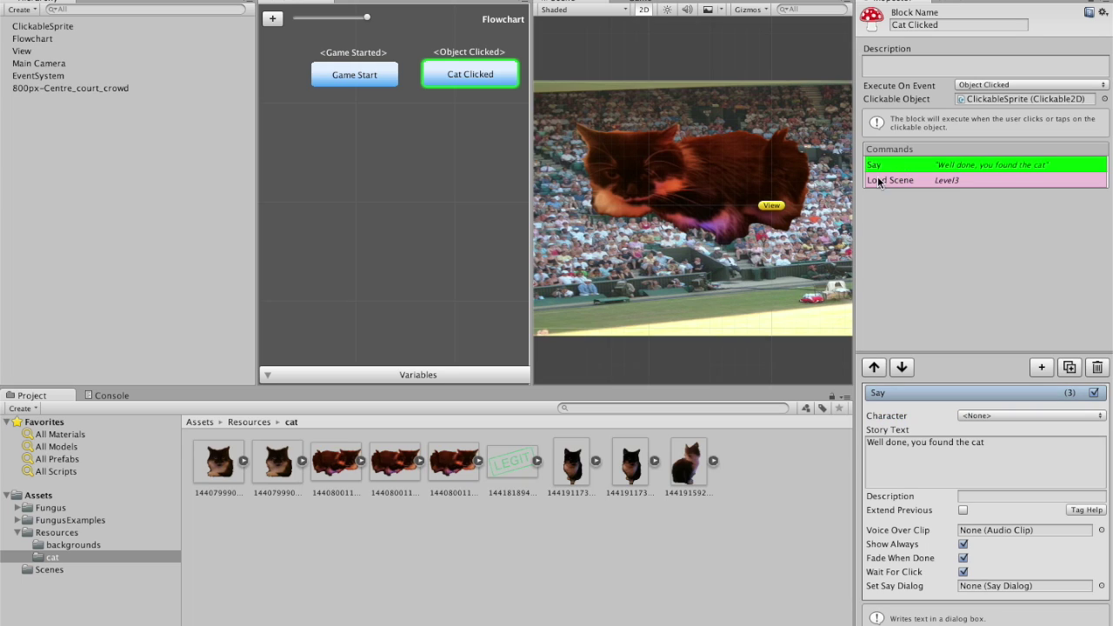